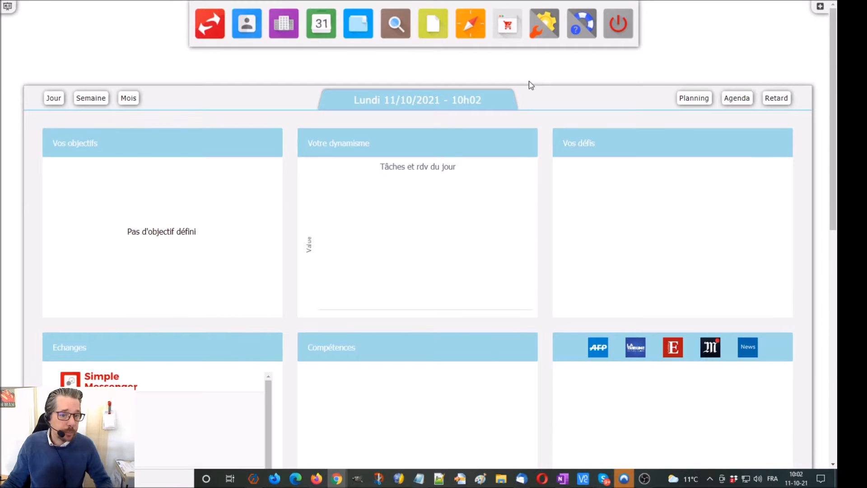
Go from the dashboard to the Contacts page, which shows an empty contact list
scroll(531, 85, down, 7)
scroll(531, 85, up, 7)
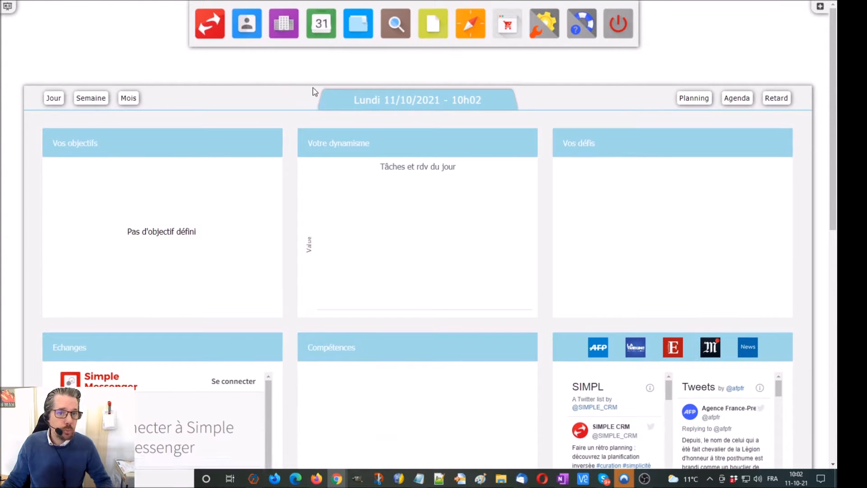
click(250, 33)
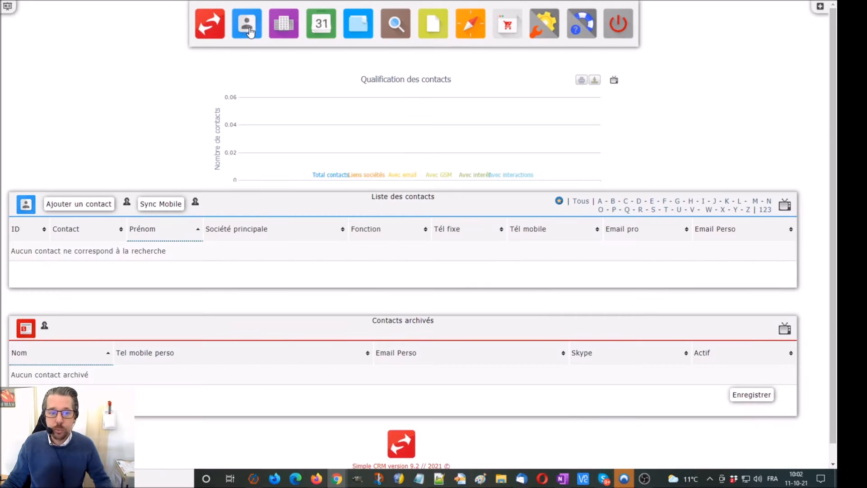
Add a new contact with last name, first name, mobile number and a suggested street address
click(102, 203)
click(252, 91)
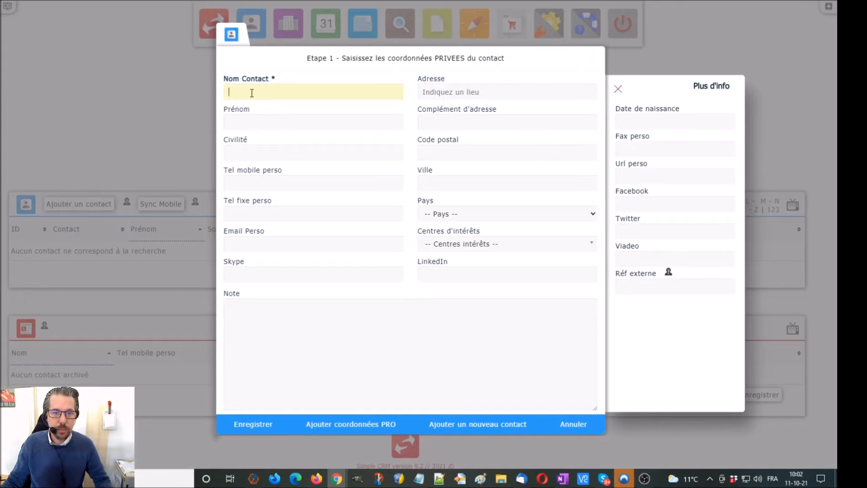
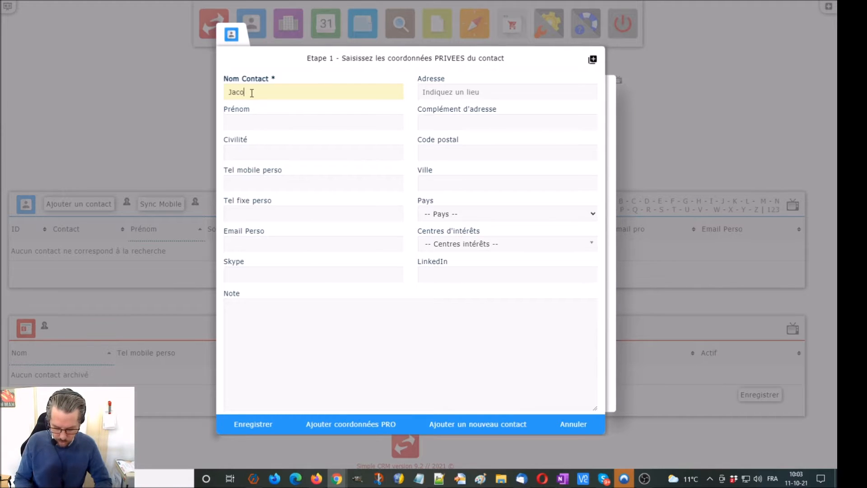
click(251, 125)
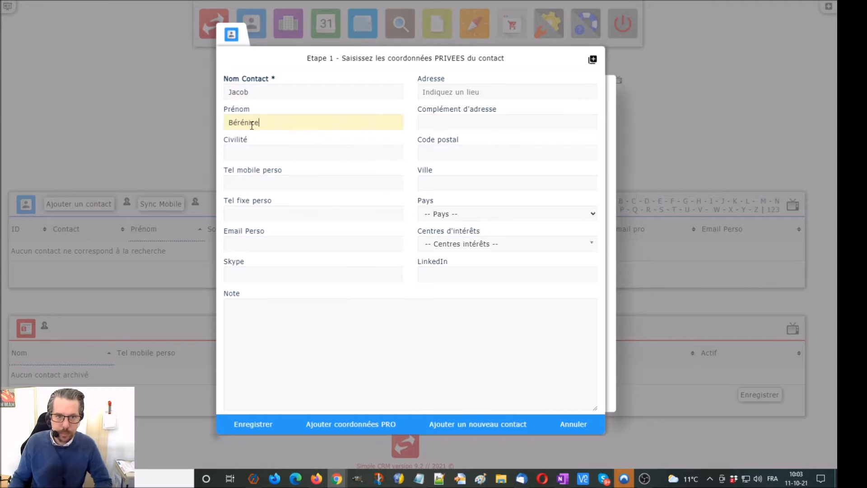
click(267, 183)
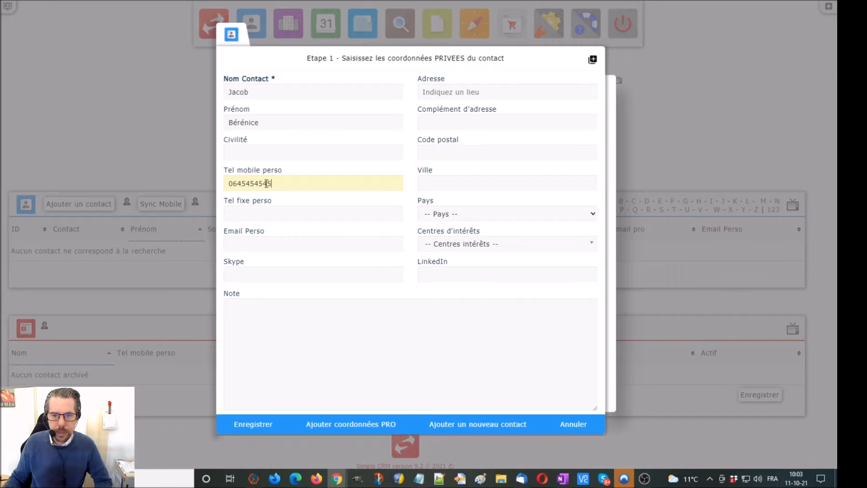
text(133 rue des)
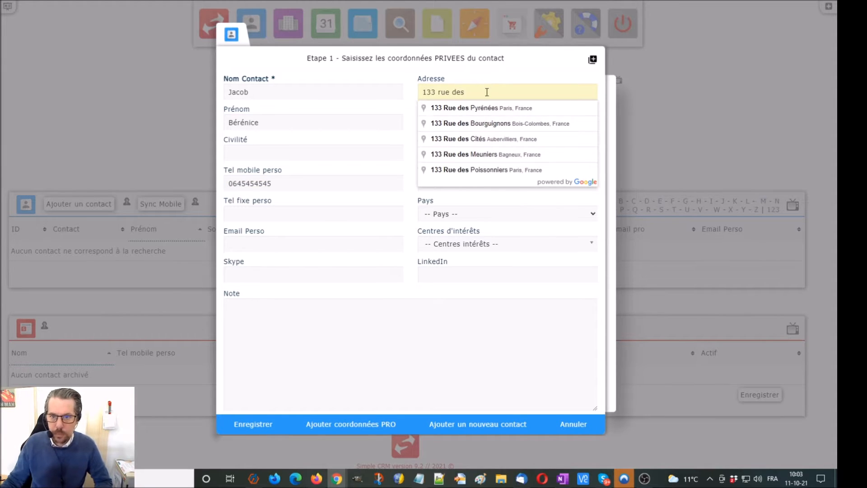
click(489, 108)
Tag the contact's interests with Bien : Appartement - T2
click(493, 245)
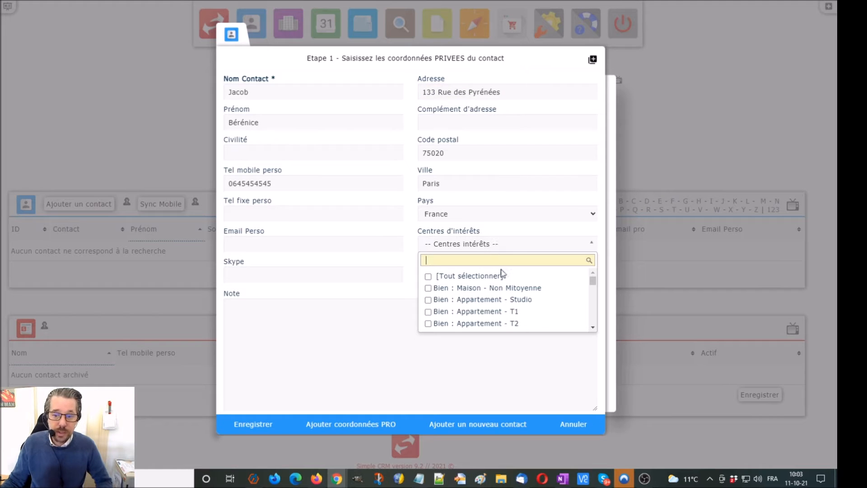
click(538, 324)
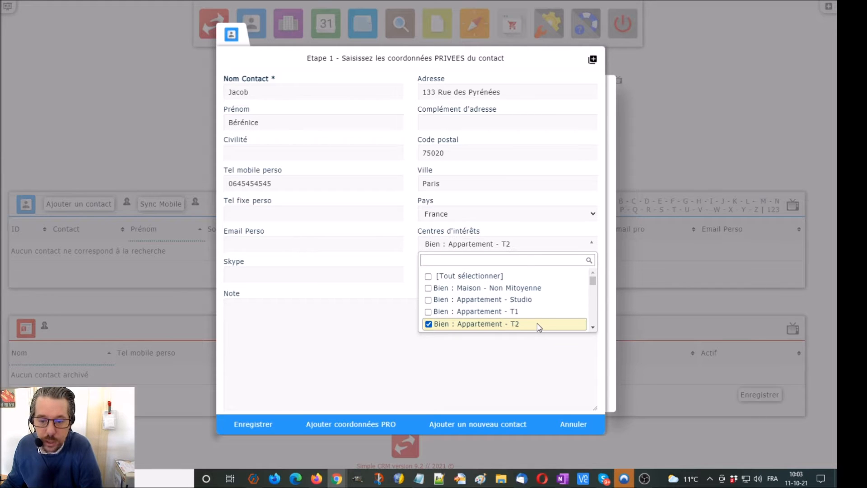
click(593, 328)
click(593, 328)
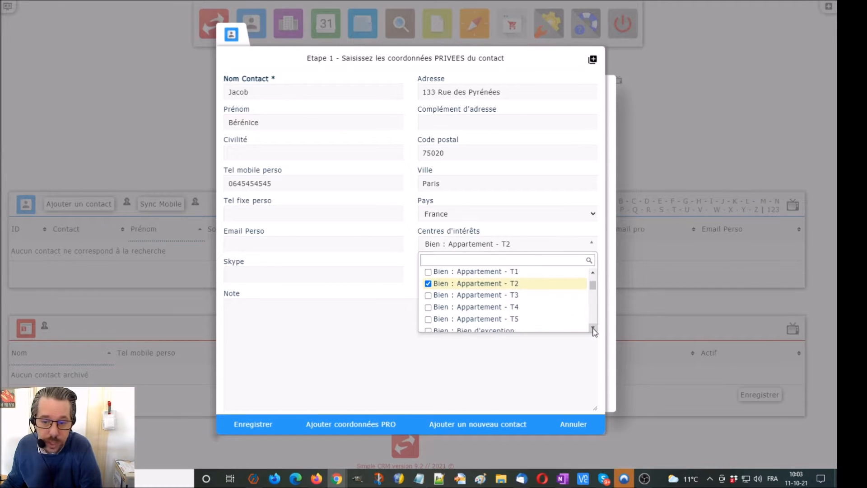
click(593, 328)
click(593, 328)
click(593, 328)
click(593, 328)
click(593, 328)
click(593, 328)
click(593, 328)
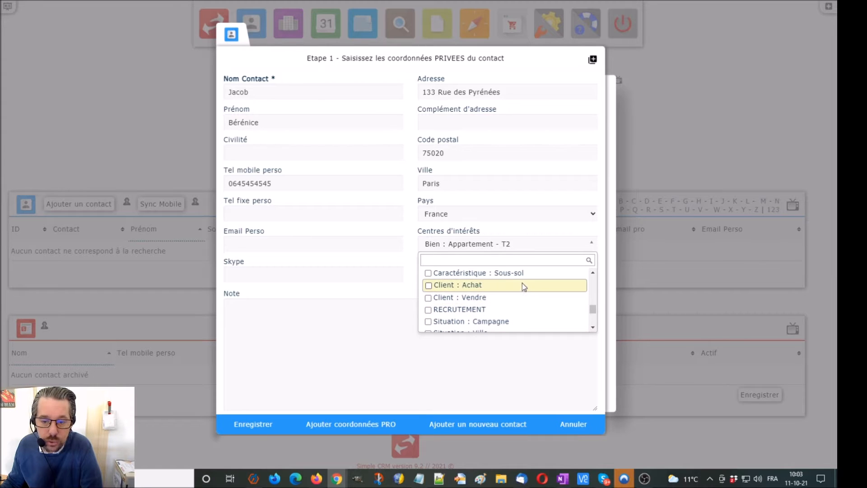
Add the Client : Vendre interest and save the contact
click(519, 300)
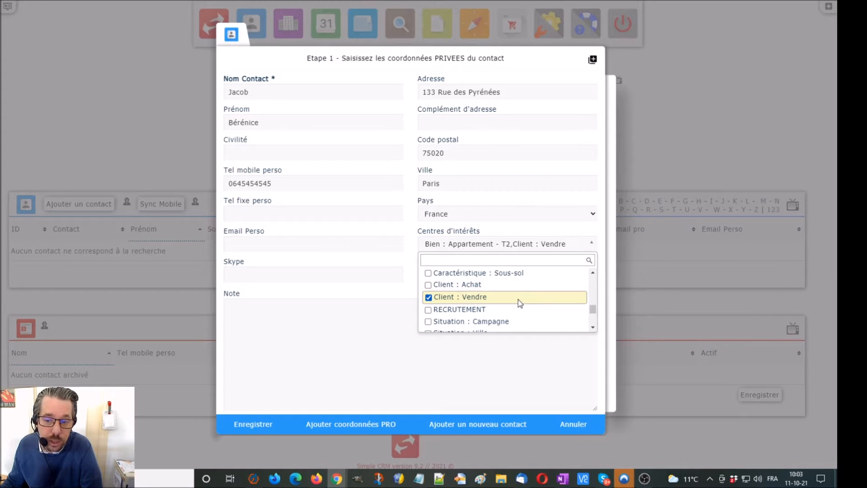
click(389, 291)
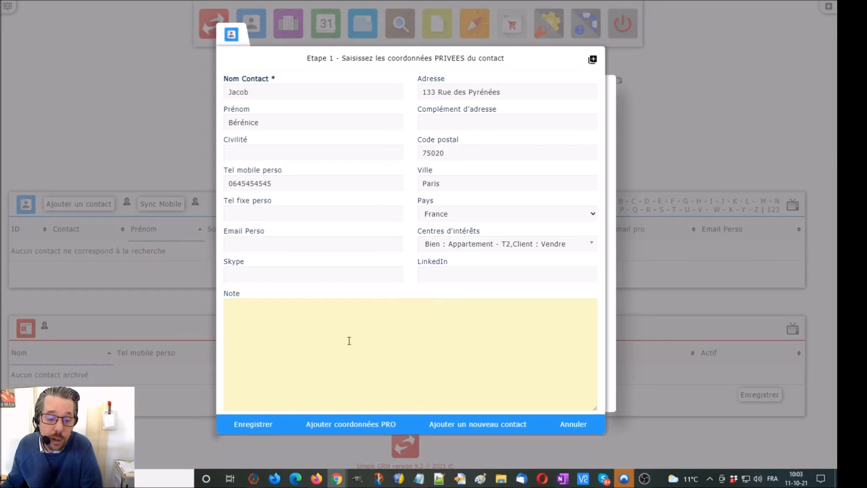
click(266, 431)
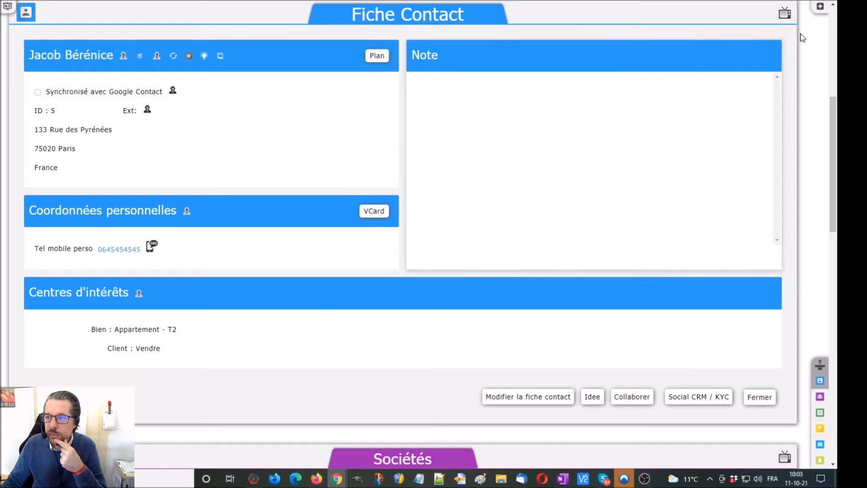
Start a project for this contact from the 'Gestion de la vente d'un bien' template
click(819, 13)
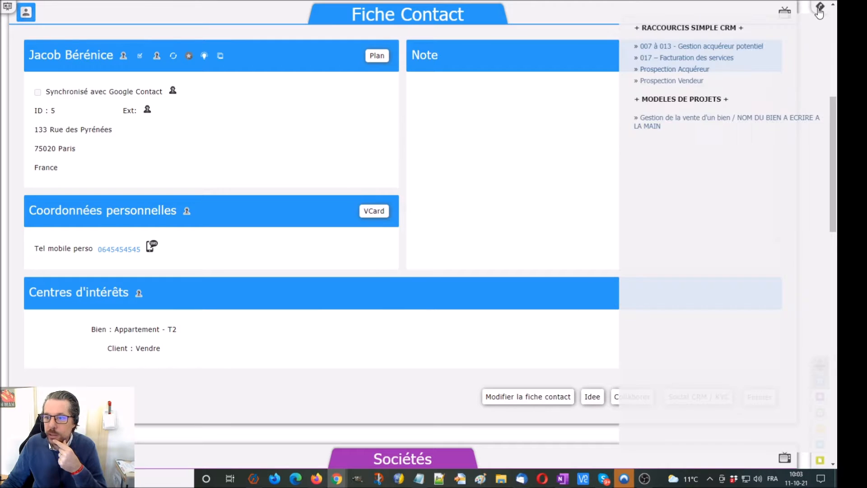
click(692, 124)
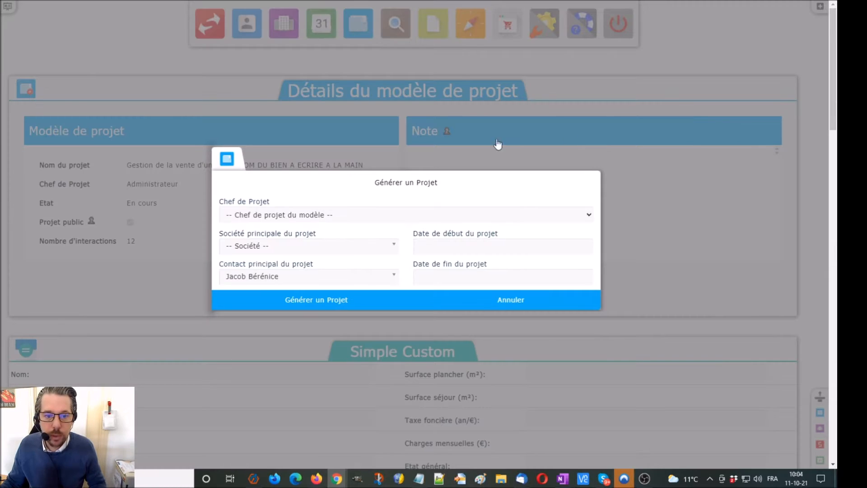
Generate the project with Administrateur as Chef de Projet and start date 11/10/2021
click(332, 213)
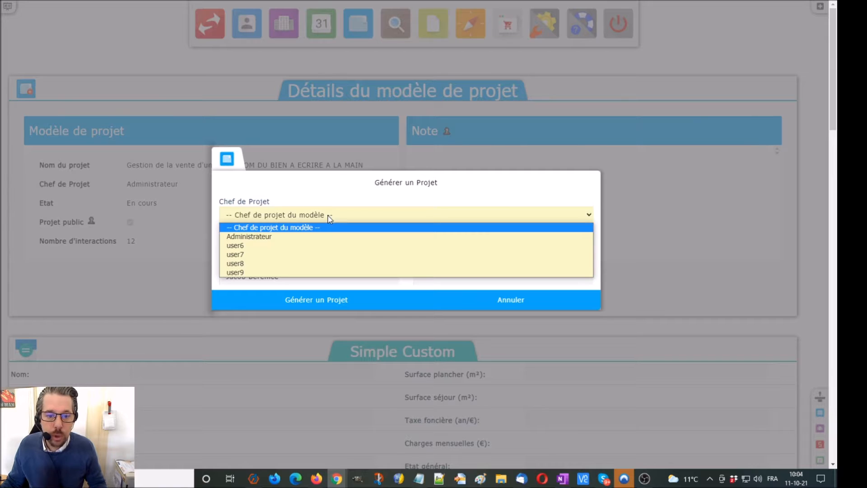
click(320, 239)
click(459, 245)
click(424, 326)
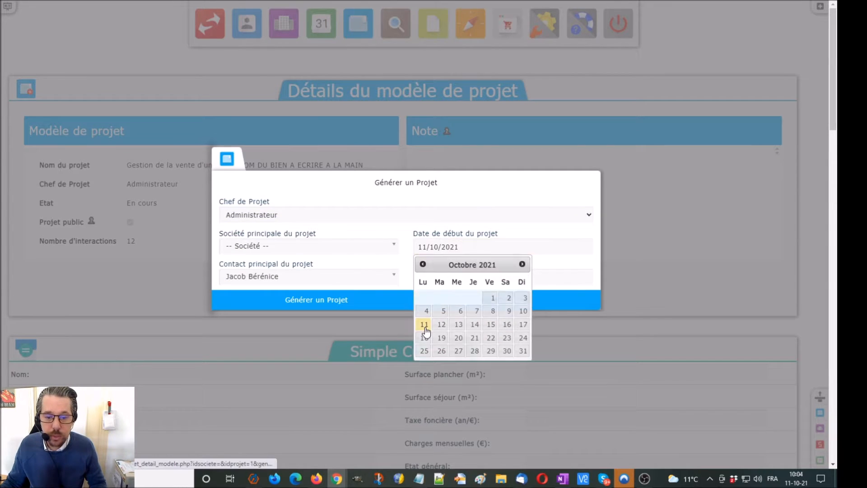
click(222, 295)
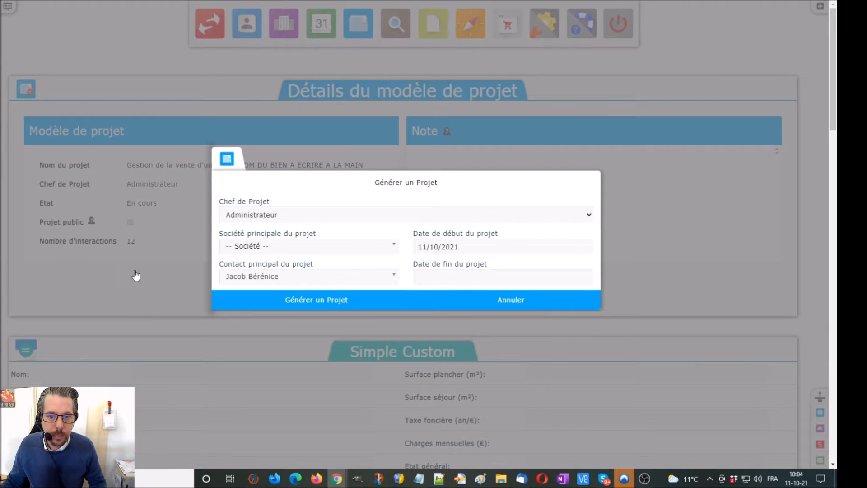
scroll(128, 273, down, 4)
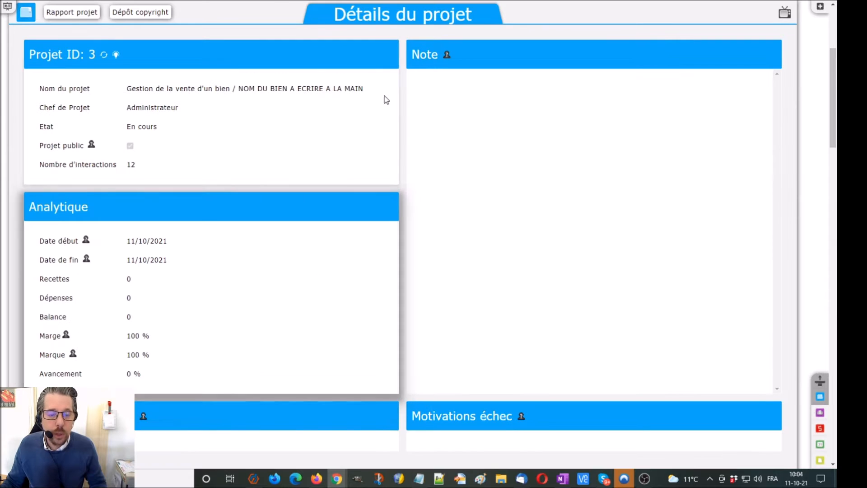
scroll(223, 180, down, 2)
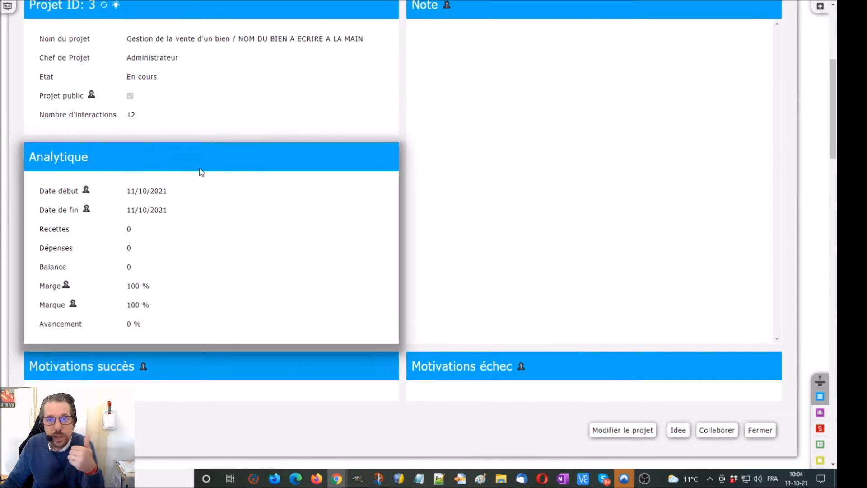
scroll(201, 172, down, 5)
scroll(202, 172, down, 4)
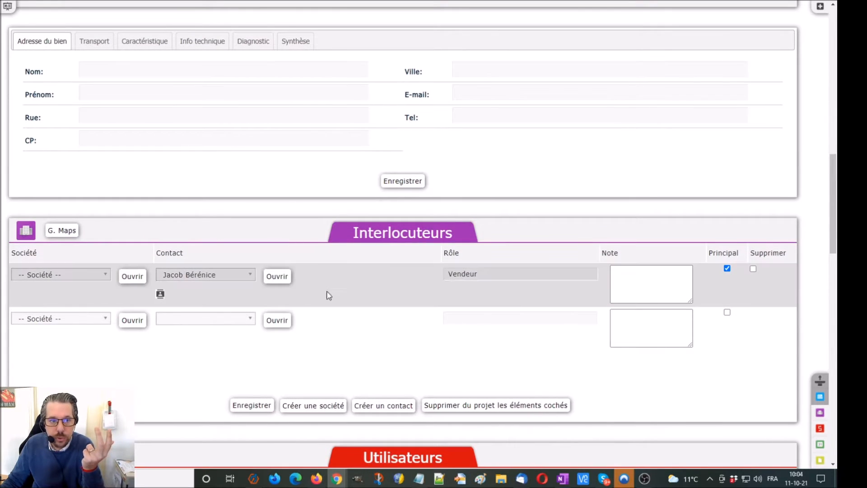
click(100, 45)
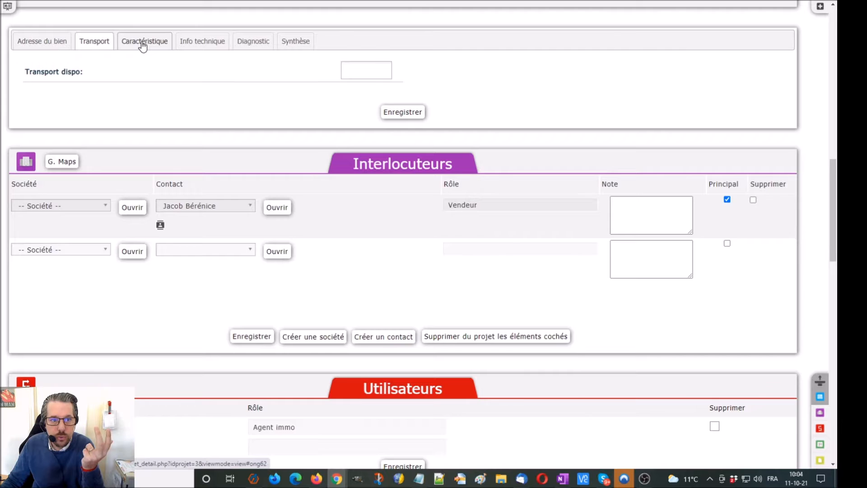
click(142, 42)
click(202, 42)
click(250, 41)
click(293, 41)
click(56, 42)
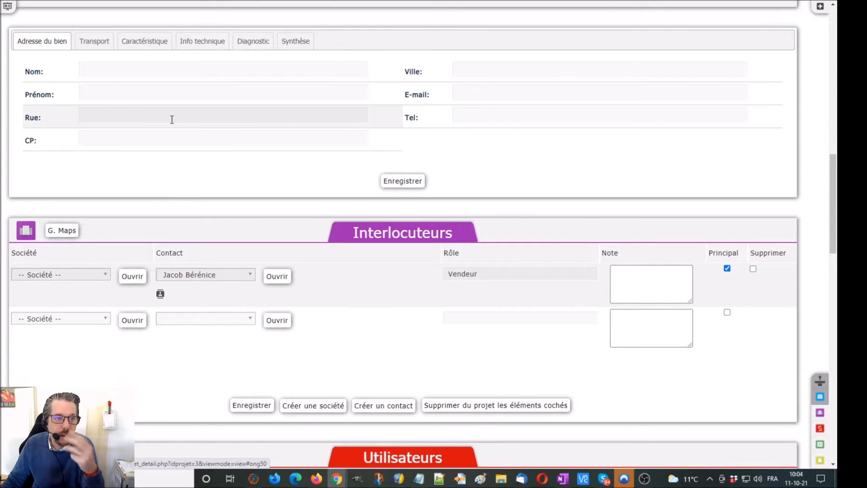
scroll(172, 119, down, 4)
scroll(172, 122, down, 5)
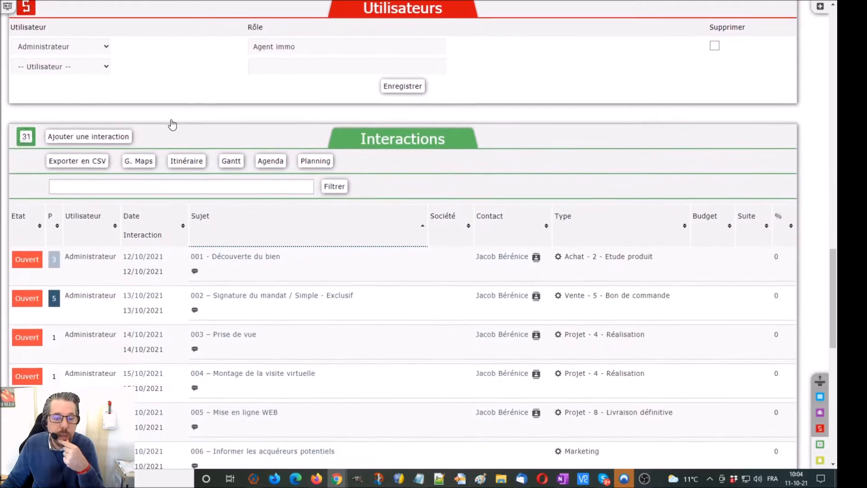
scroll(173, 122, down, 3)
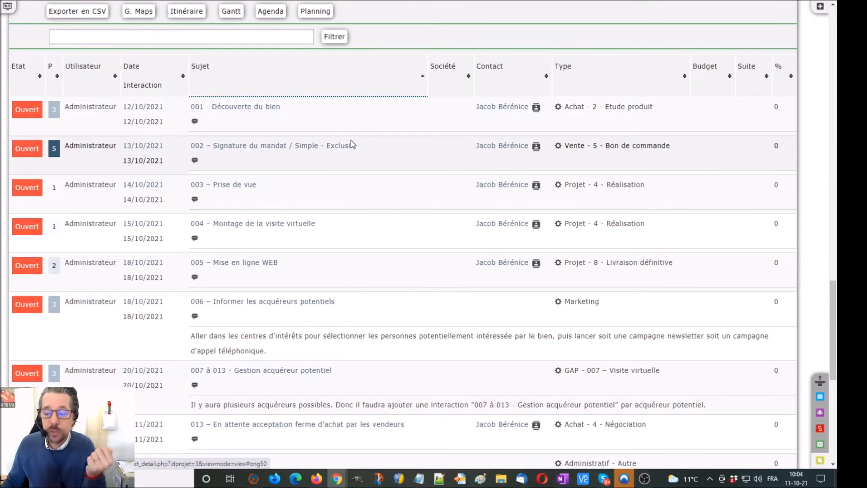
Move '001 - Découverte du bien' to 11/10/2021 at 11:00 and save it
click(236, 107)
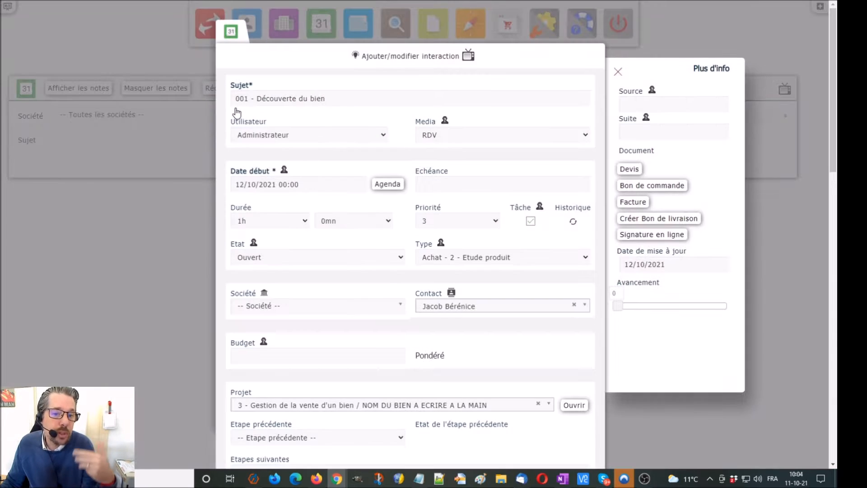
click(280, 184)
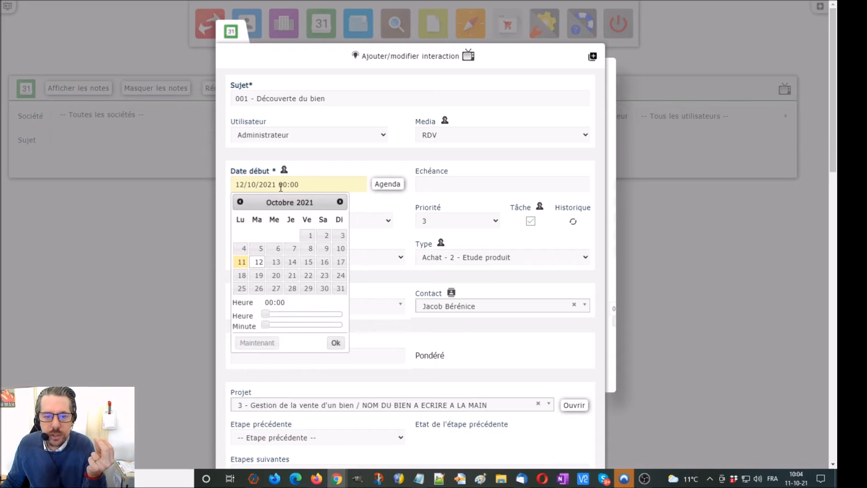
click(373, 199)
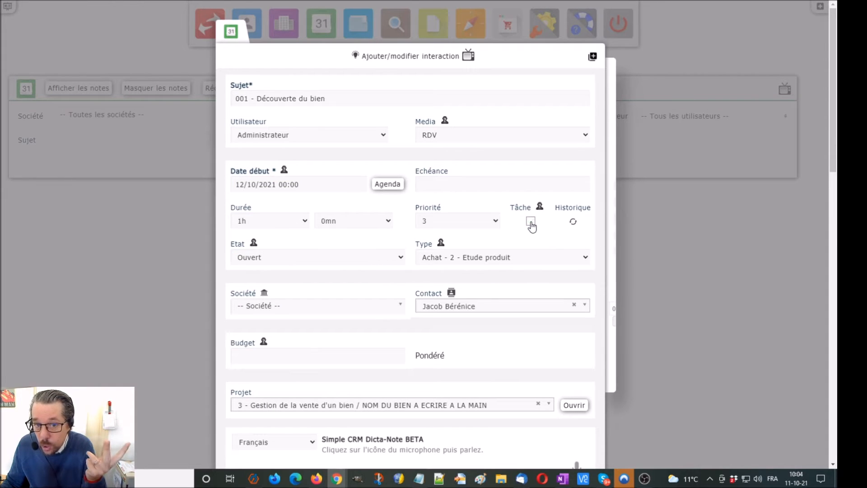
click(291, 184)
click(241, 262)
drag(266, 313, 303, 315)
click(335, 343)
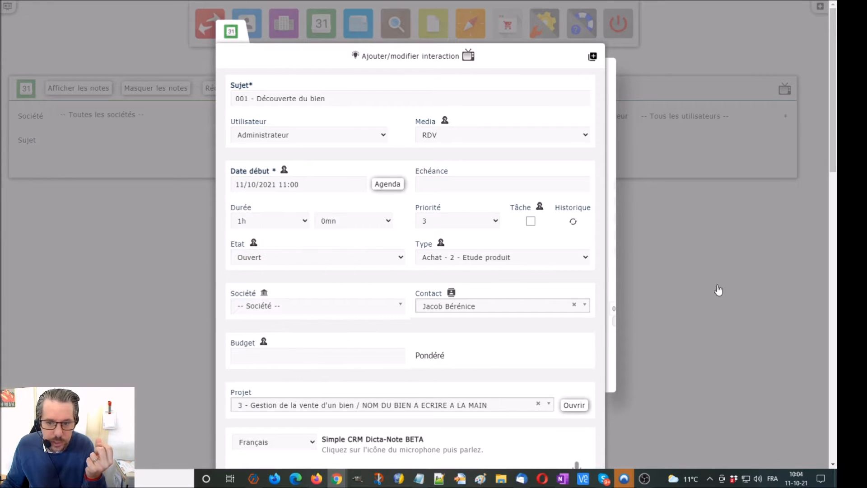
scroll(768, 285, down, 4)
scroll(776, 283, down, 3)
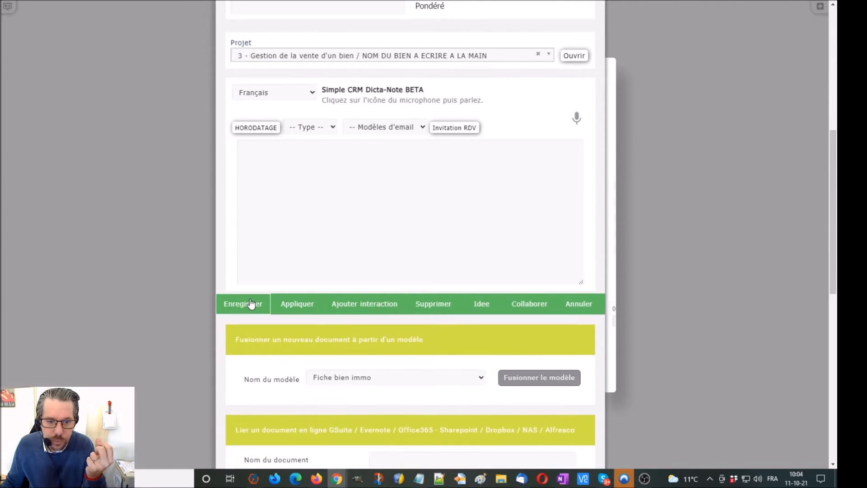
click(62, 185)
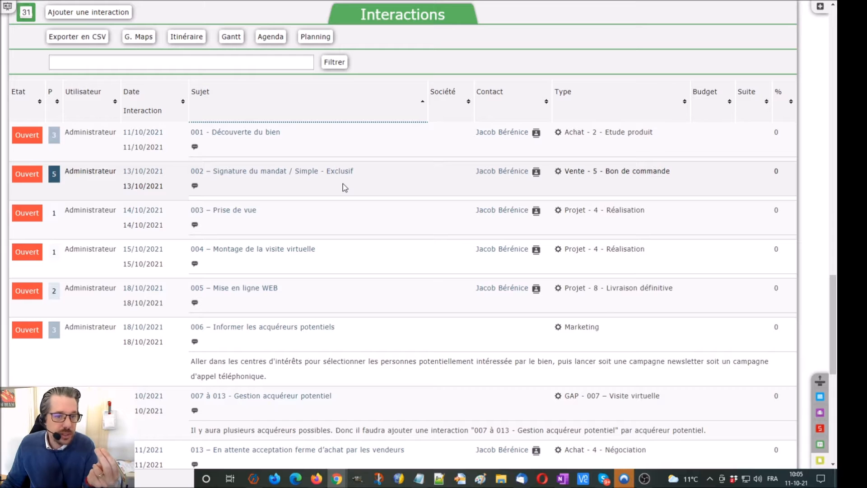
Change interaction 001's status from Ouvert to En cours
click(27, 135)
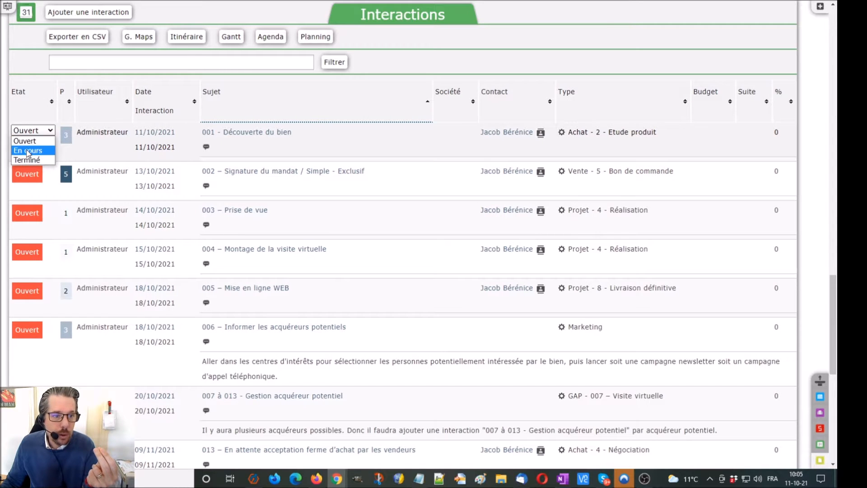
click(28, 151)
scroll(381, 201, up, 15)
scroll(381, 200, up, 3)
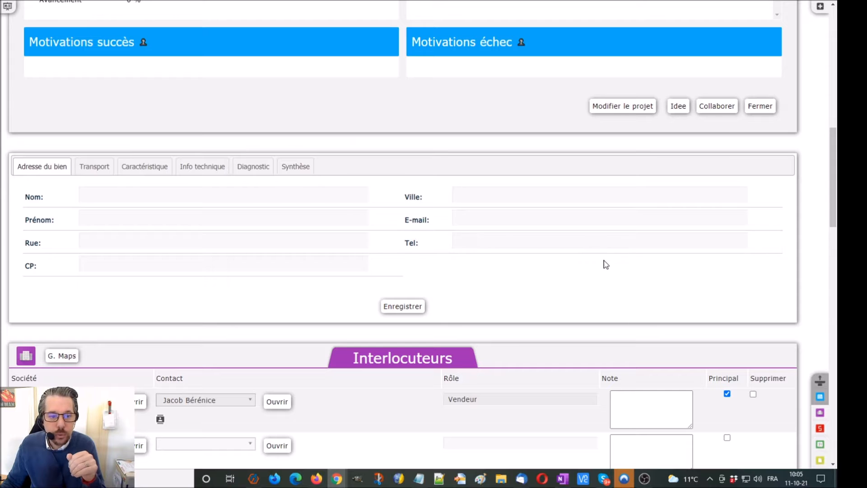
Enter the seller's surname, first name and street in the property address form
click(162, 193)
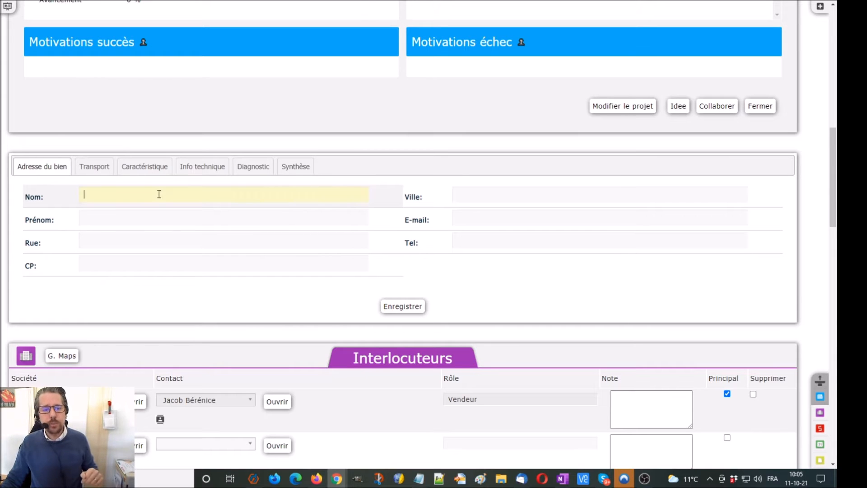
scroll(161, 193, up, 2)
scroll(161, 194, down, 8)
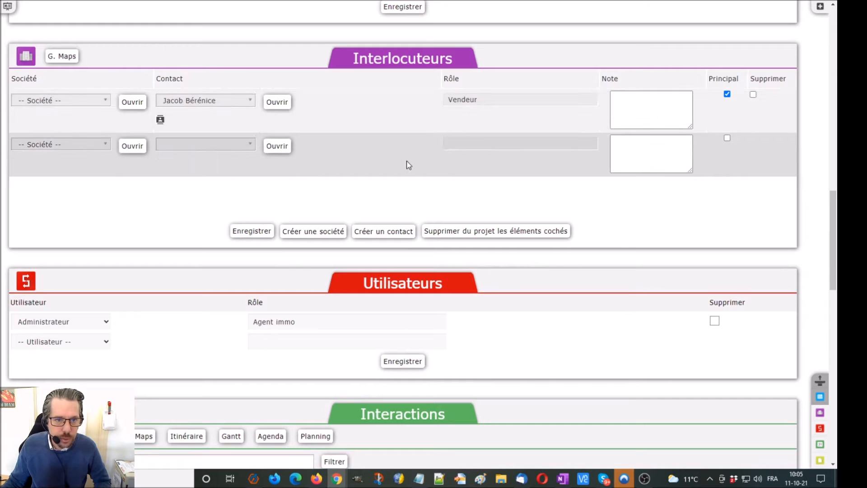
scroll(406, 164, up, 6)
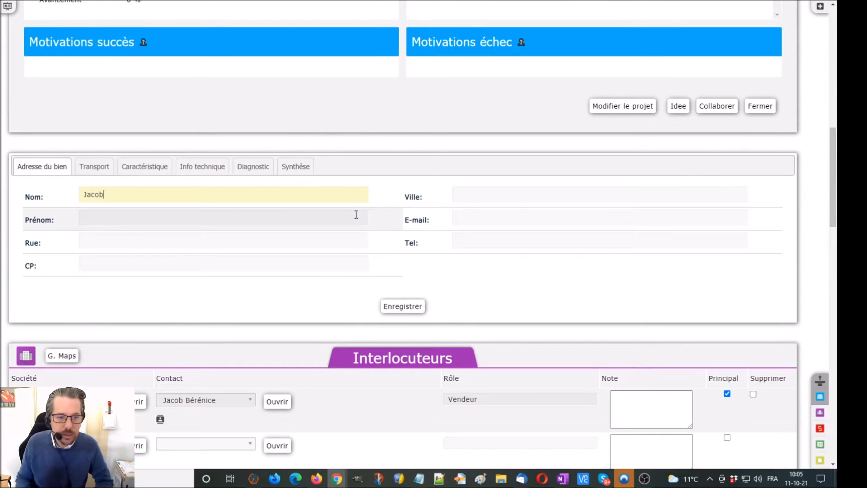
click(344, 220)
text(Bérénice)
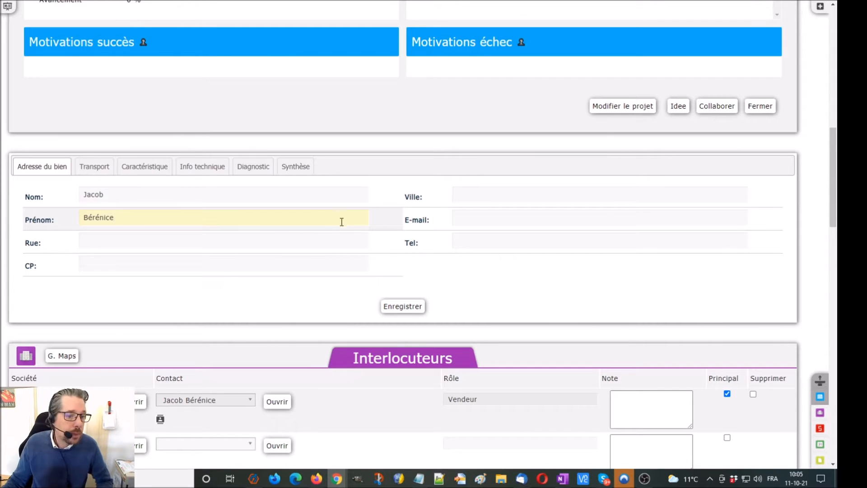
click(312, 240)
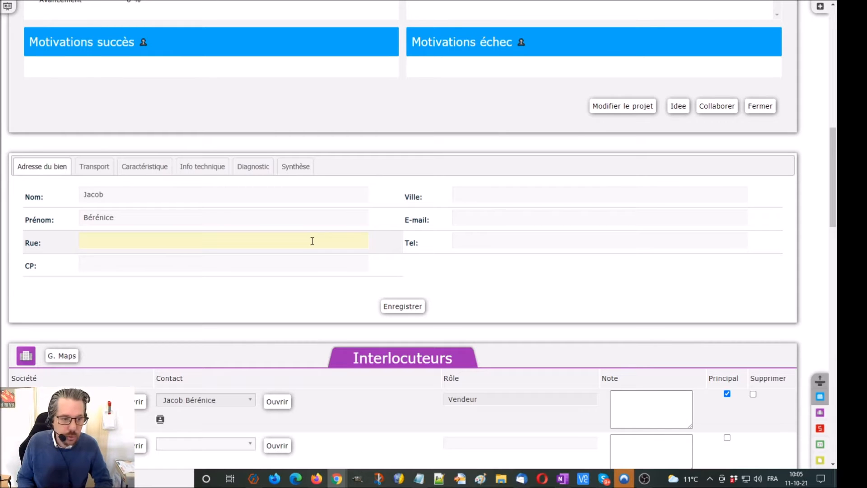
text(des heureux 41)
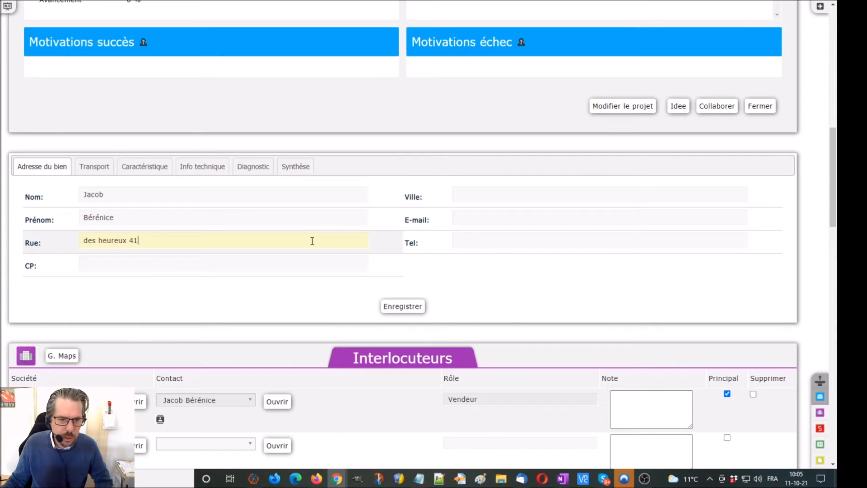
Add the seller's postcode, town, e-mail and phone number, then save the address
click(300, 263)
text(4589)
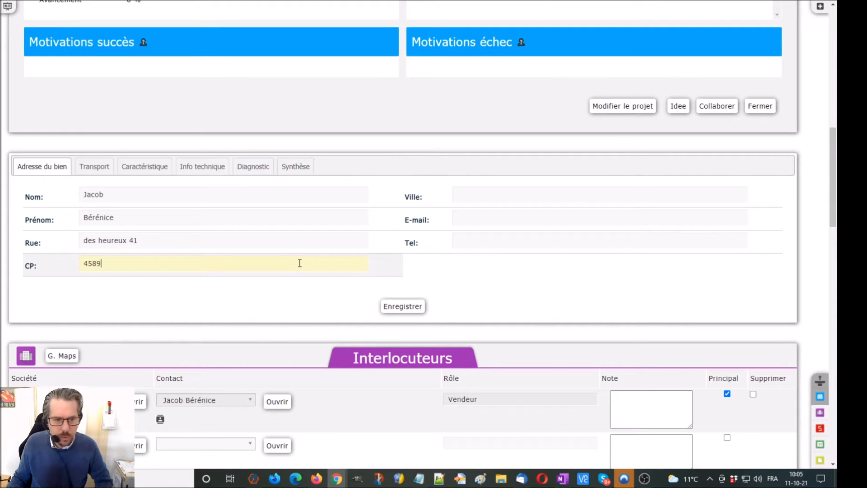
click(509, 198)
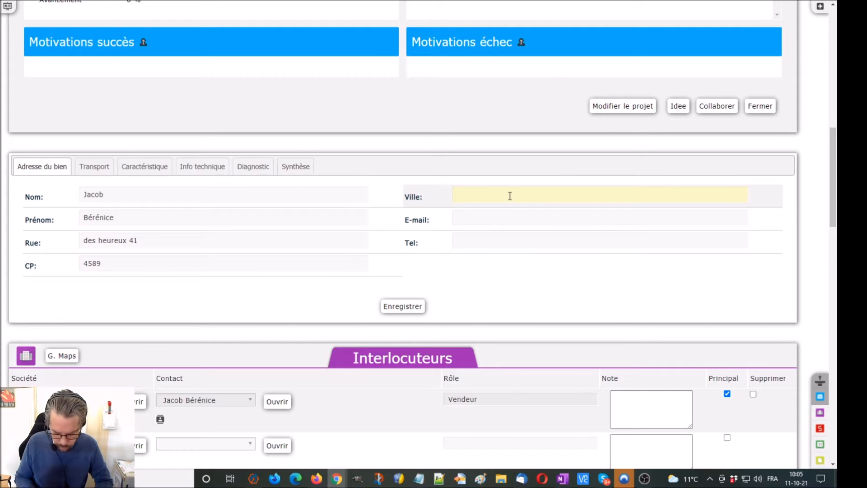
text(Bonheur)
click(514, 217)
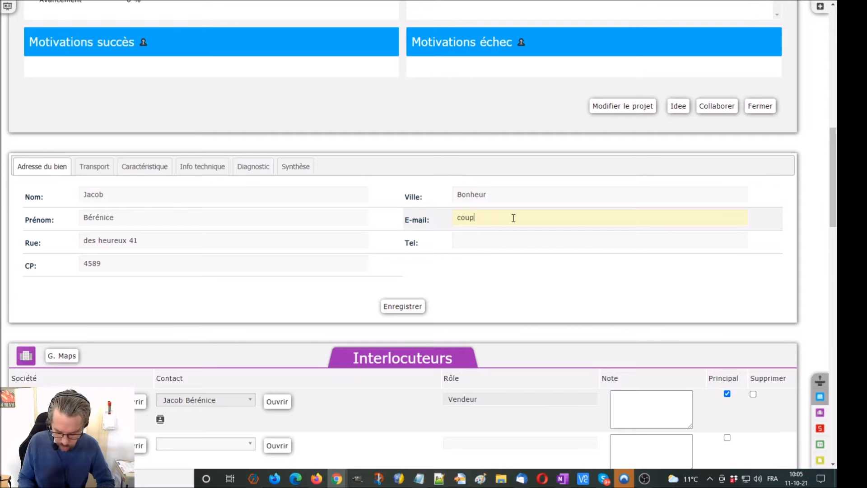
text(nous.fr)
click(531, 240)
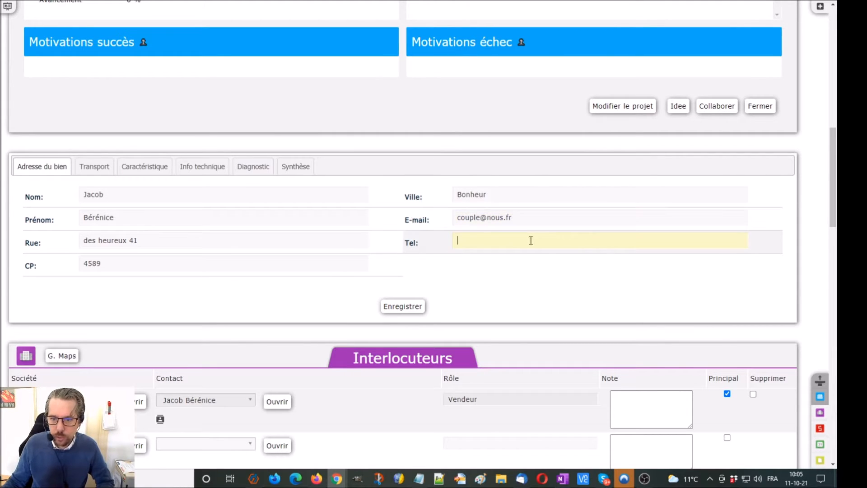
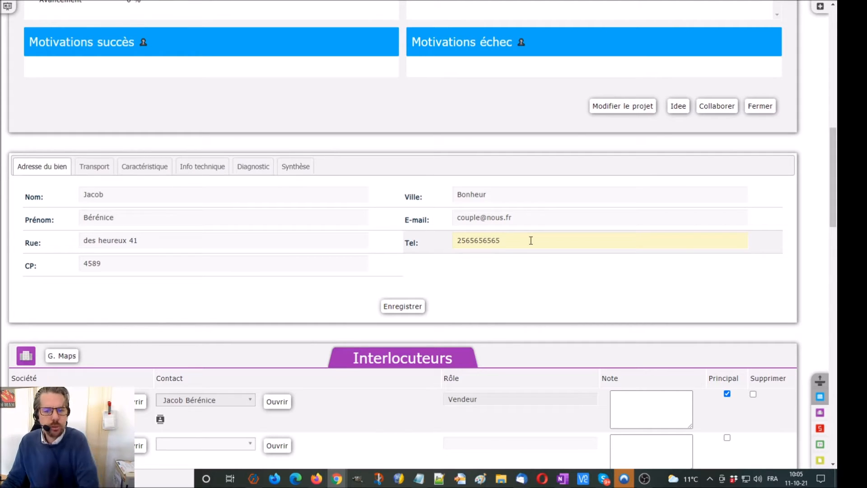
click(422, 309)
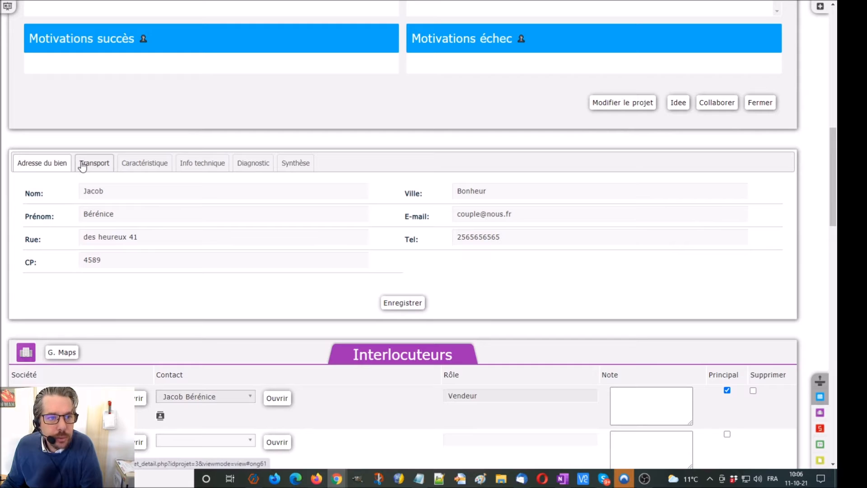
Set Transport dispo to Bus, Métro and Trottinette and save the Transport tab
click(83, 167)
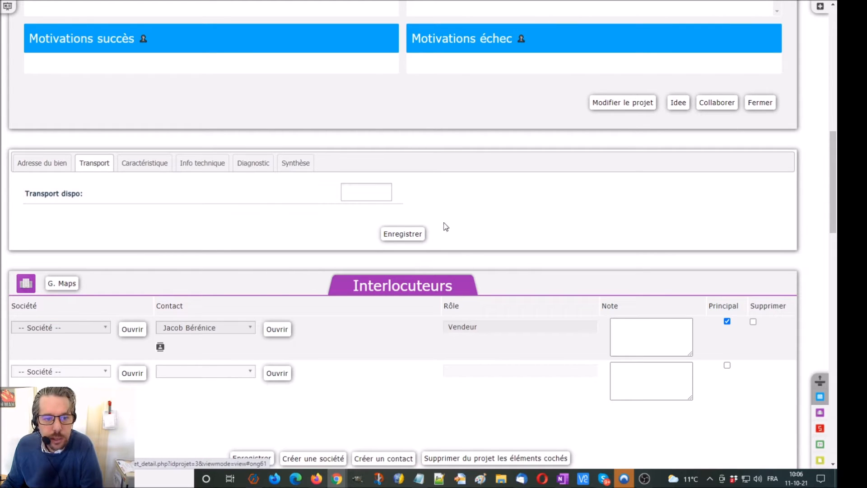
click(372, 194)
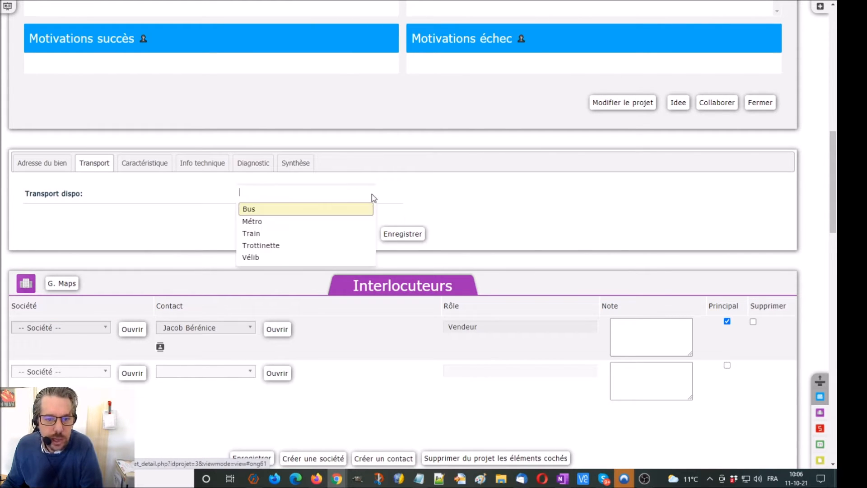
click(334, 209)
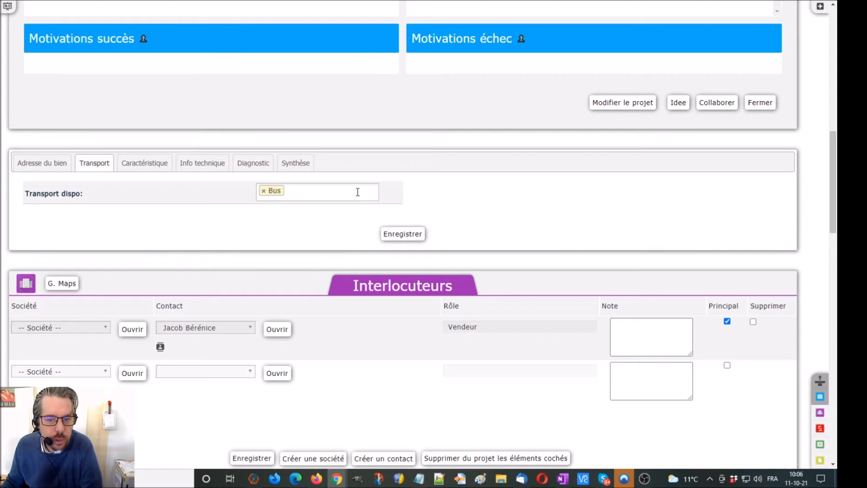
click(356, 192)
click(335, 213)
click(333, 193)
click(311, 223)
click(405, 238)
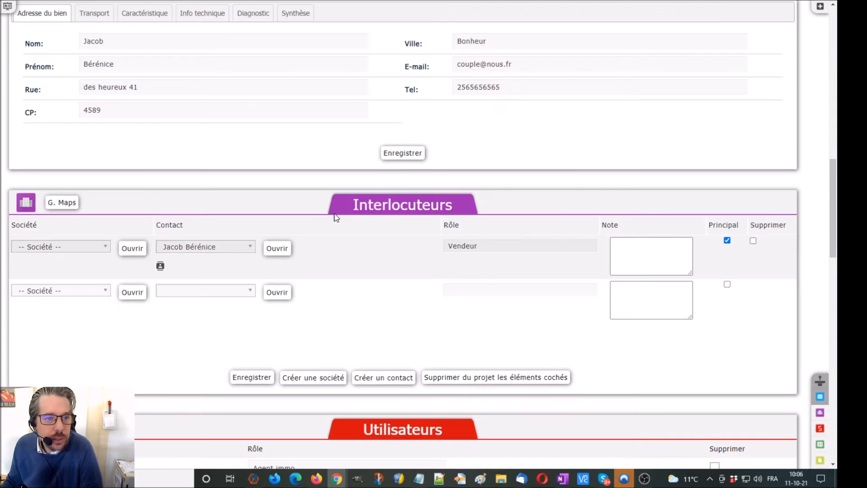
scroll(253, 198, up, 2)
Set the property type to Appartement T2 with land 40, living area 35 and floor 25
click(142, 115)
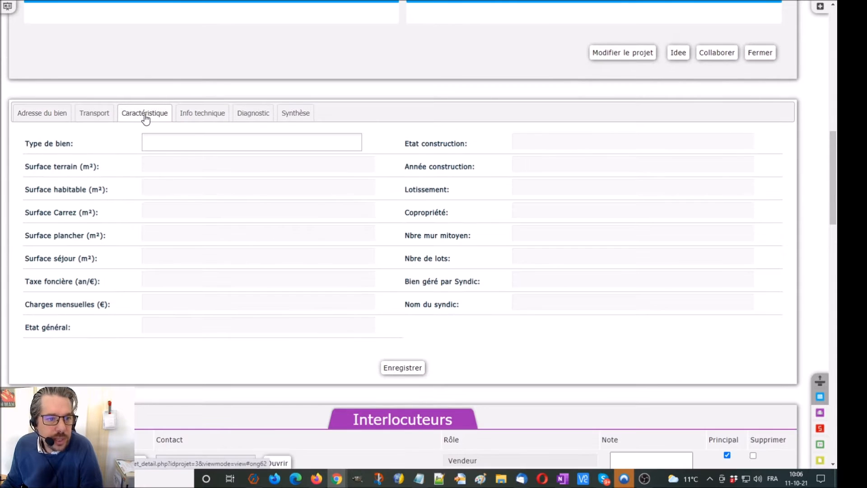
click(174, 146)
click(177, 184)
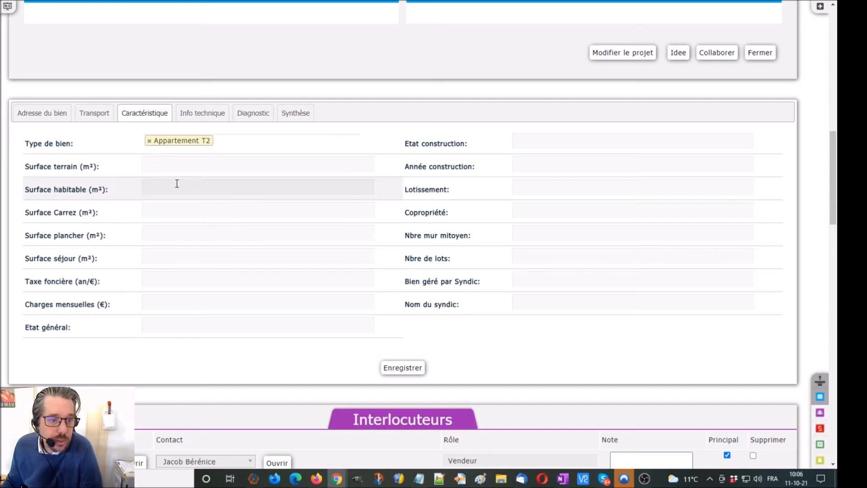
click(174, 165)
text(40)
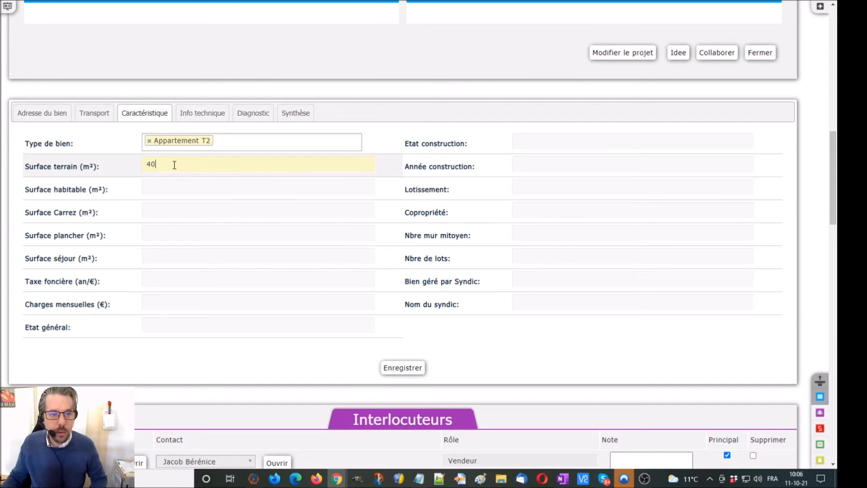
click(190, 187)
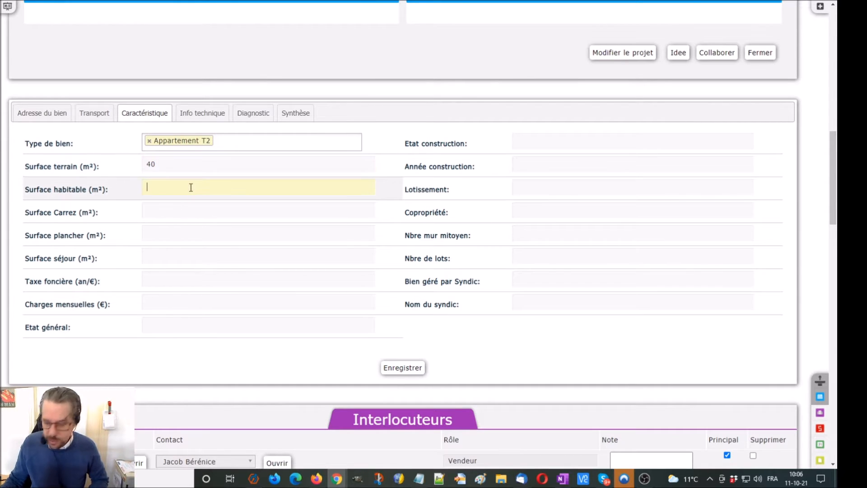
text(35)
click(193, 207)
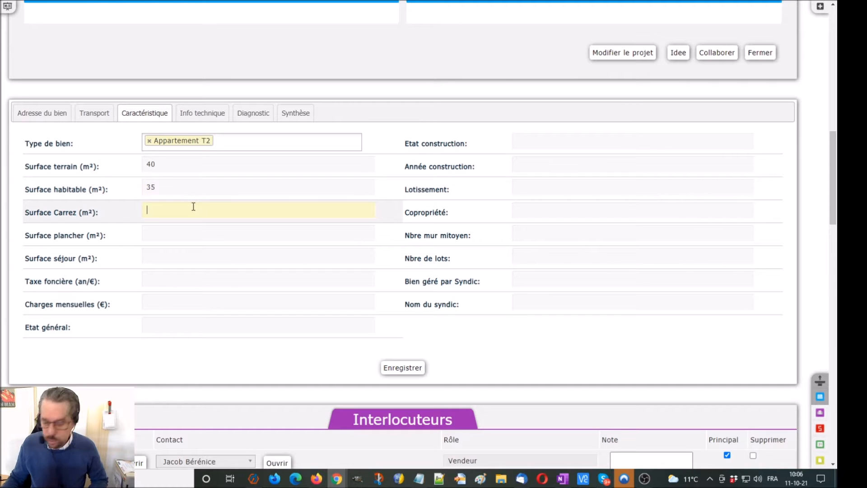
click(193, 230)
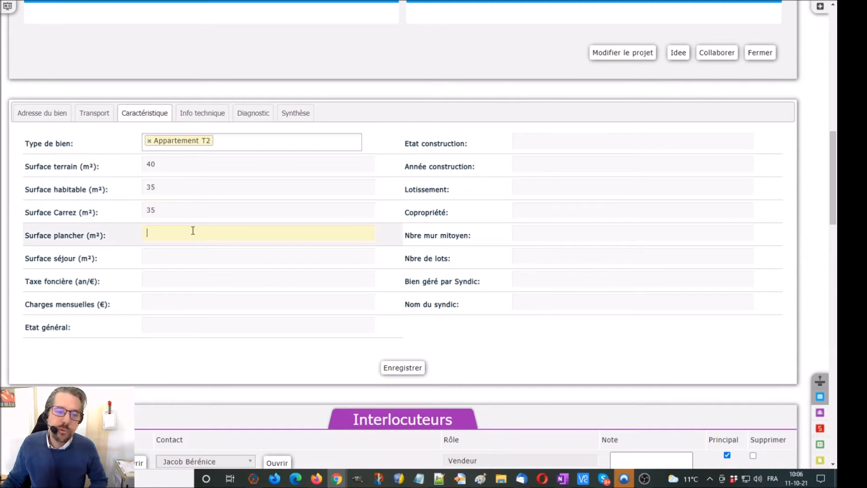
text(25)
click(191, 262)
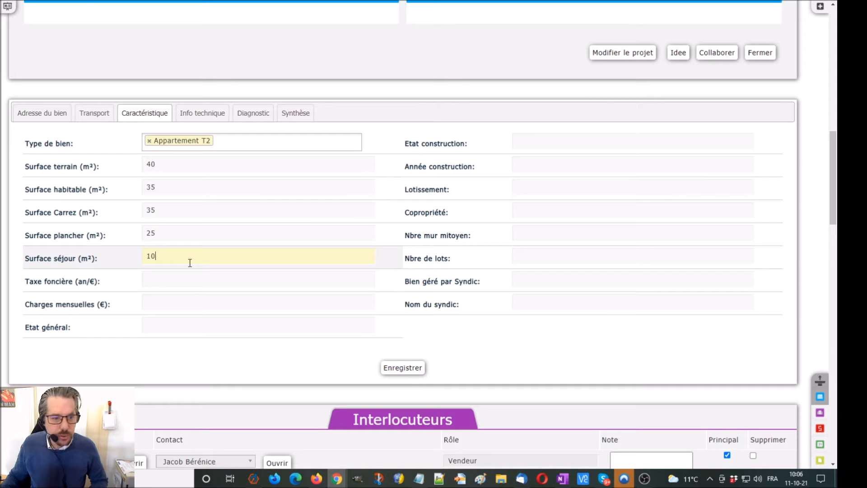
click(179, 277)
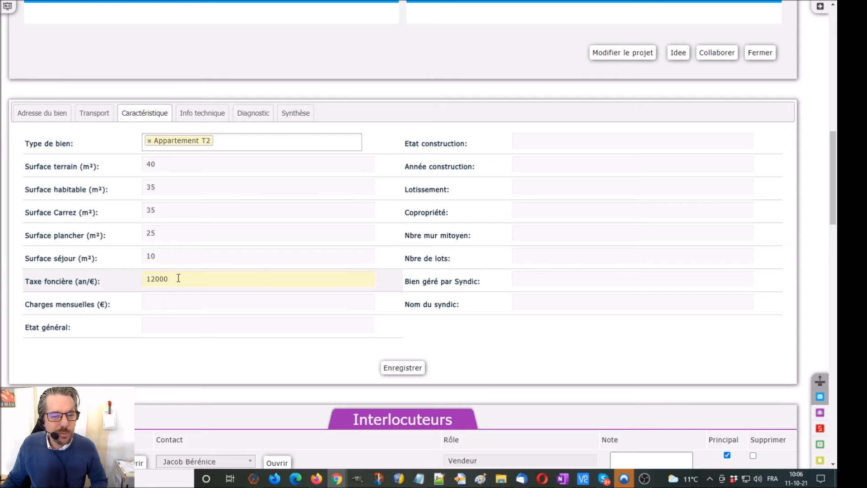
Mark it Neuf - finalisé, built Après 2000, no subdivision, co-owned, no syndic, and save
click(550, 140)
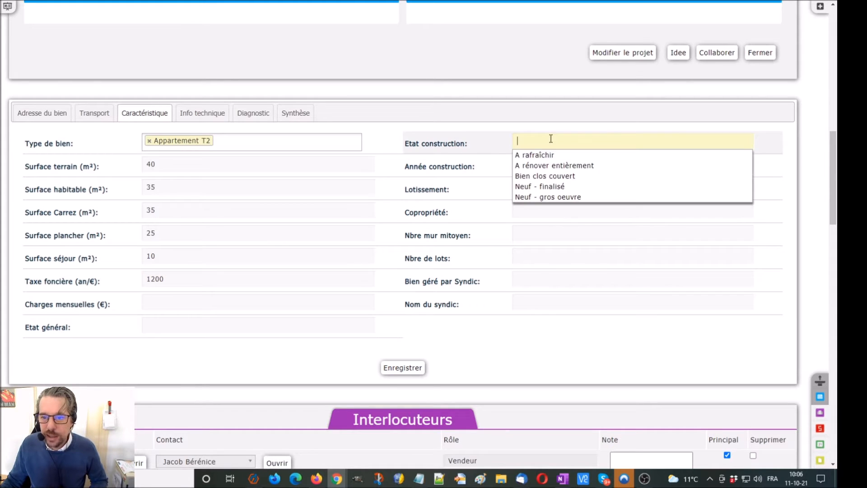
click(556, 189)
click(548, 169)
click(551, 220)
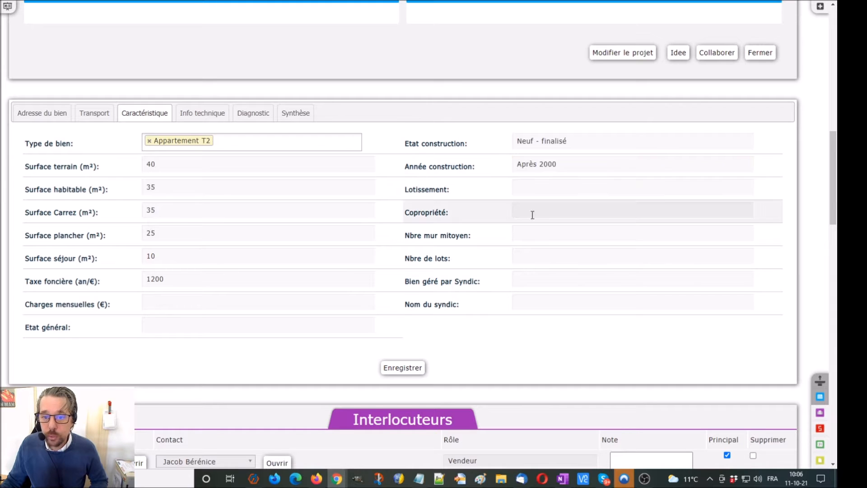
click(529, 187)
click(528, 201)
click(528, 209)
click(528, 234)
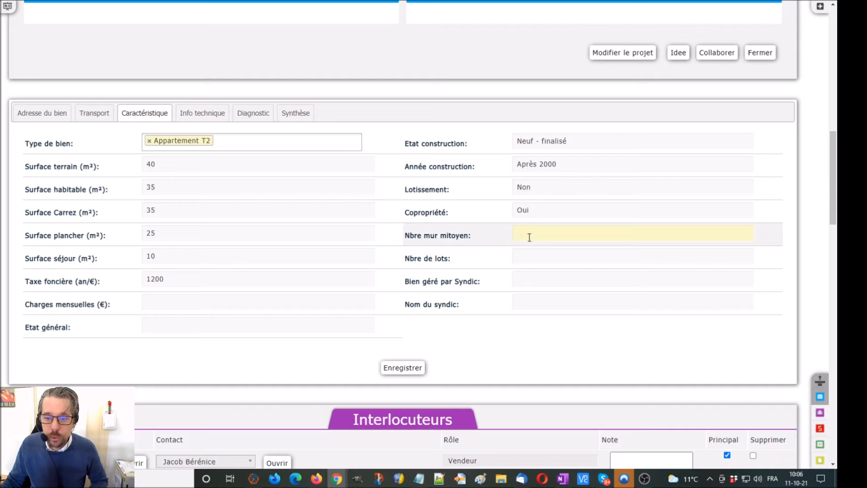
click(531, 280)
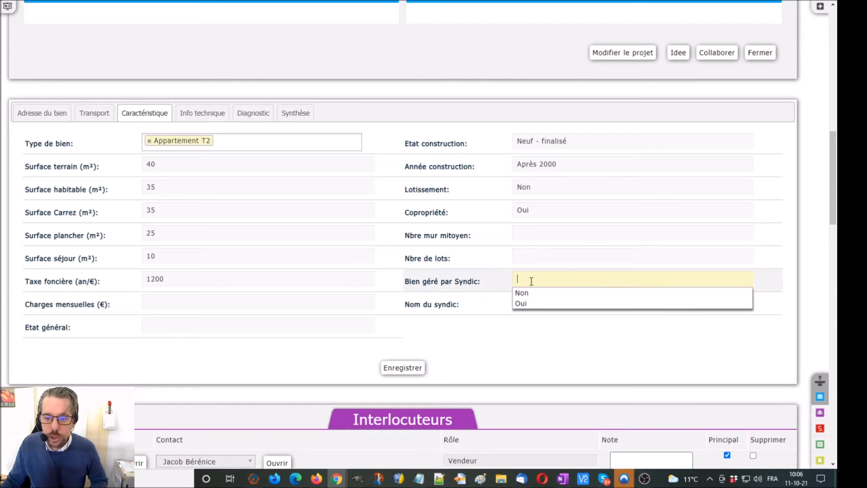
click(527, 293)
click(400, 367)
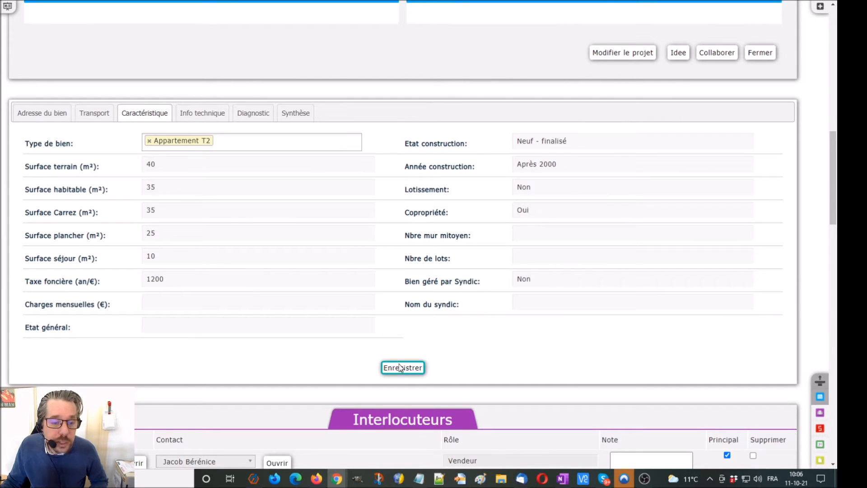
Choose Excellent for Etat général and save the characteristics again
click(281, 325)
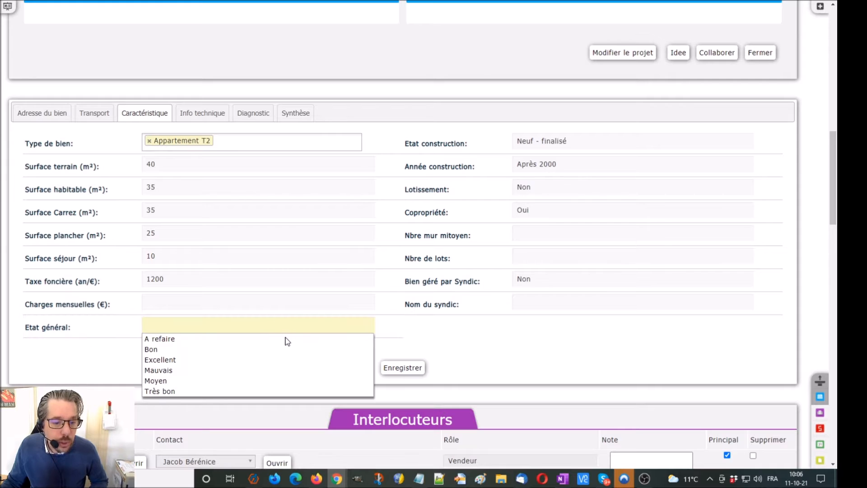
click(174, 360)
click(397, 367)
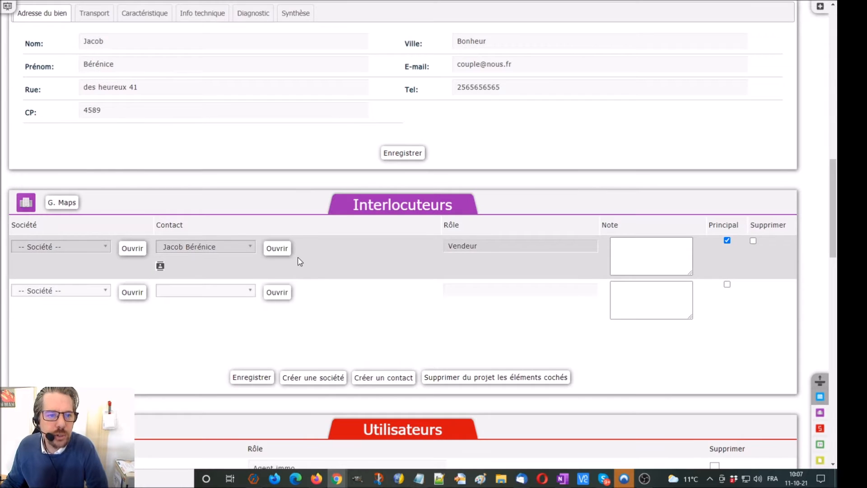
In Info technique, set sanitation to Collectif, balcony Est with surface 2, and outbuildings Non
click(156, 213)
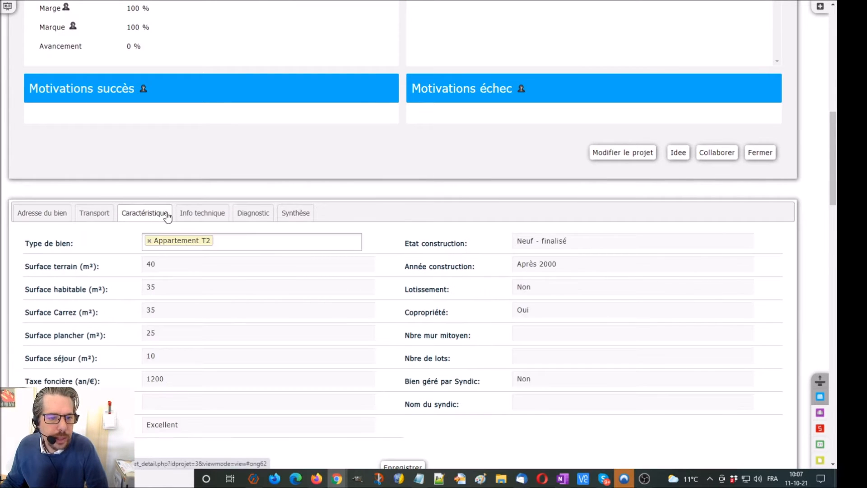
click(202, 214)
scroll(197, 209, down, 2)
click(162, 143)
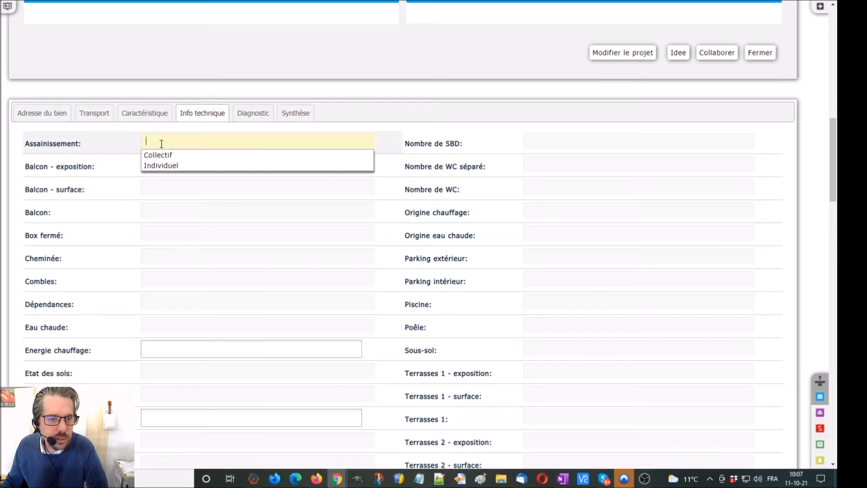
click(163, 155)
click(163, 165)
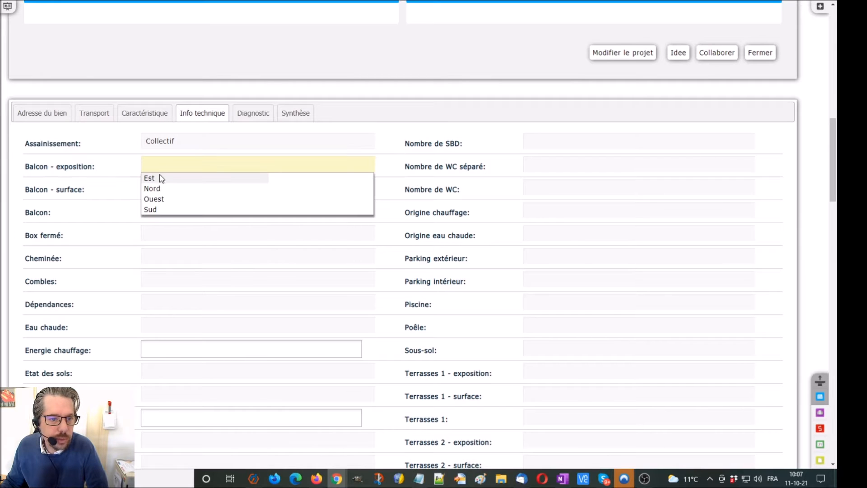
click(162, 178)
click(159, 188)
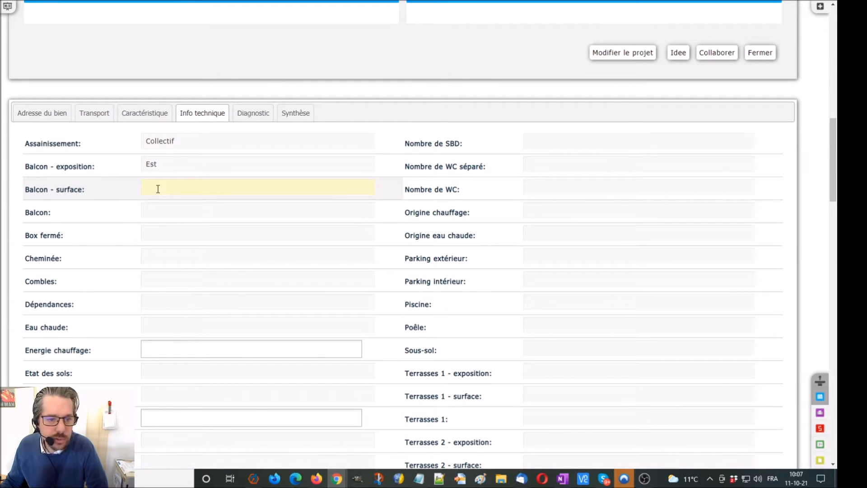
text(2)
click(161, 301)
click(160, 315)
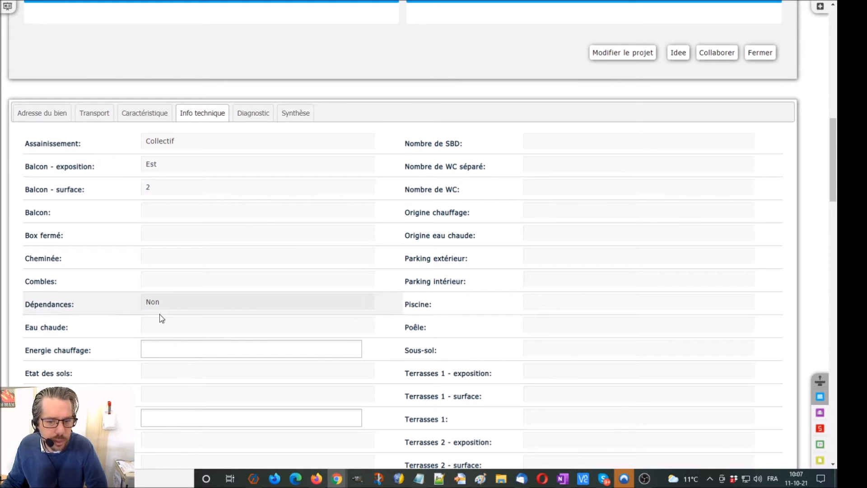
Set glazing to Triple à isolation phonique and swimming pool to Non, then save
scroll(160, 315, down, 2)
scroll(160, 299, down, 3)
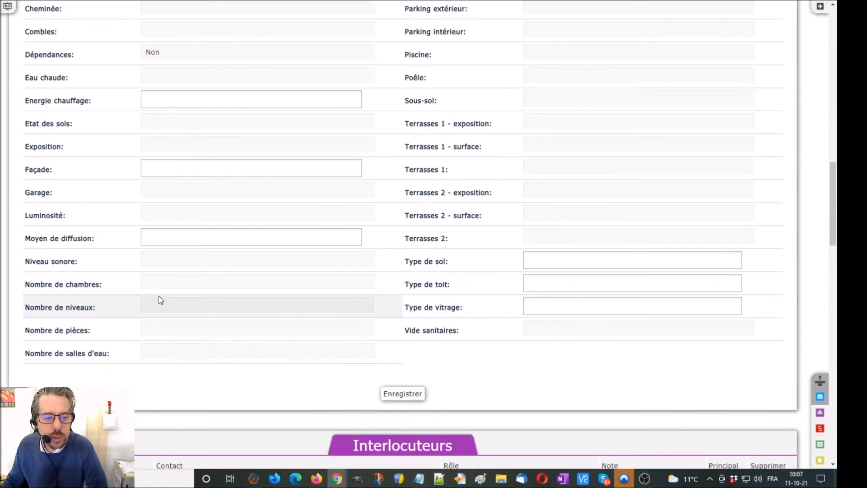
click(564, 309)
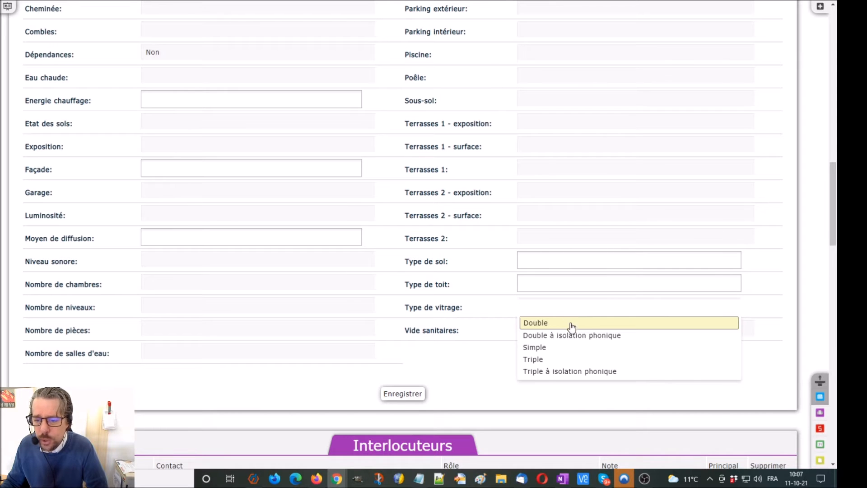
click(575, 371)
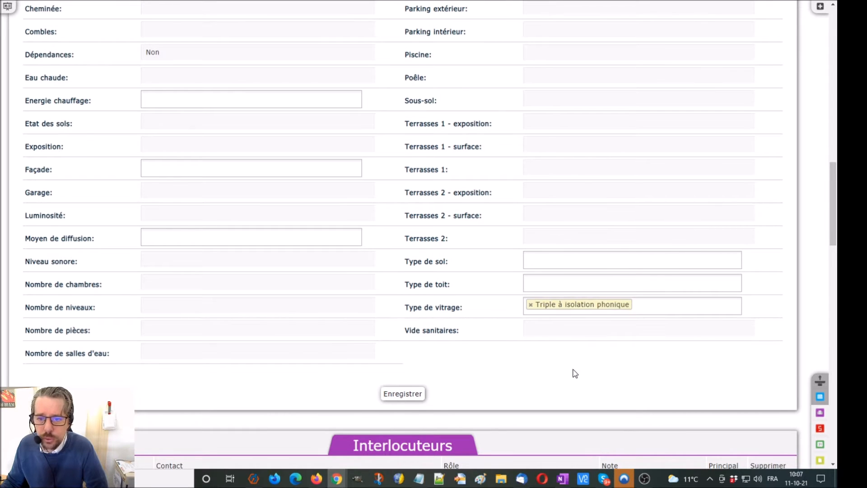
scroll(573, 370, up, 5)
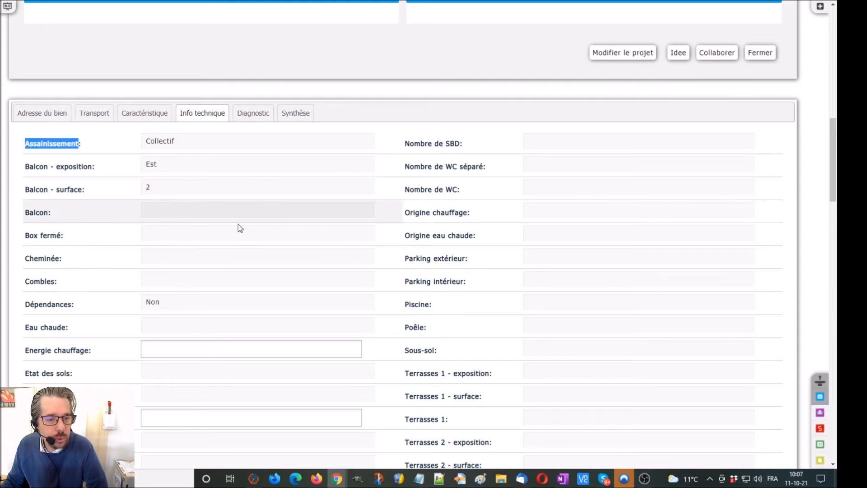
scroll(248, 226, down, 3)
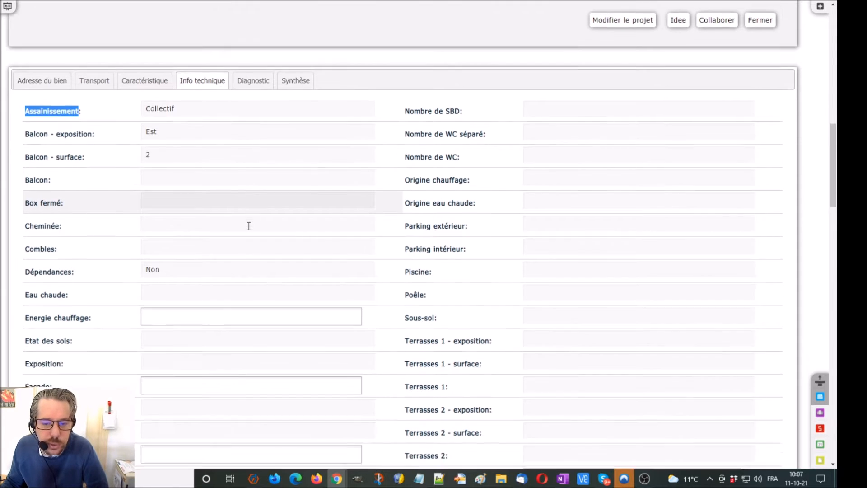
click(542, 204)
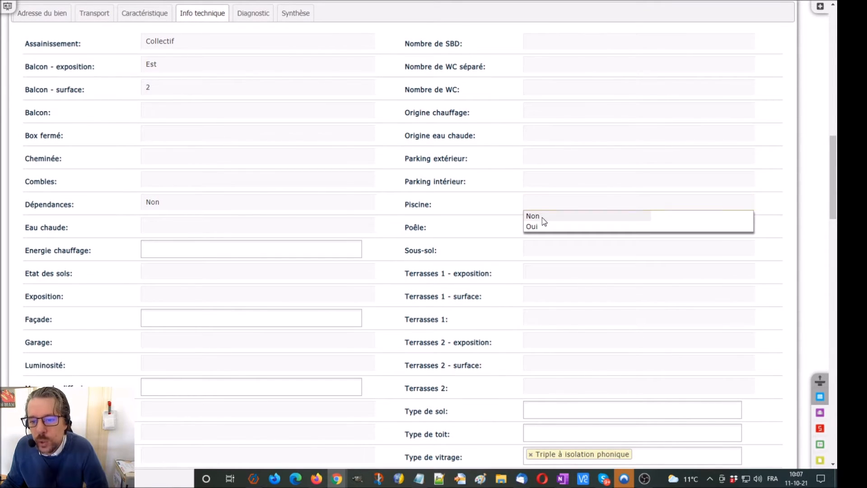
click(542, 217)
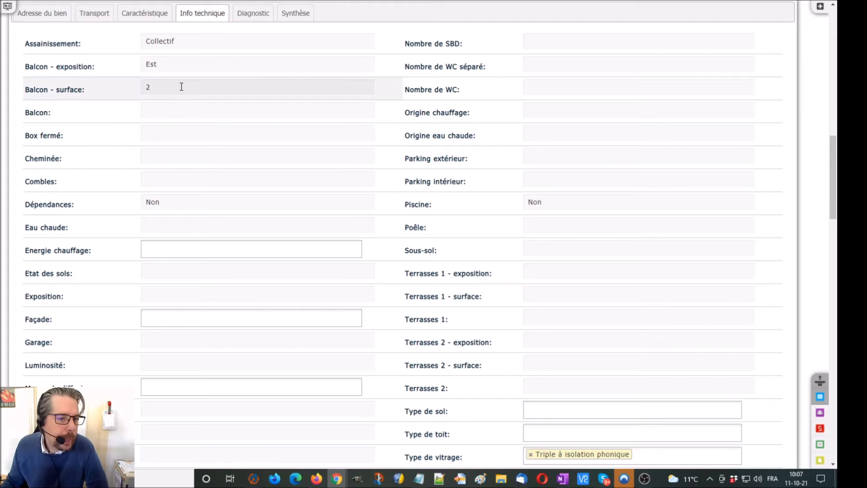
scroll(181, 85, down, 3)
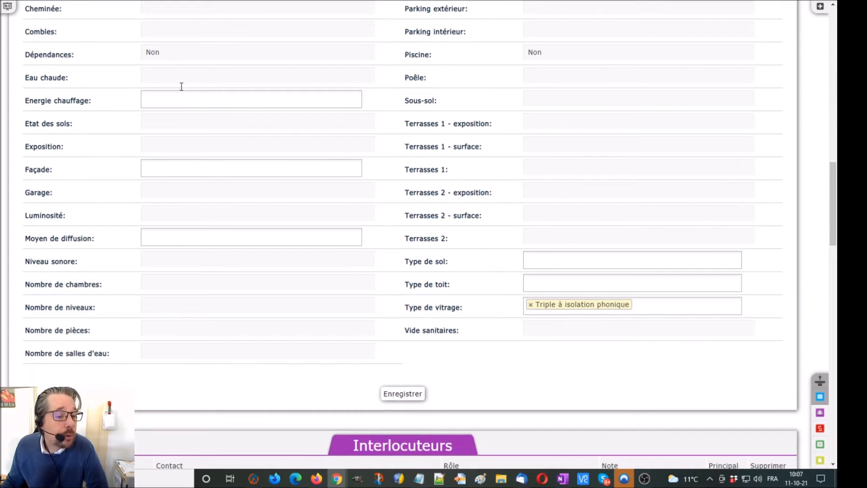
click(423, 396)
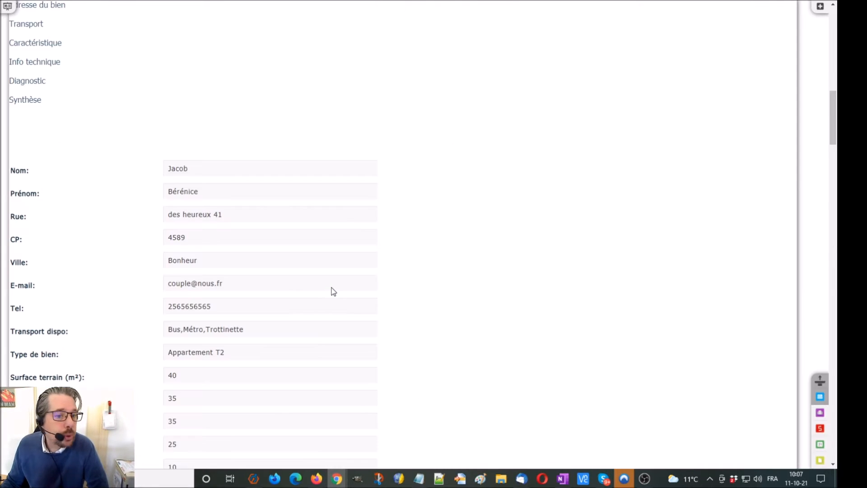
scroll(335, 284, up, 2)
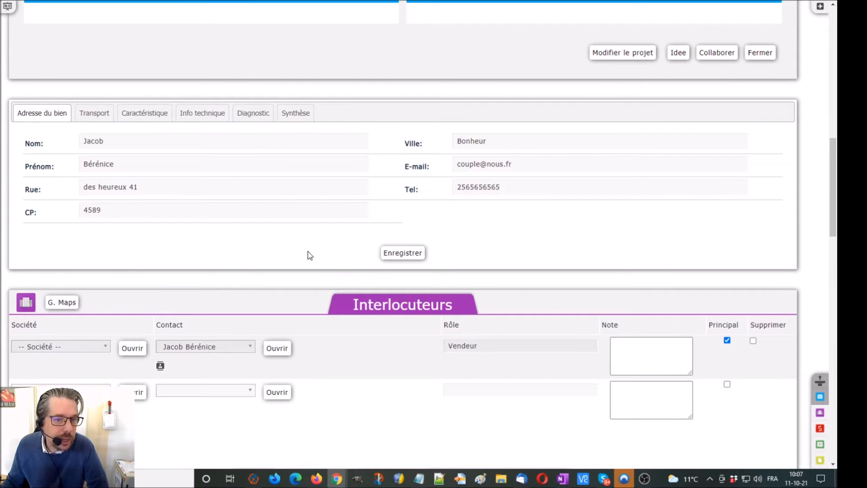
Rate electricity and plumbing as Excellent in the Diagnostic section
click(260, 119)
click(207, 139)
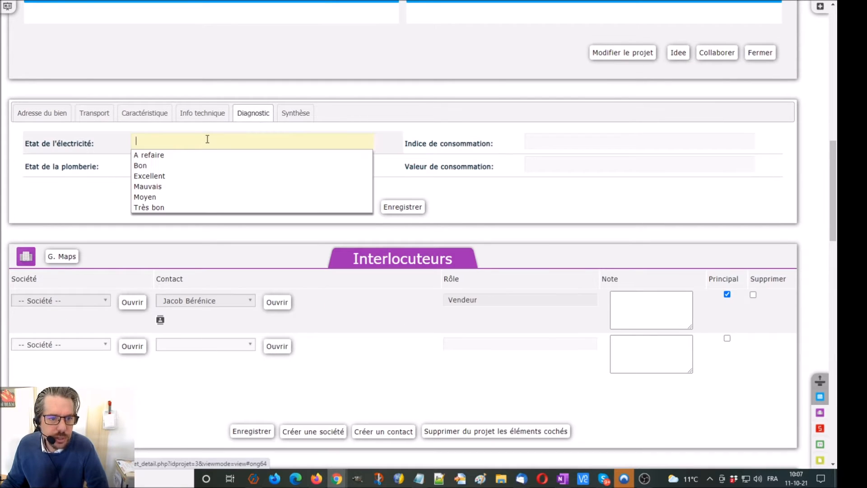
click(190, 175)
click(192, 171)
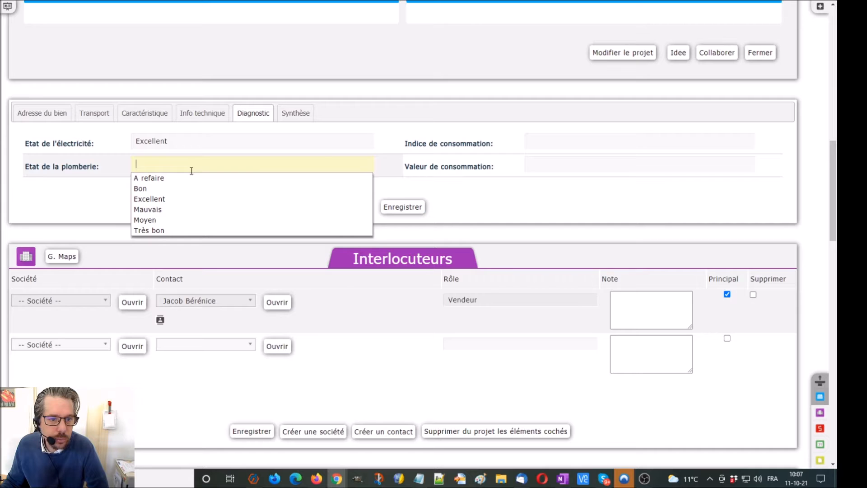
click(184, 198)
Set the consumption index and consumption value to A and save the diagnostic
click(602, 144)
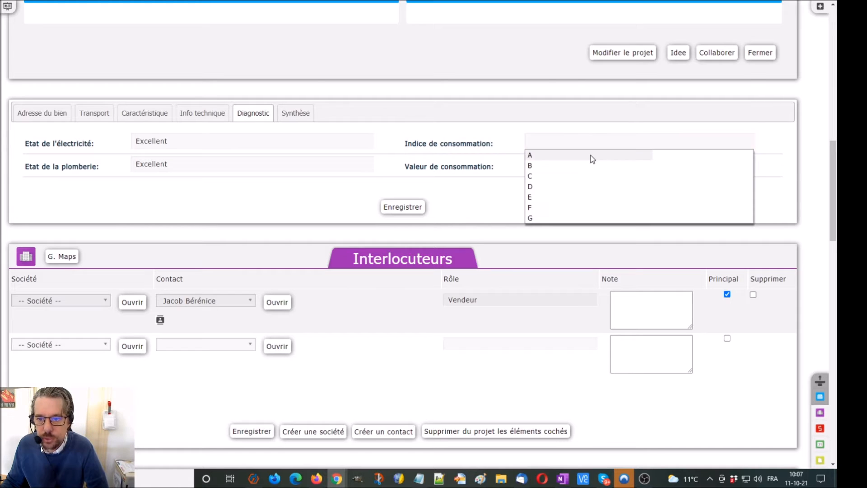
click(592, 159)
click(575, 167)
click(551, 179)
click(418, 207)
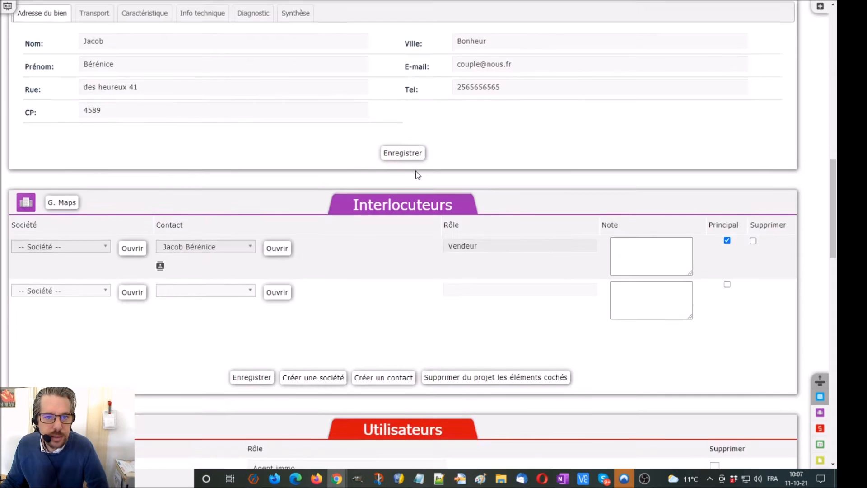
scroll(361, 169, up, 3)
click(298, 164)
Enter a 4-month acquisition delay and a 250000 € desired purchase price in Synthèse, then save
click(258, 186)
text(4)
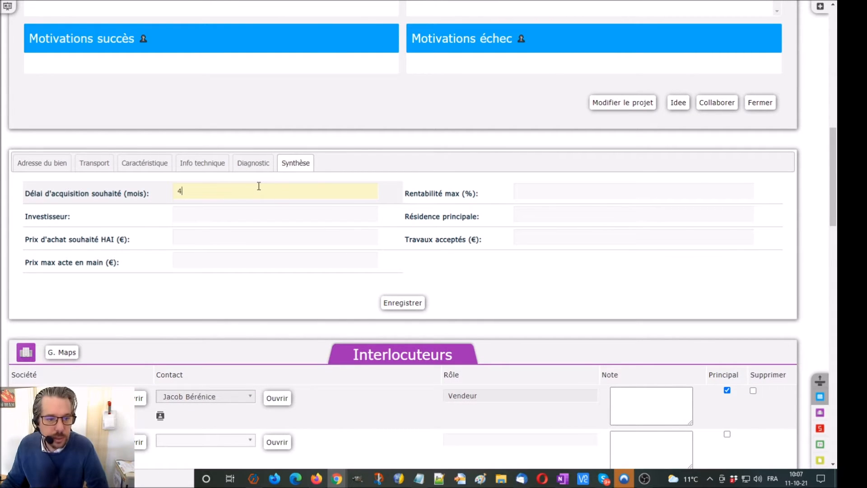
click(253, 235)
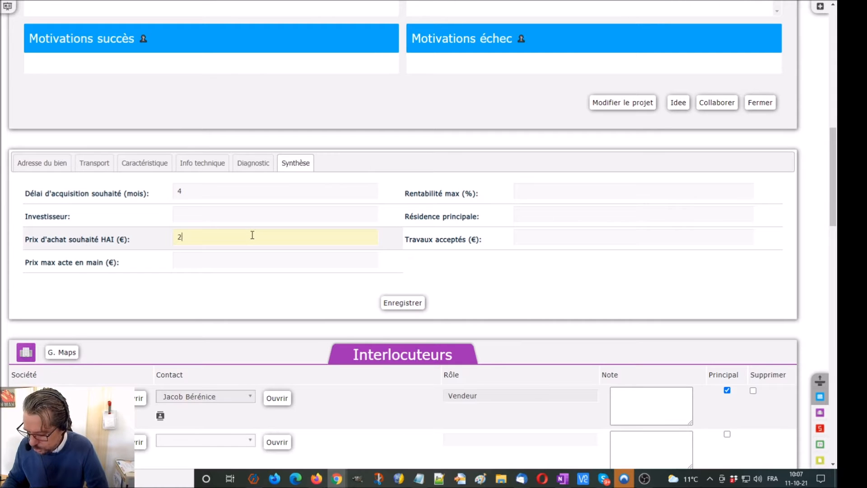
click(389, 301)
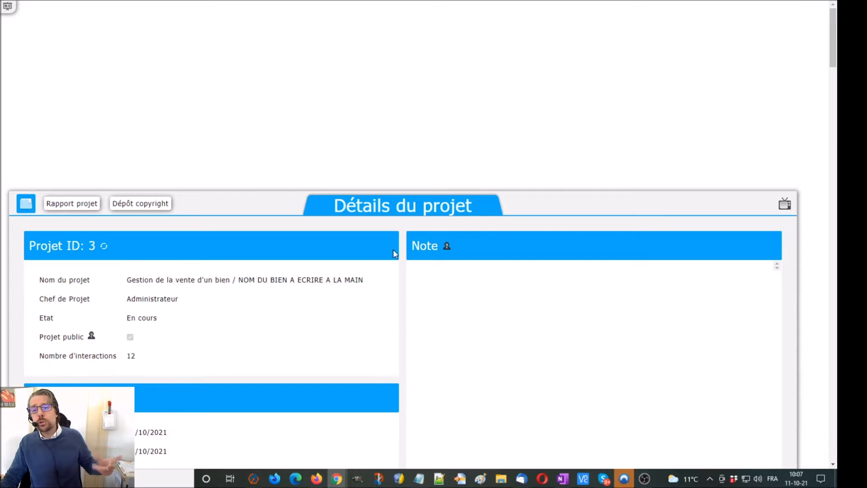
scroll(381, 213, up, 6)
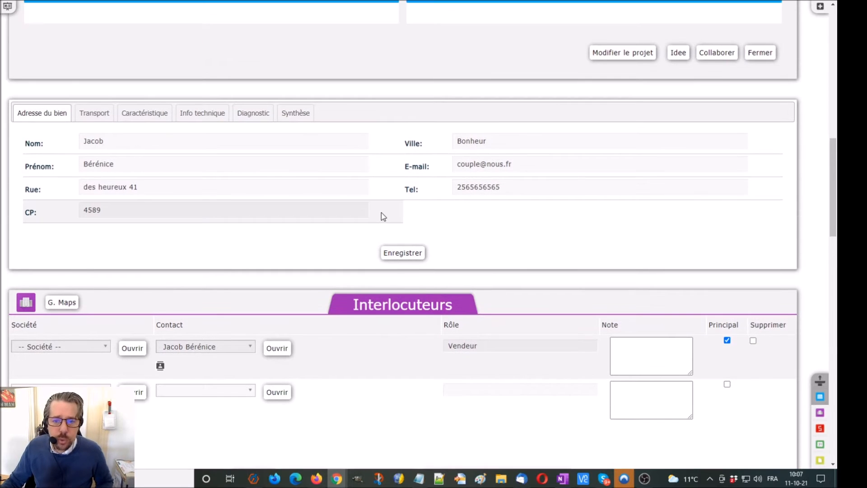
scroll(381, 213, up, 7)
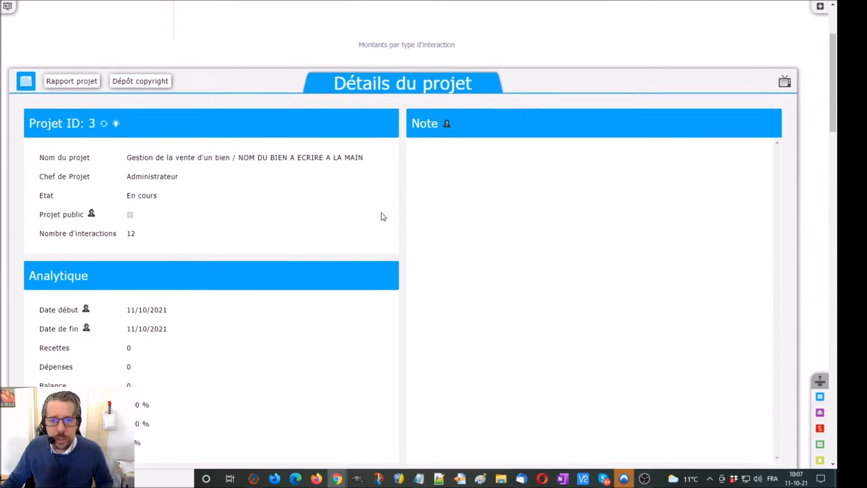
scroll(384, 214, down, 3)
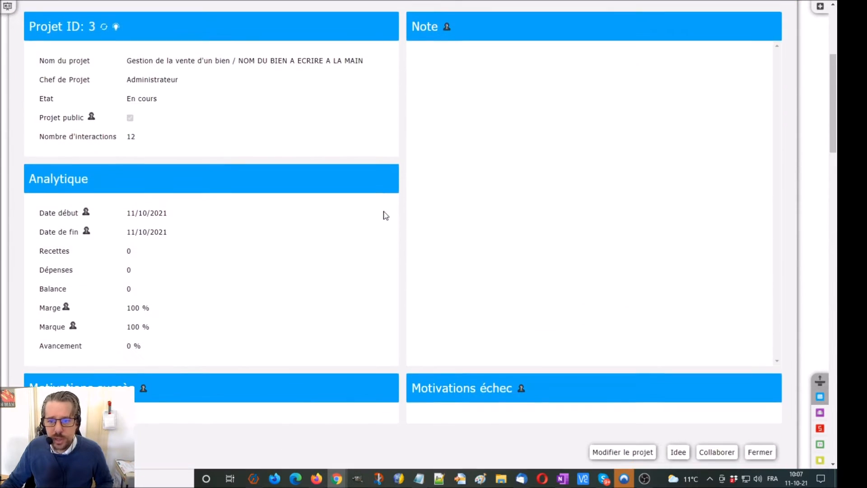
Rename the project to the seller's first name plus 'appart T2', add note 'Jolie appartement blabla', and save
click(632, 454)
drag(341, 168, 540, 168)
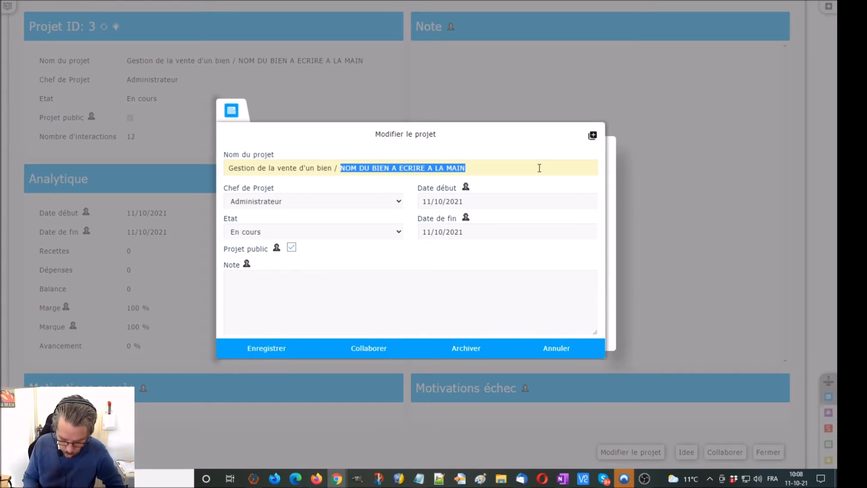
text(Bérénice)
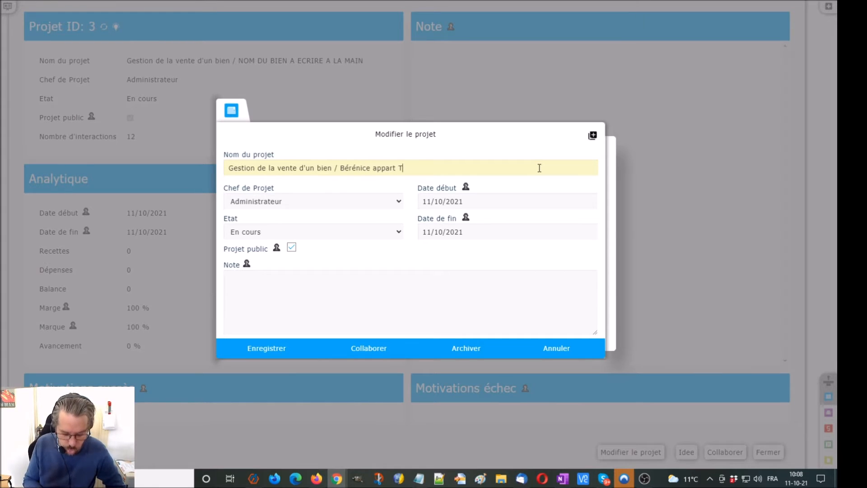
key(BackSpace)
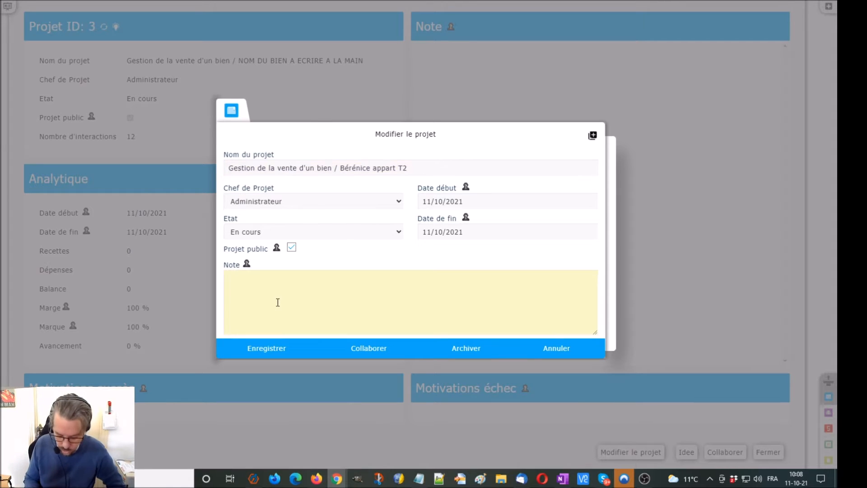
text(ment blabla...)
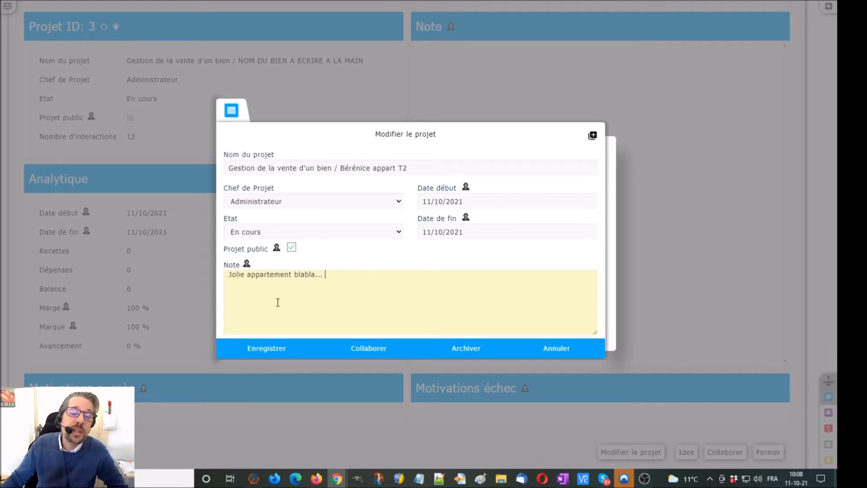
click(281, 356)
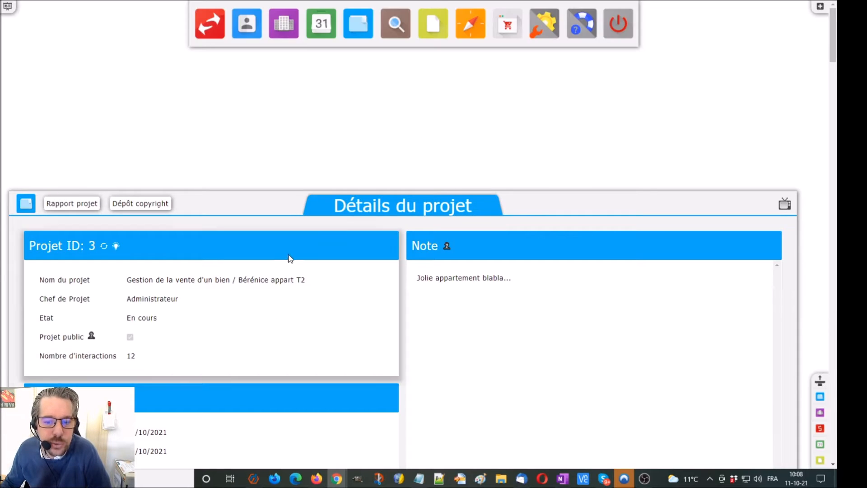
Mark interaction 001 as Terminé at 100% complete
scroll(303, 250, down, 7)
scroll(305, 254, down, 20)
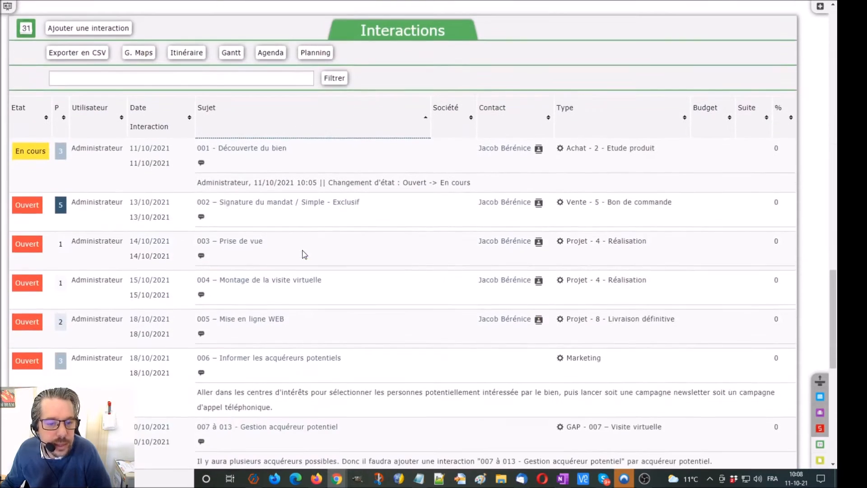
click(28, 151)
click(25, 176)
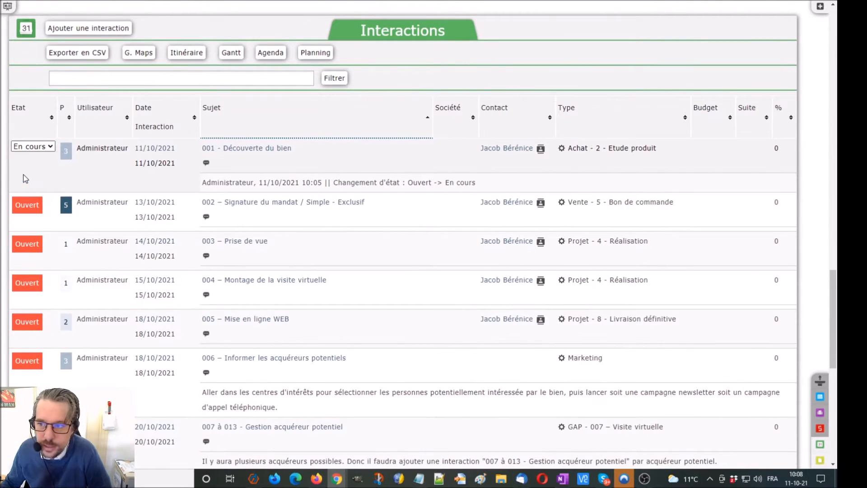
click(776, 149)
click(776, 236)
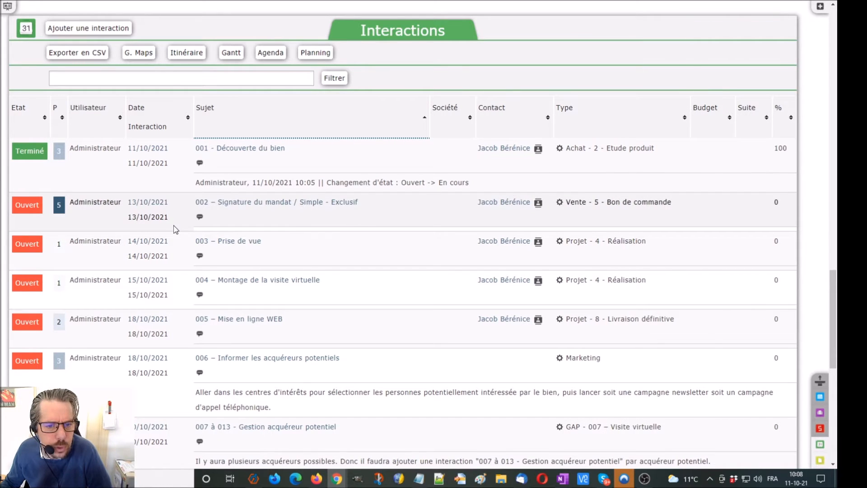
Set interaction 002 to En cours at 50% complete
click(26, 205)
click(20, 219)
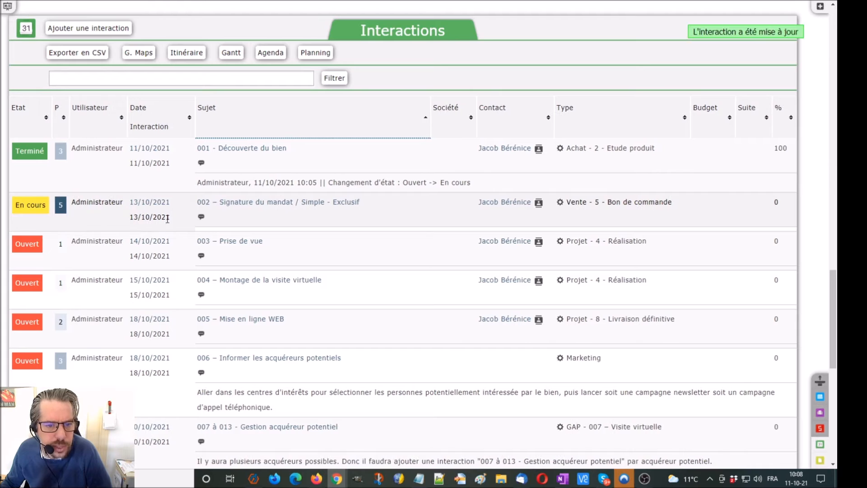
click(777, 202)
click(778, 199)
click(773, 249)
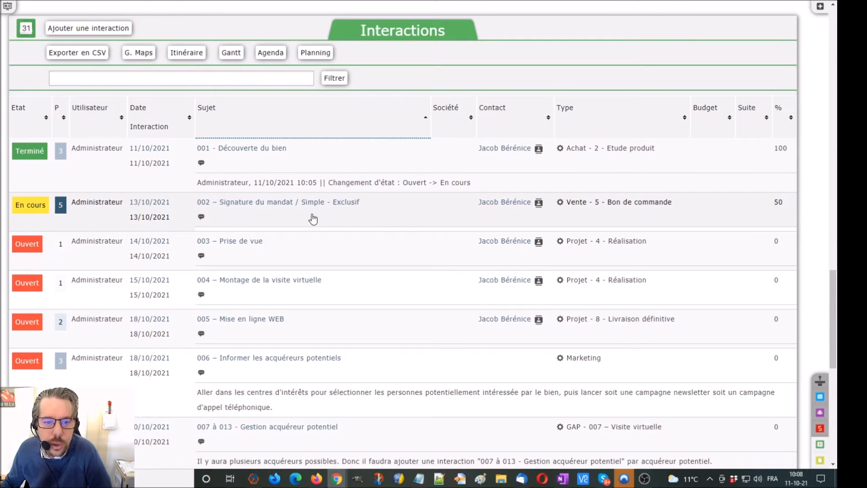
click(291, 204)
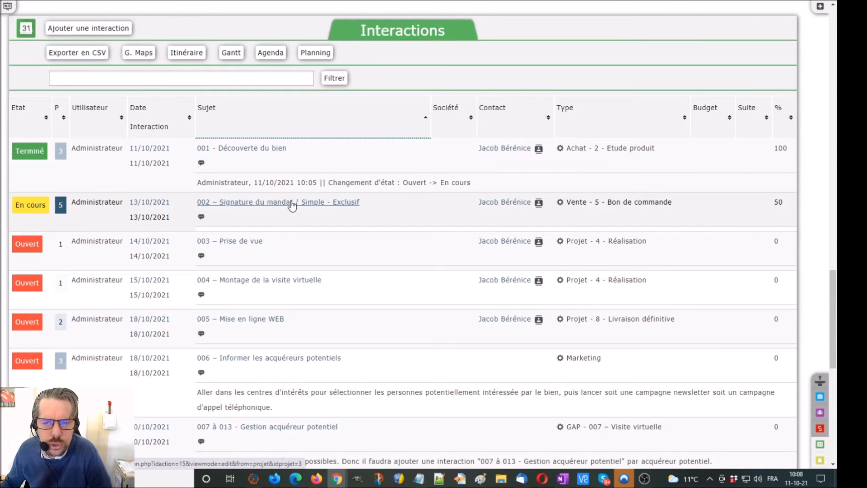
Log a Vente note with the E-mail d'envoi de contrat template on interaction 002, close Thunderbird, and save
scroll(781, 234, down, 10)
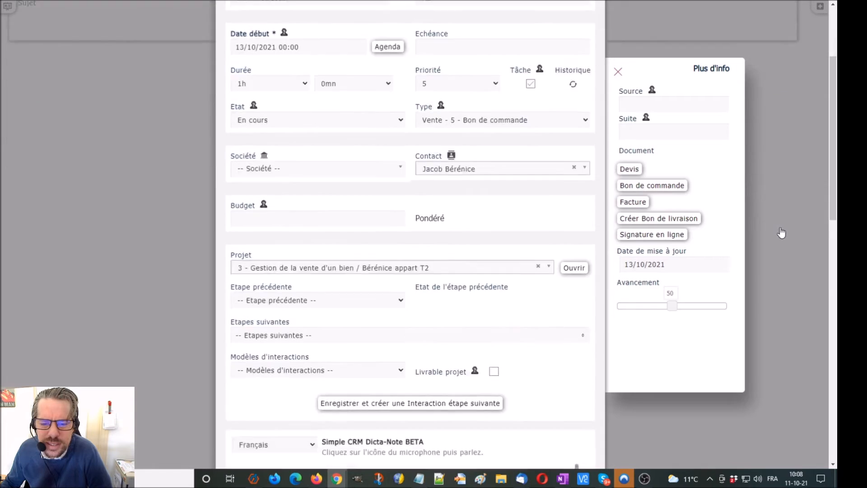
click(311, 168)
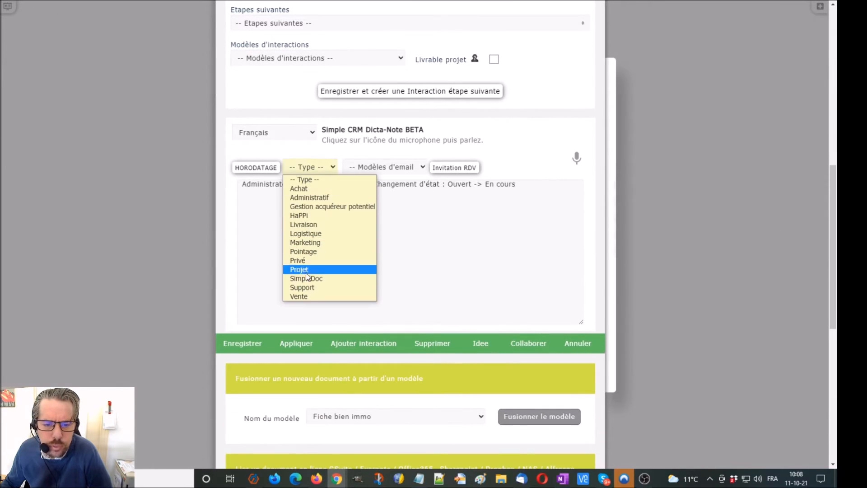
click(301, 296)
click(364, 166)
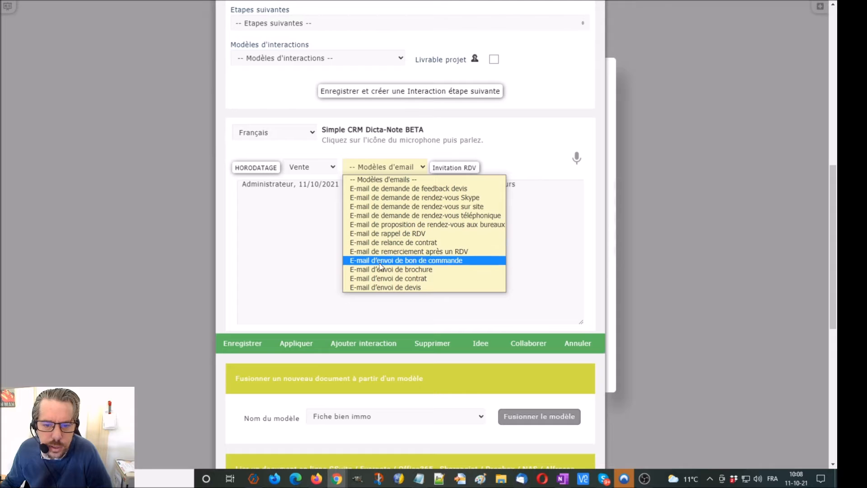
click(377, 279)
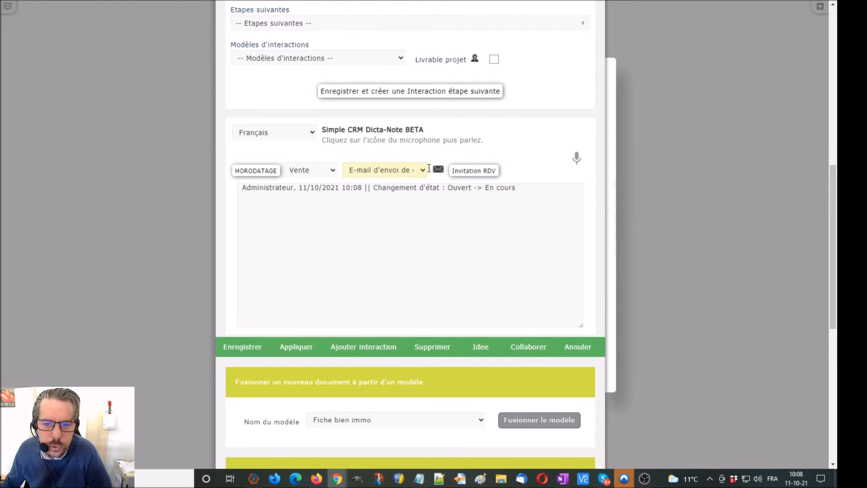
click(438, 171)
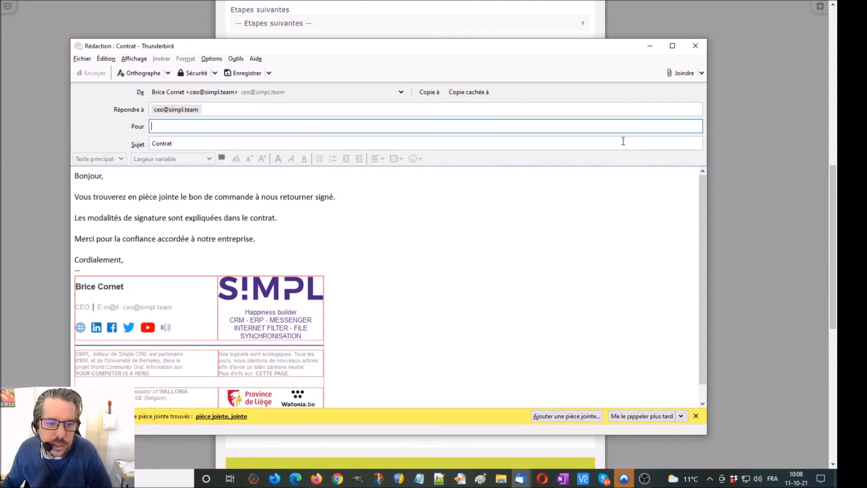
click(695, 46)
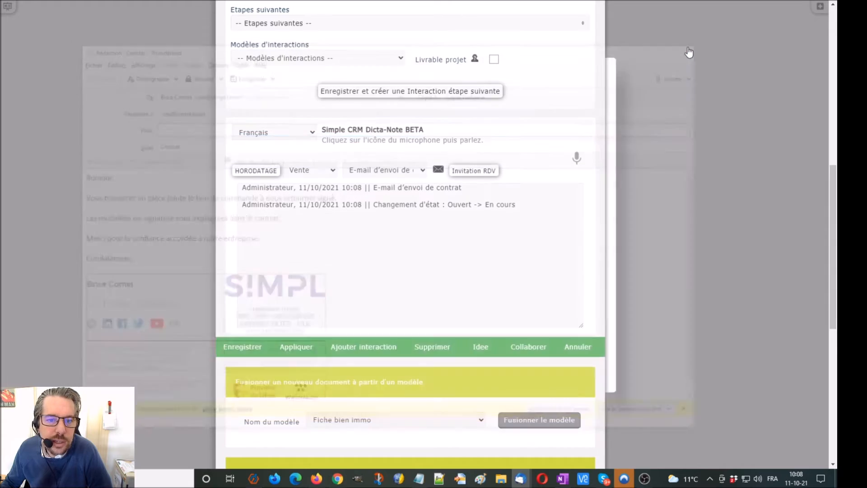
click(240, 344)
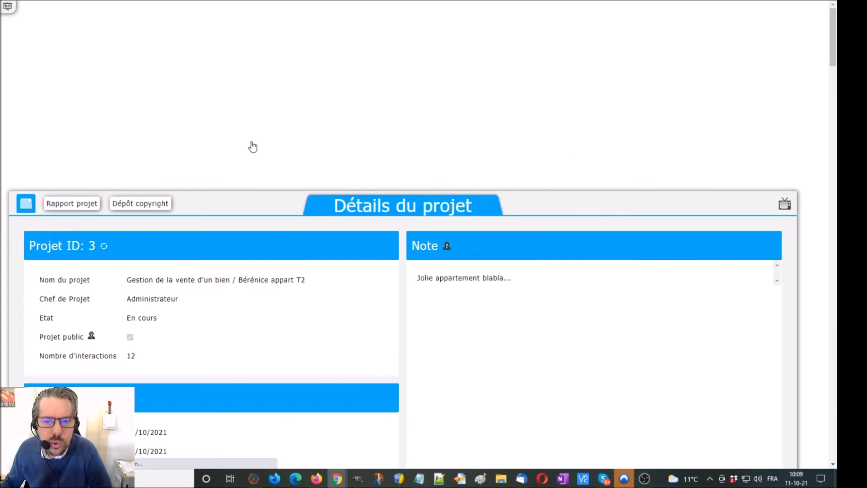
Set interaction 002 to 100% and Terminé, then open 003 – Prise de vue
scroll(252, 145, down, 8)
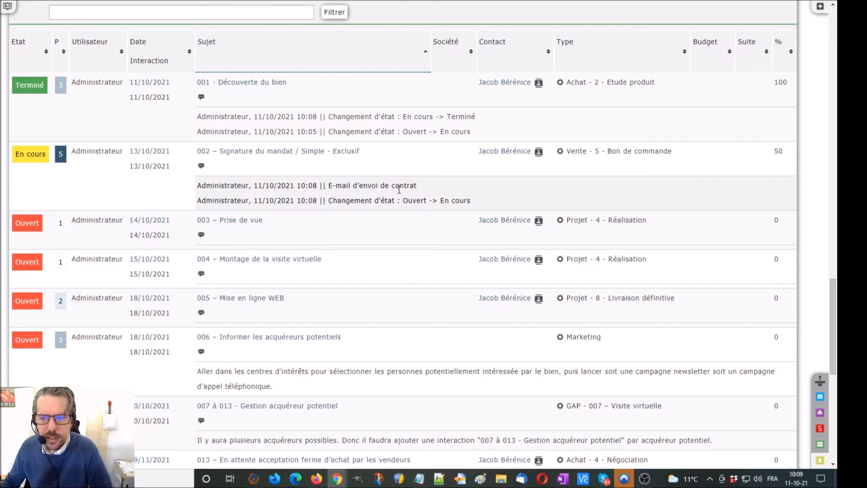
double_click(781, 150)
click(778, 148)
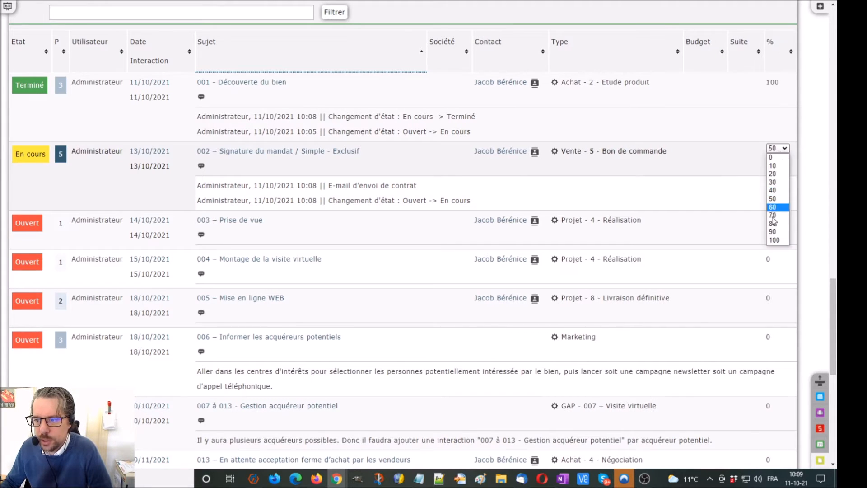
click(775, 240)
double_click(30, 154)
click(33, 149)
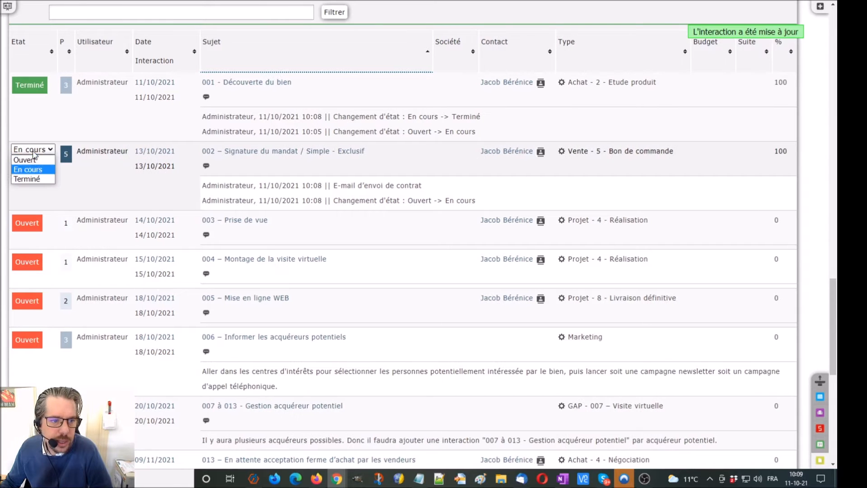
click(31, 179)
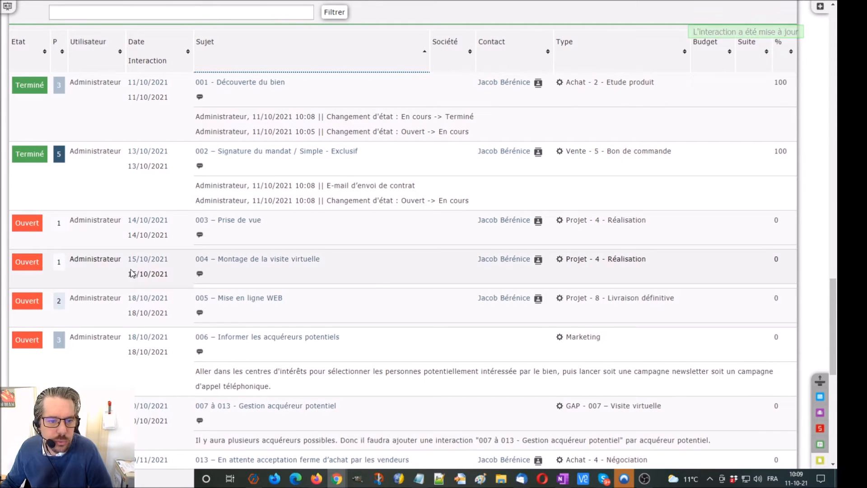
click(150, 221)
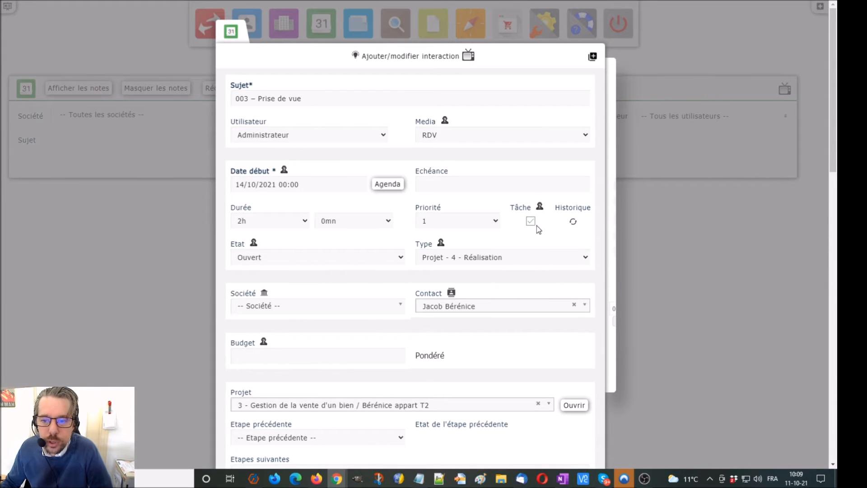
Untick Tâche on interaction 003, set Date début to 14/10/2021 15:00, and save
click(534, 224)
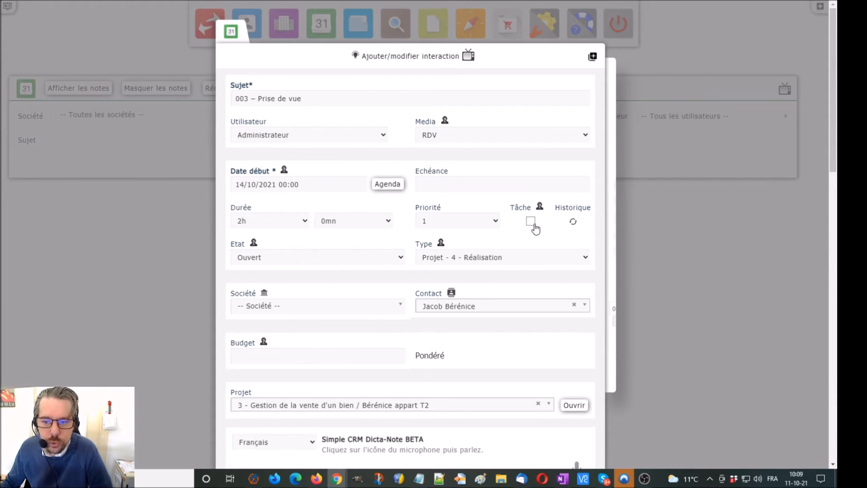
click(305, 180)
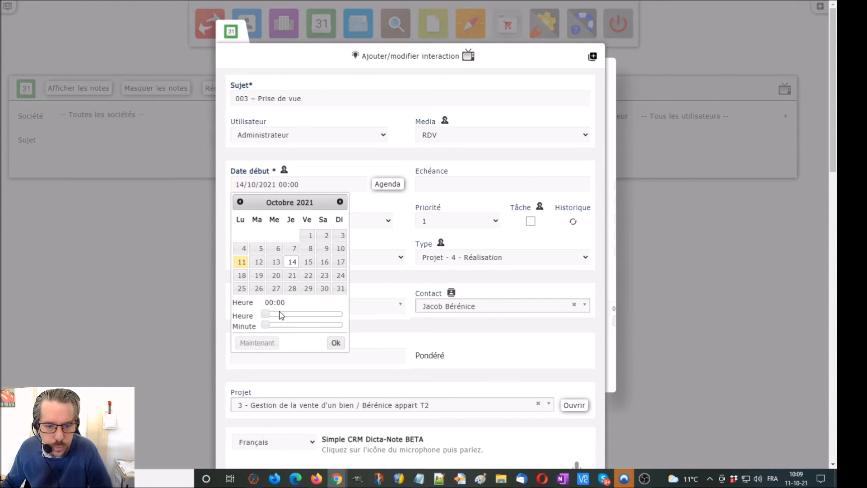
drag(326, 319, 317, 316)
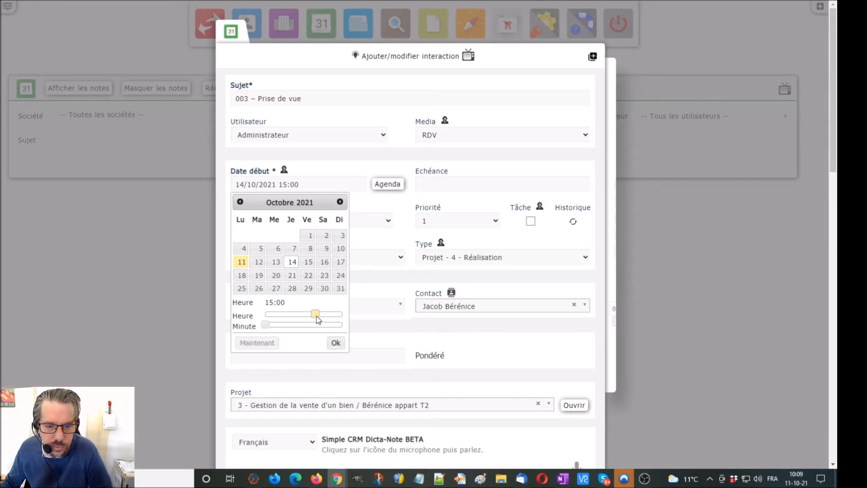
click(335, 342)
scroll(688, 261, down, 1)
scroll(689, 261, down, 8)
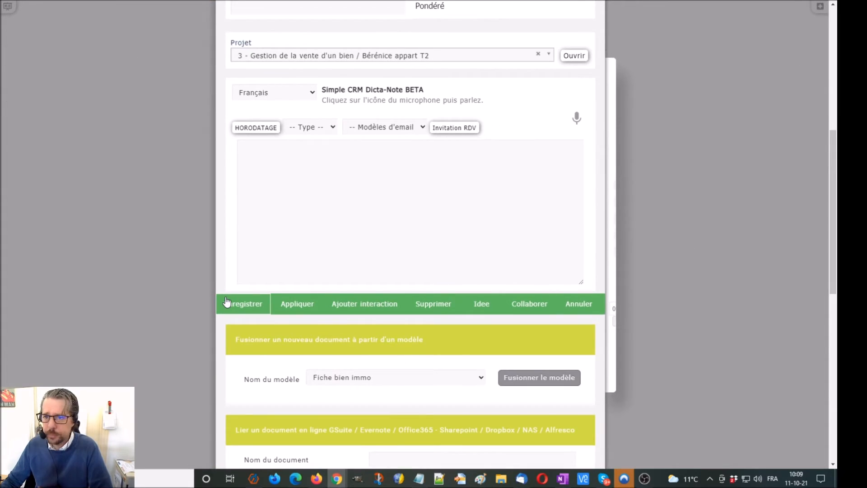
click(228, 302)
scroll(248, 217, down, 15)
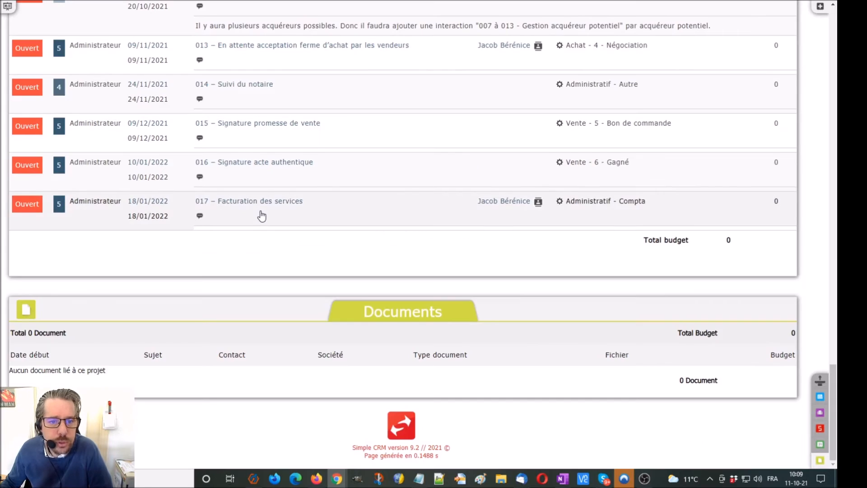
Set interaction 003 to 100% and mark interactions 003, 004 and 005 as Terminé
scroll(262, 217, up, 8)
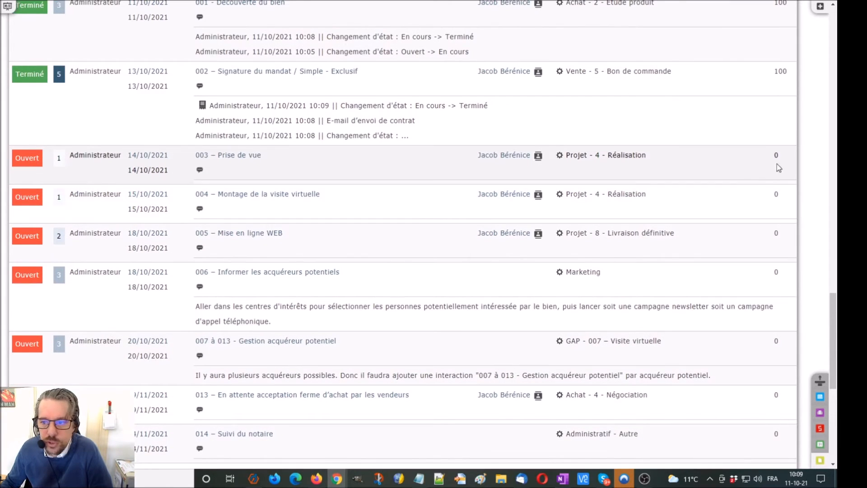
click(778, 157)
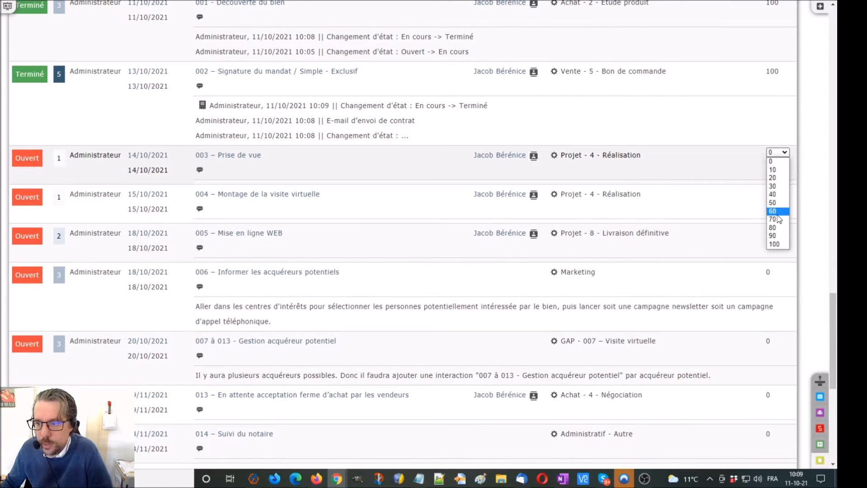
click(776, 243)
click(24, 158)
click(26, 180)
click(25, 197)
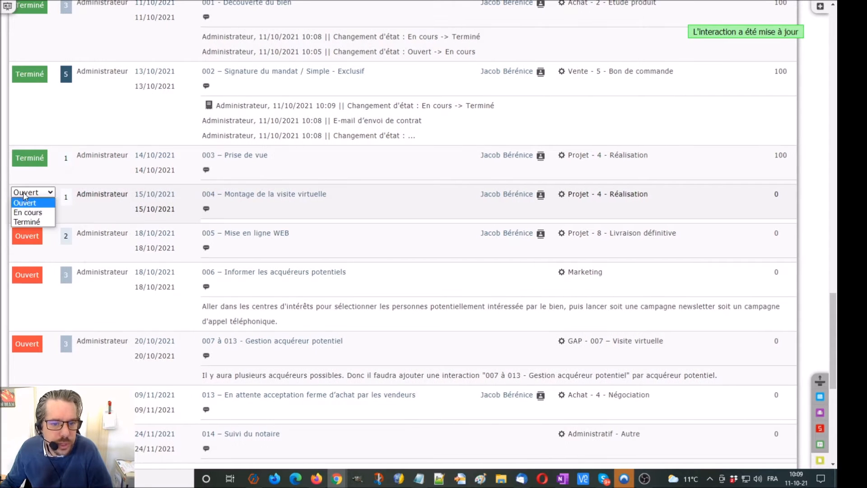
click(28, 224)
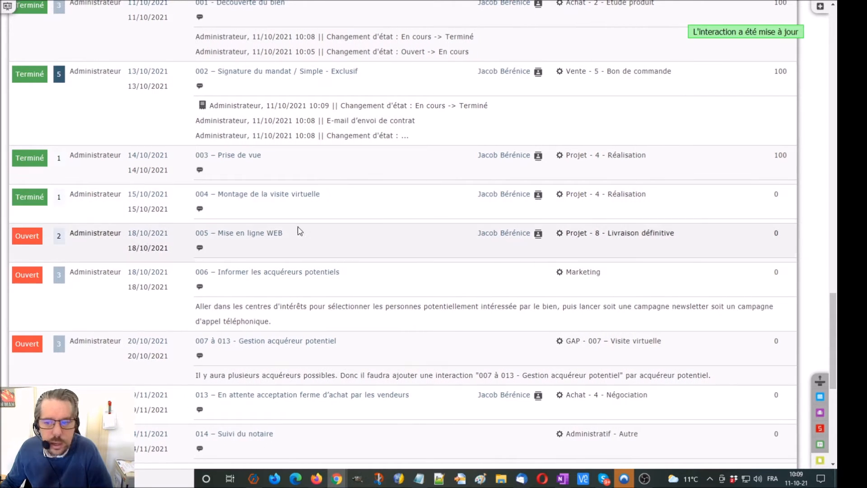
click(22, 240)
click(31, 261)
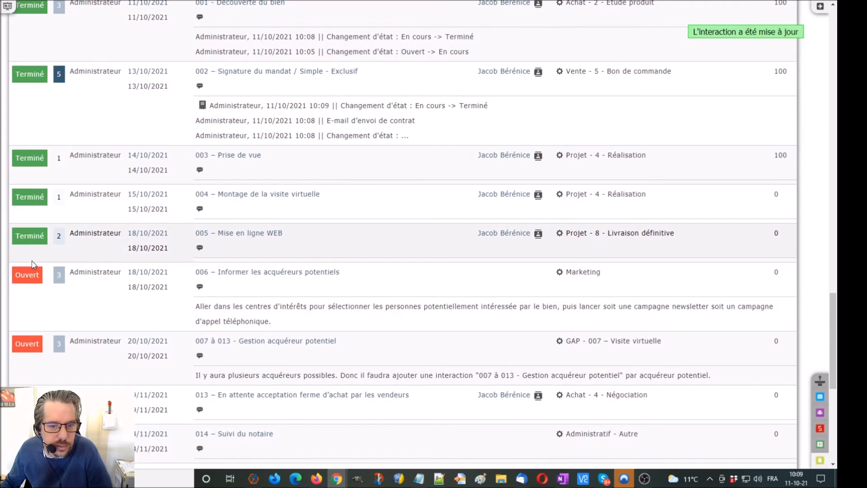
Set interactions 004 and 005 to 100% complete
click(776, 195)
click(778, 192)
click(778, 286)
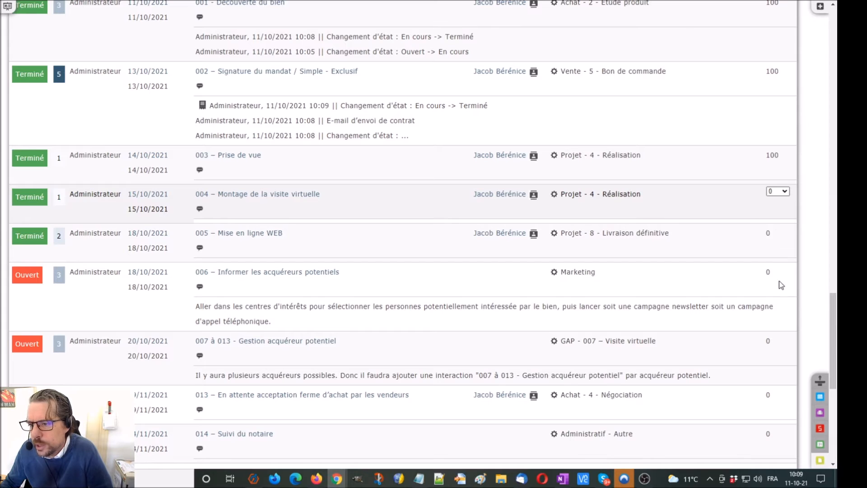
double_click(777, 234)
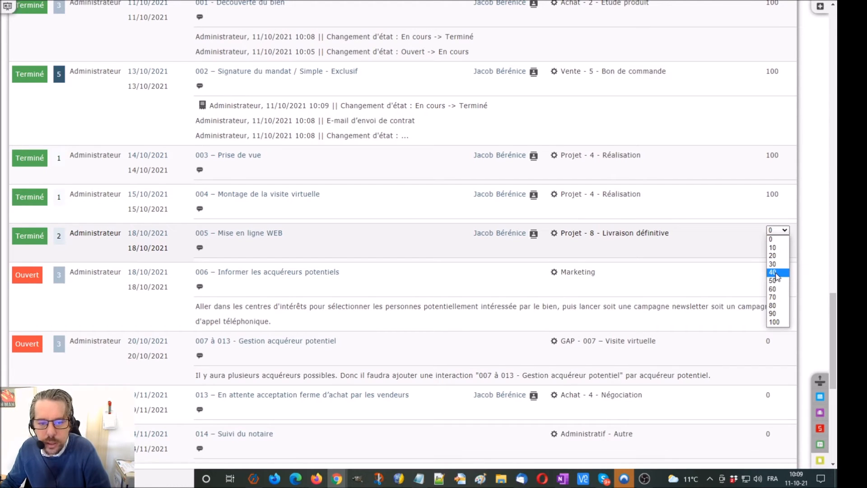
click(774, 322)
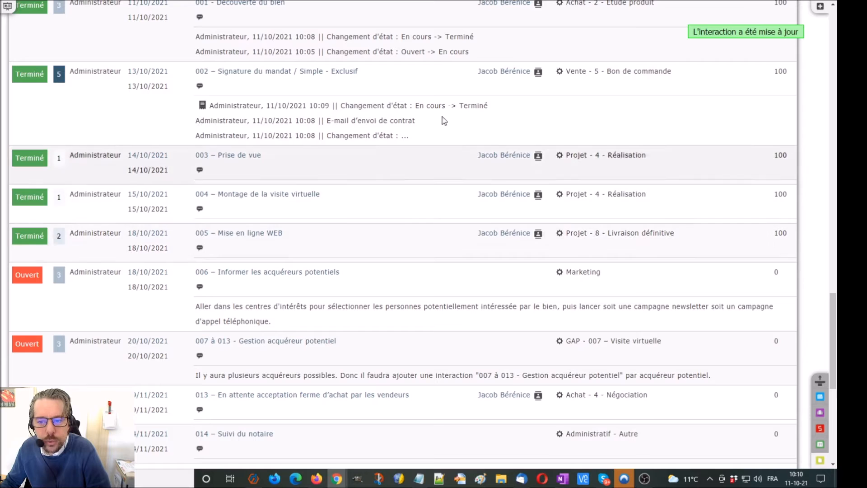
scroll(432, 242, down, 3)
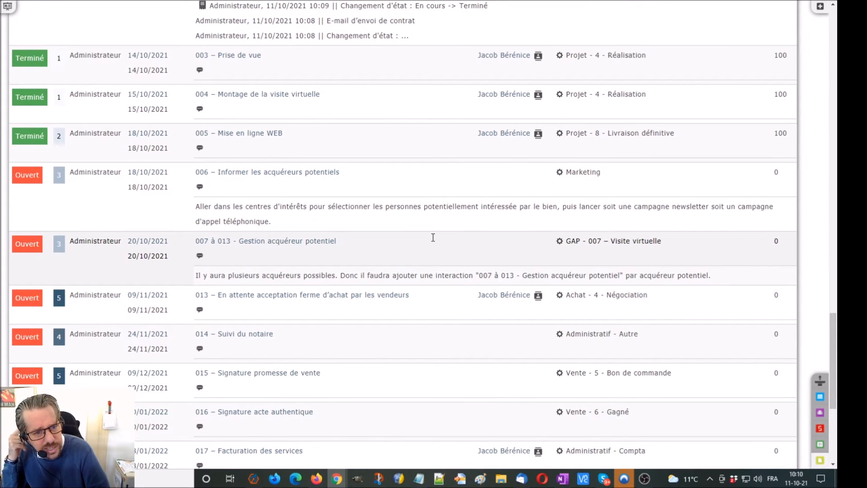
scroll(434, 237, up, 20)
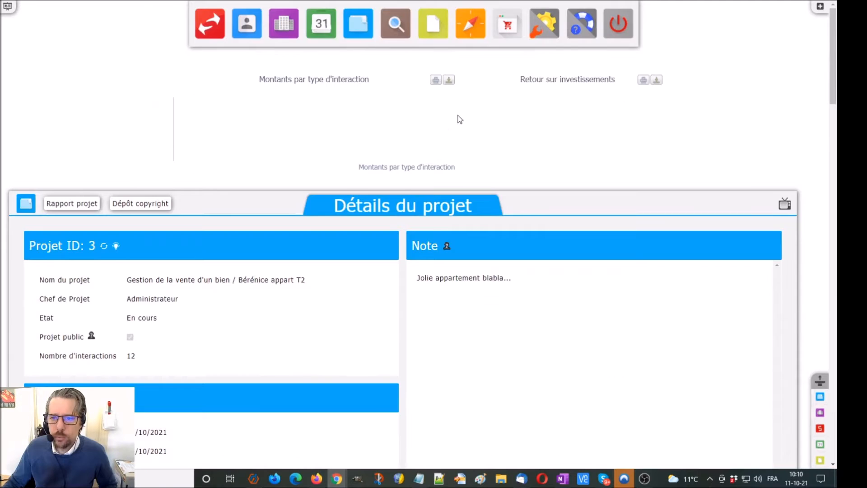
Search contacts for Bien : Appartement - T2 and Client : Achat, then start a new contact
click(485, 26)
scroll(157, 172, down, 15)
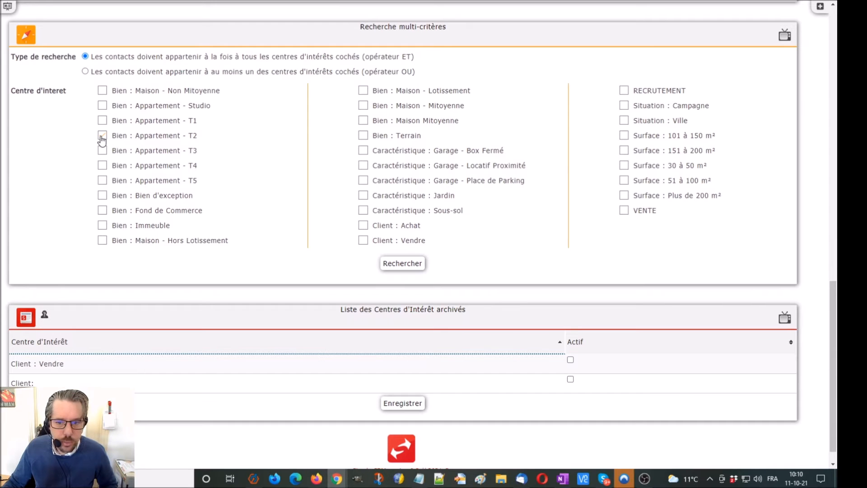
click(410, 267)
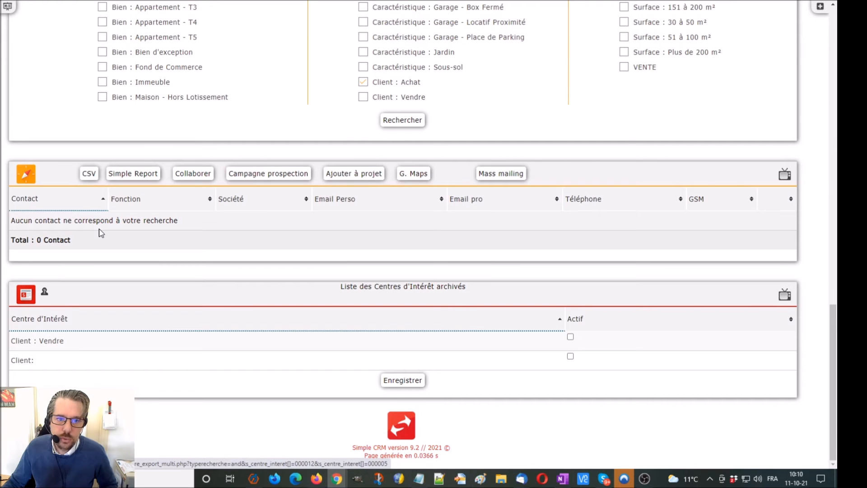
scroll(100, 233, up, 3)
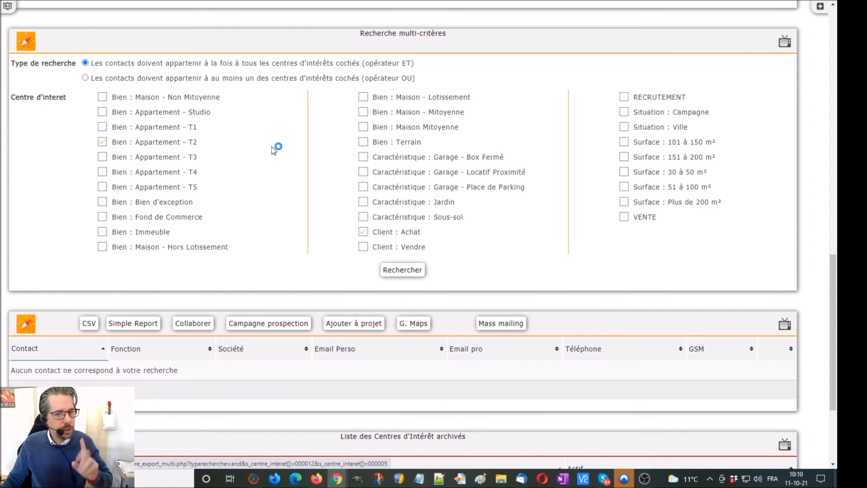
right_click(274, 121)
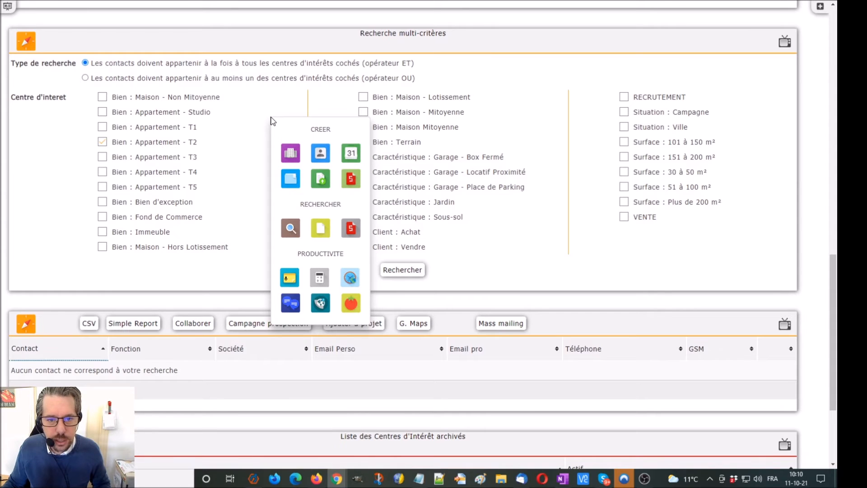
click(321, 153)
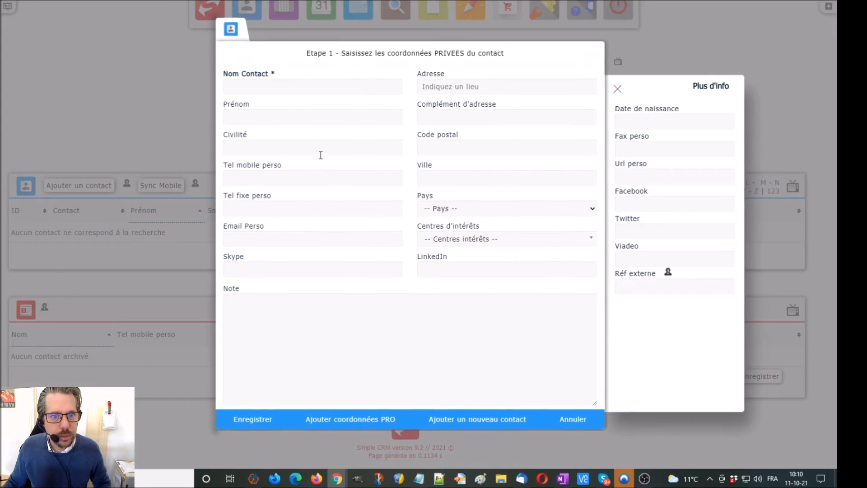
Enter the buyer's last name and personal mobile number
click(248, 92)
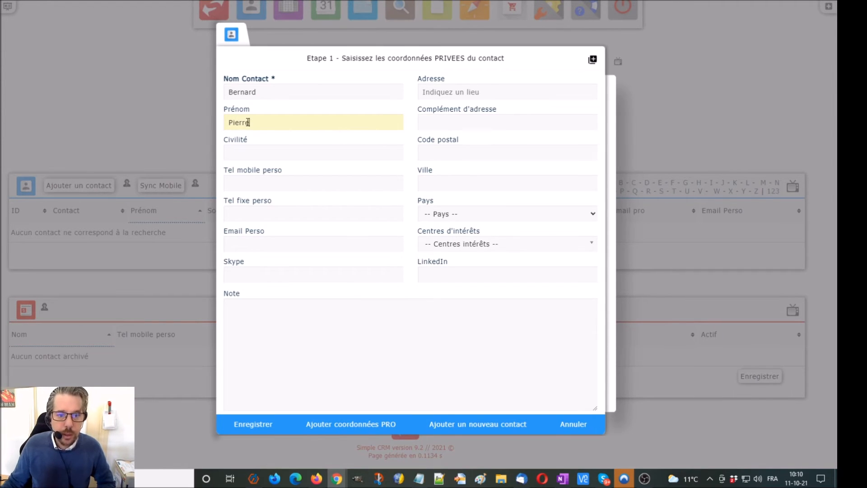
click(259, 183)
text(022222222)
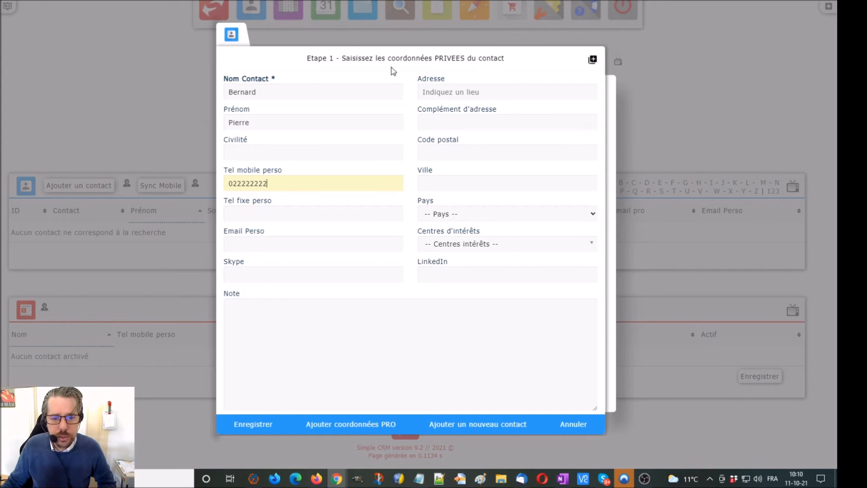
Tick interests Bien : Appartement - T2 and Client : Achat and save the contact as ID 6
click(483, 245)
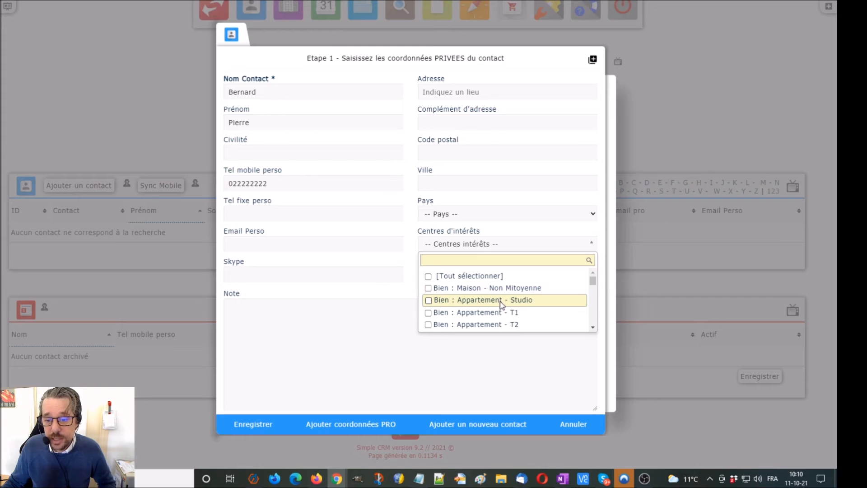
click(506, 323)
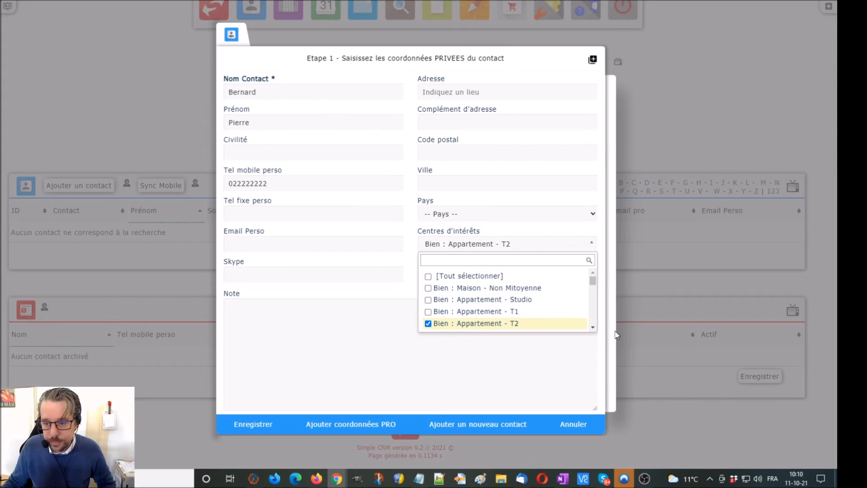
scroll(595, 328, down, 5)
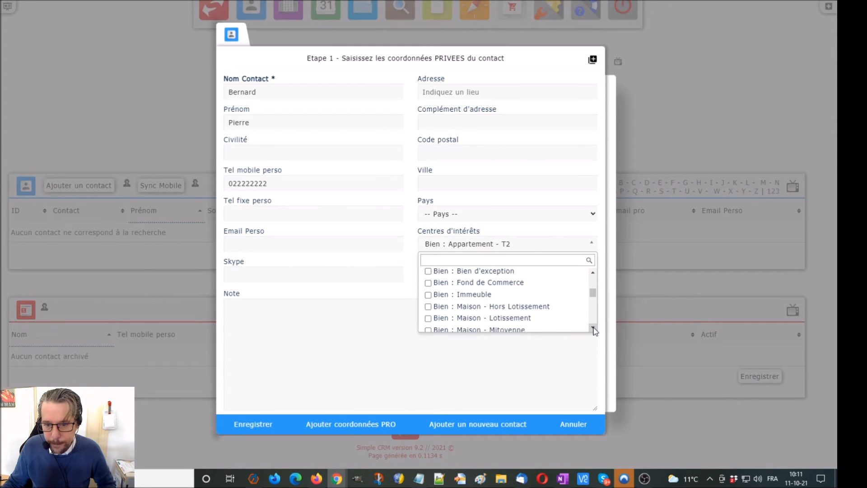
scroll(595, 331, down, 3)
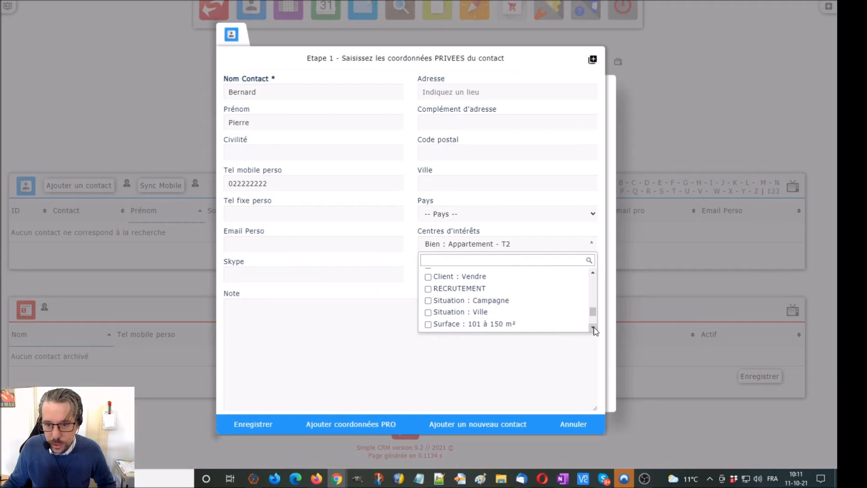
click(594, 274)
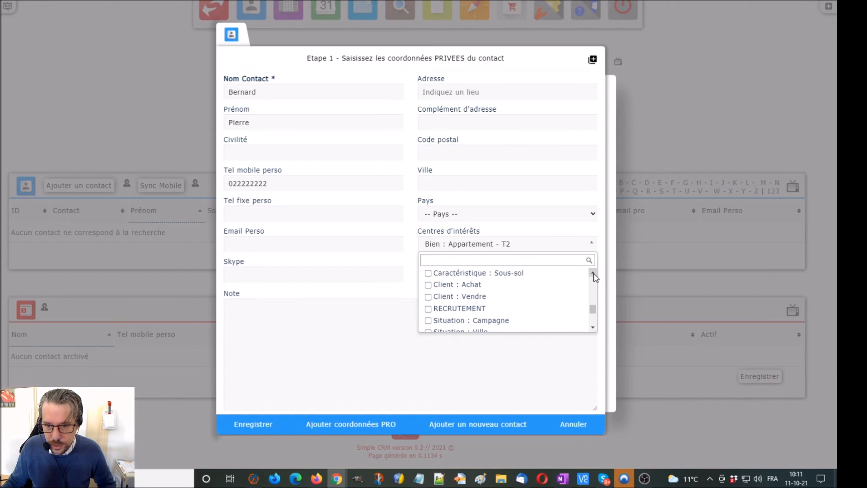
click(431, 286)
click(238, 433)
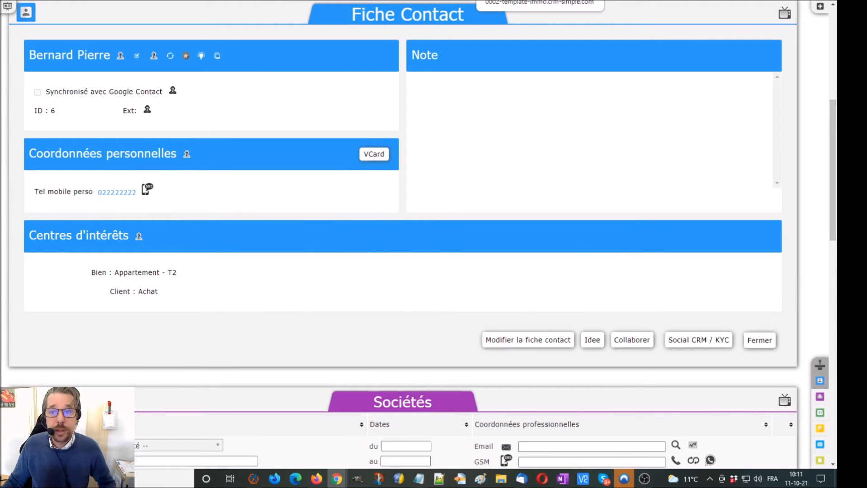
Go back to the CRM and open project 3, the T2 apartment sale
click(511, 0)
scroll(518, 142, up, 16)
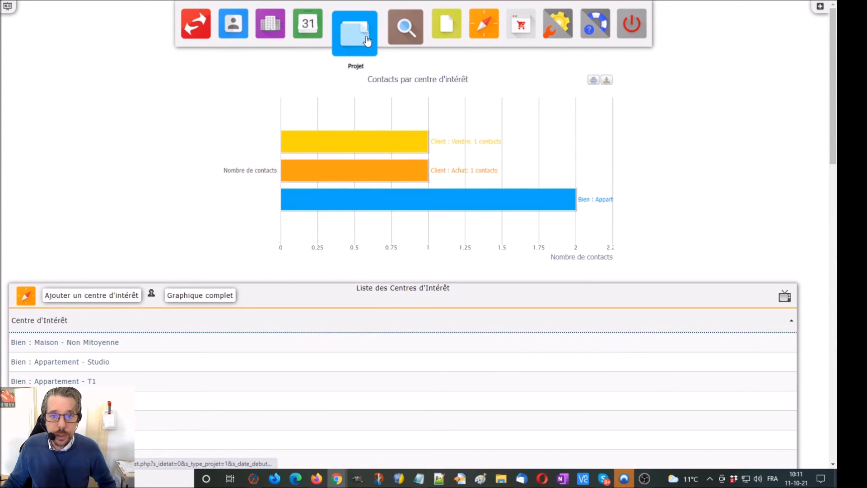
click(367, 40)
scroll(186, 143, down, 5)
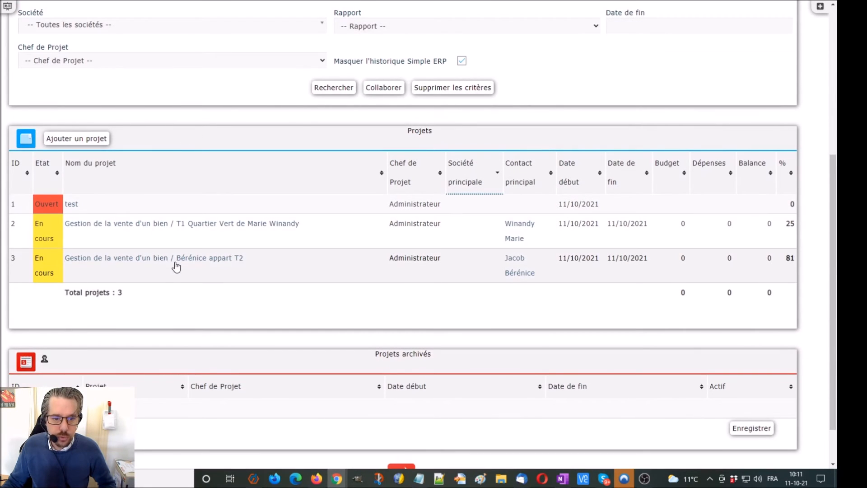
click(175, 261)
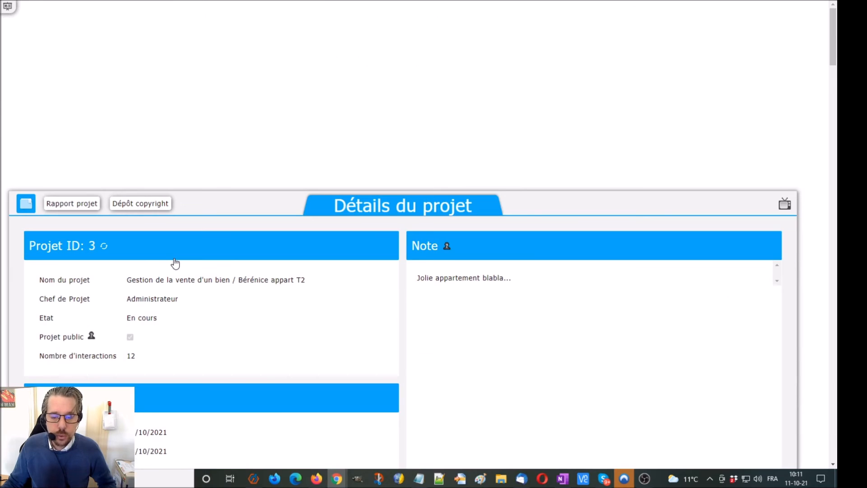
Set interaction 006 to Terminé and open the 007 à 013 interaction
scroll(176, 263, down, 10)
scroll(176, 263, down, 15)
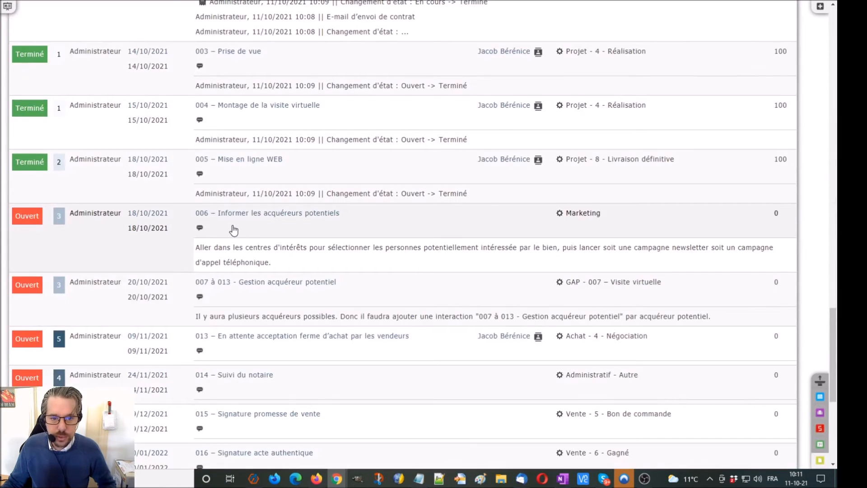
click(21, 220)
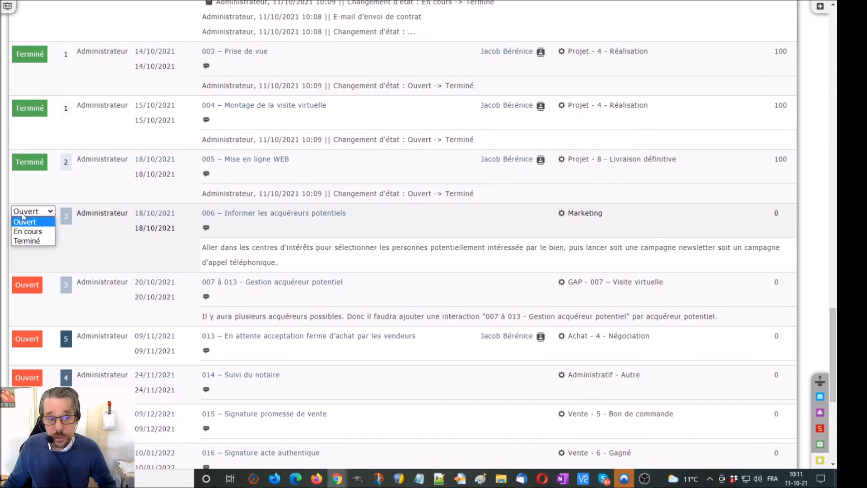
click(25, 241)
scroll(551, 237, down, 3)
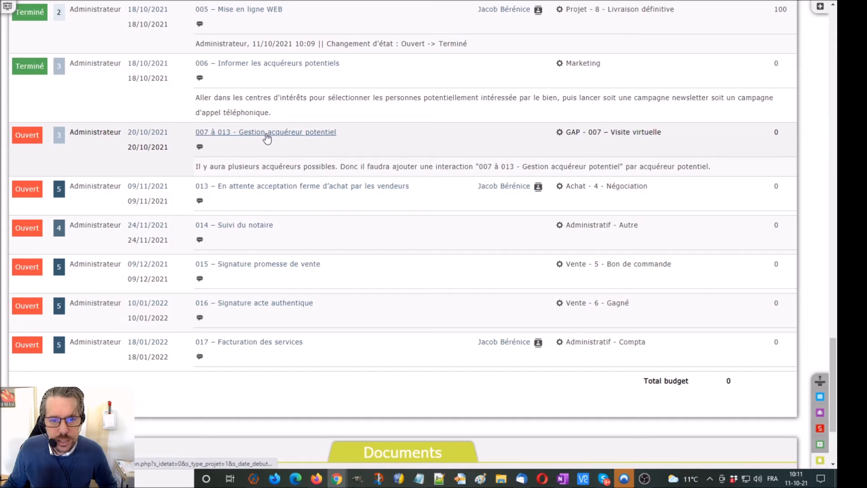
click(266, 134)
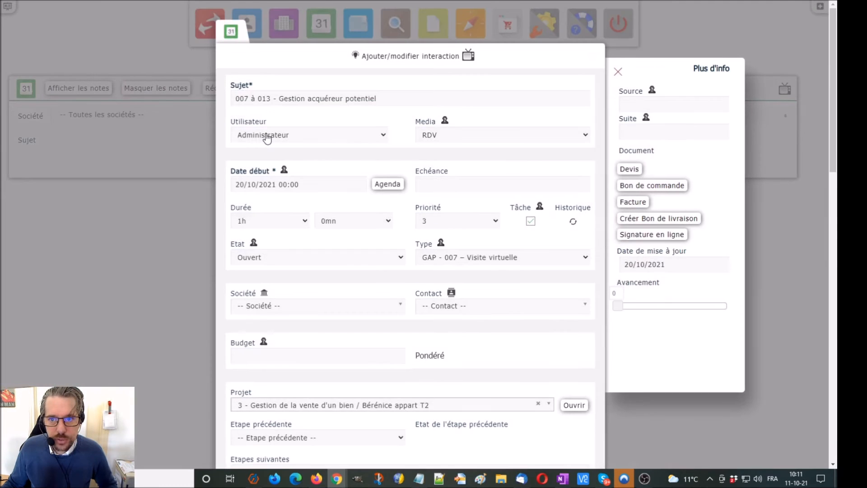
Link the new buyer contact to interaction 007 à 013, set Etat to En cours, and save
click(757, 293)
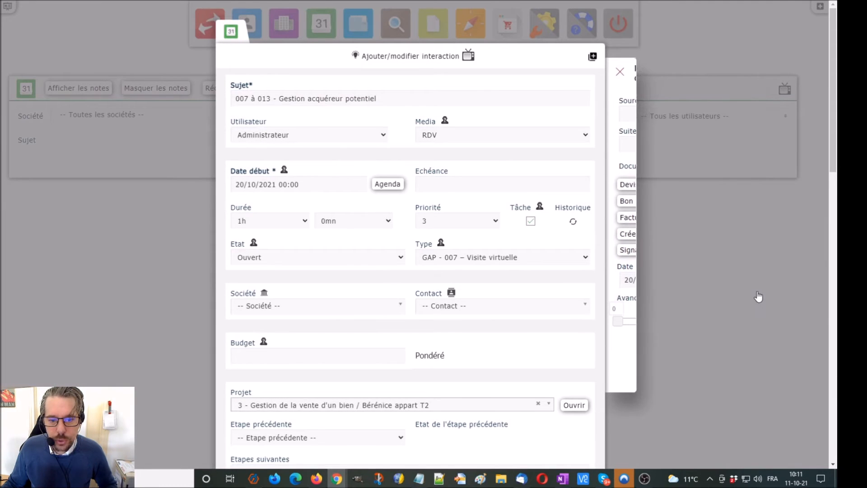
click(455, 308)
text(ber)
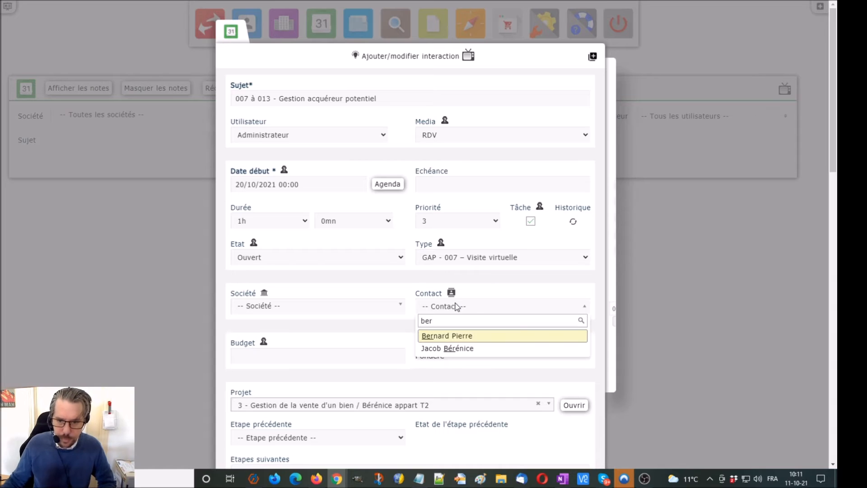
click(475, 338)
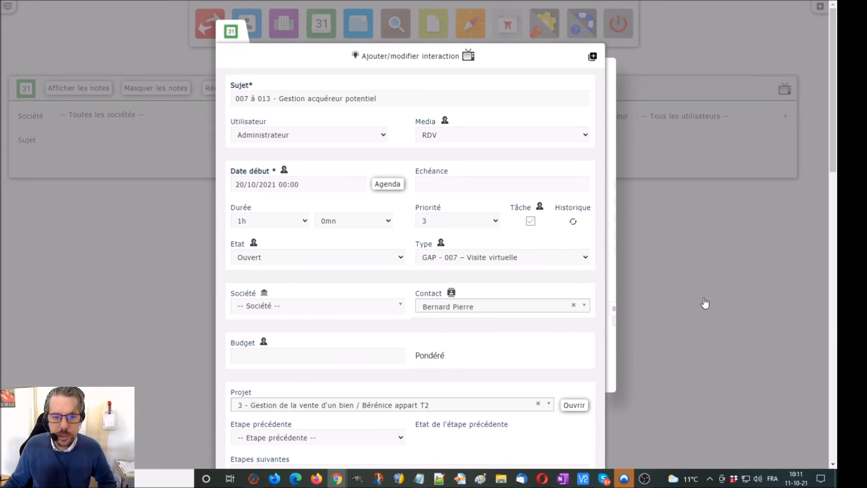
click(343, 258)
click(323, 279)
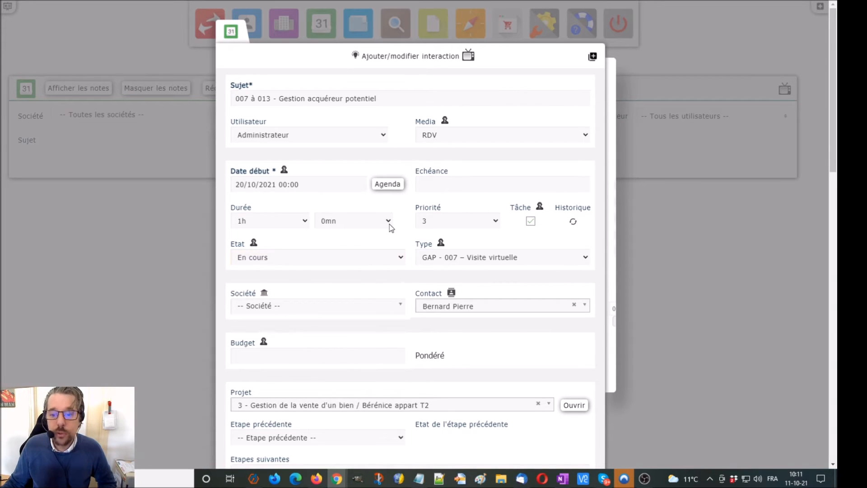
scroll(763, 273, down, 4)
scroll(763, 274, down, 5)
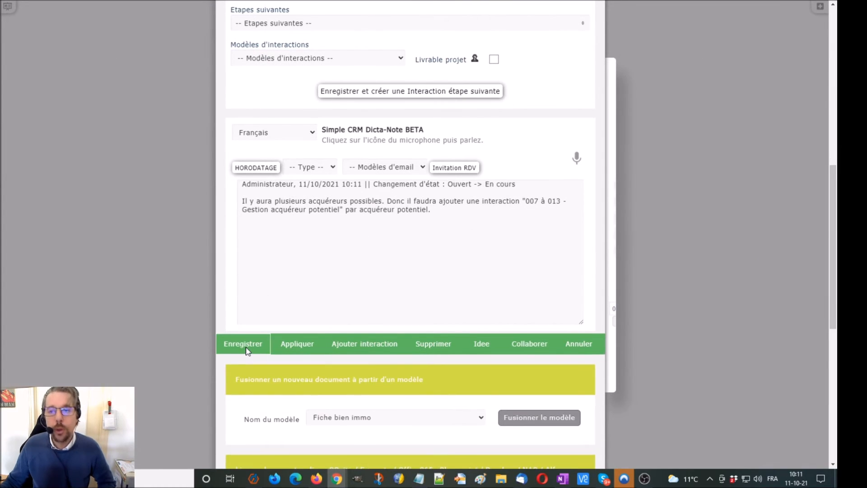
click(251, 348)
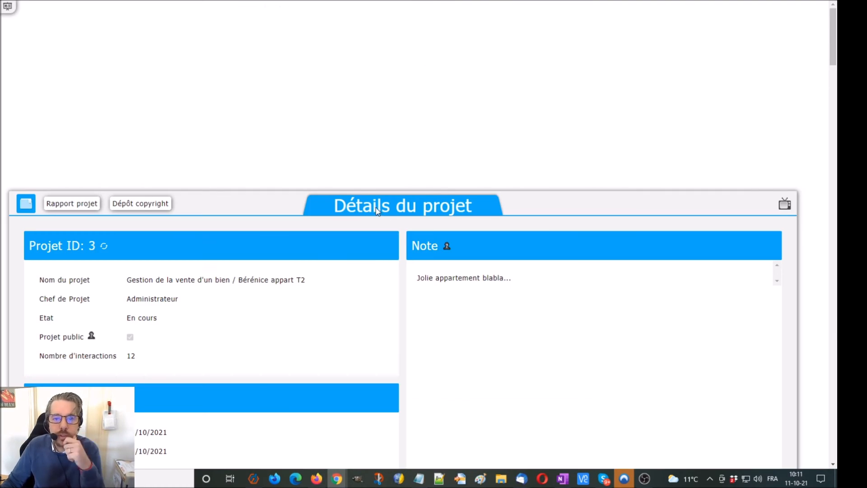
Merge the Fiche bien immo template from interaction 007 à 013 and open the generated .docx
scroll(380, 214, down, 15)
scroll(380, 215, down, 1)
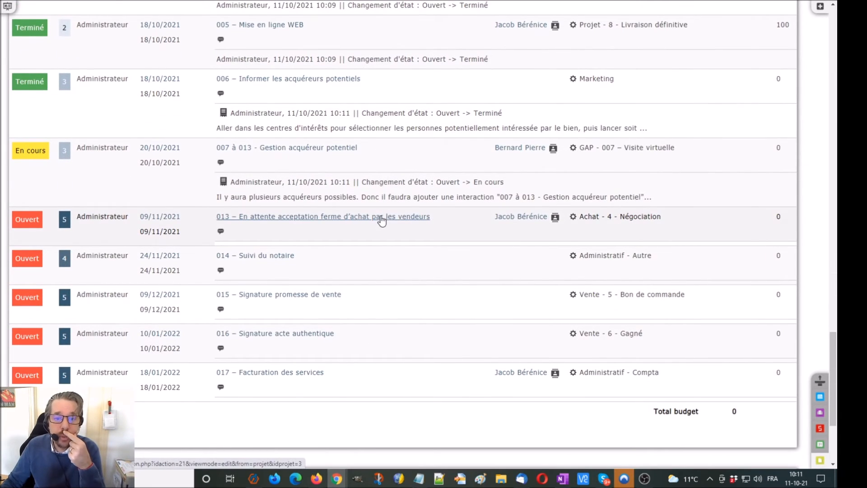
click(322, 149)
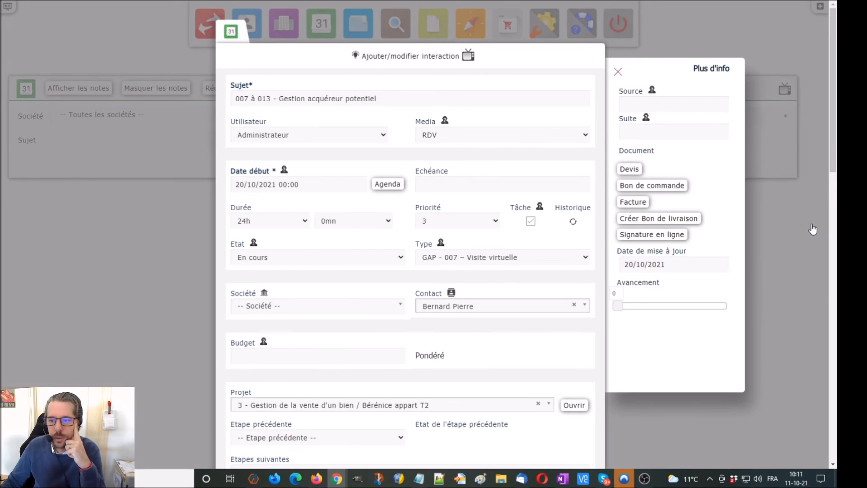
scroll(813, 229, down, 15)
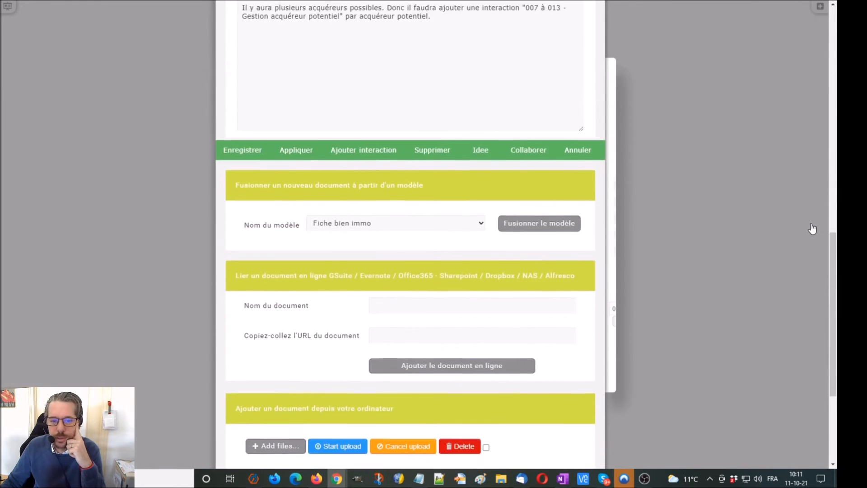
click(543, 217)
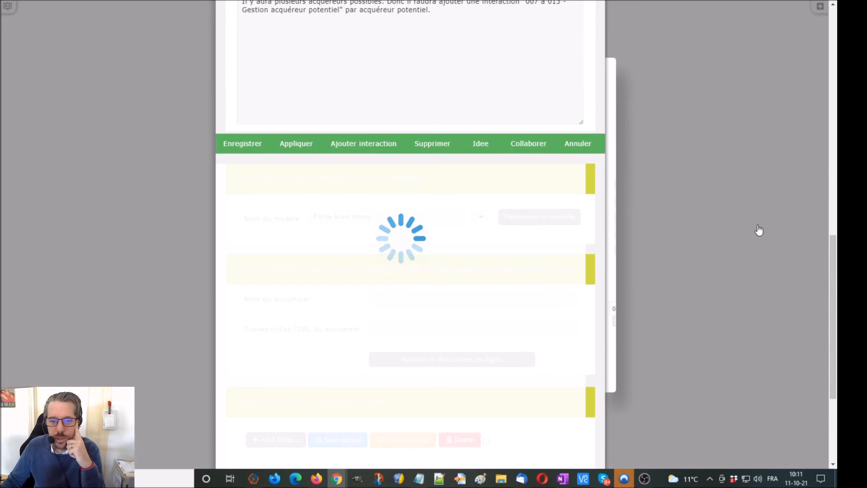
scroll(759, 232, down, 4)
click(274, 323)
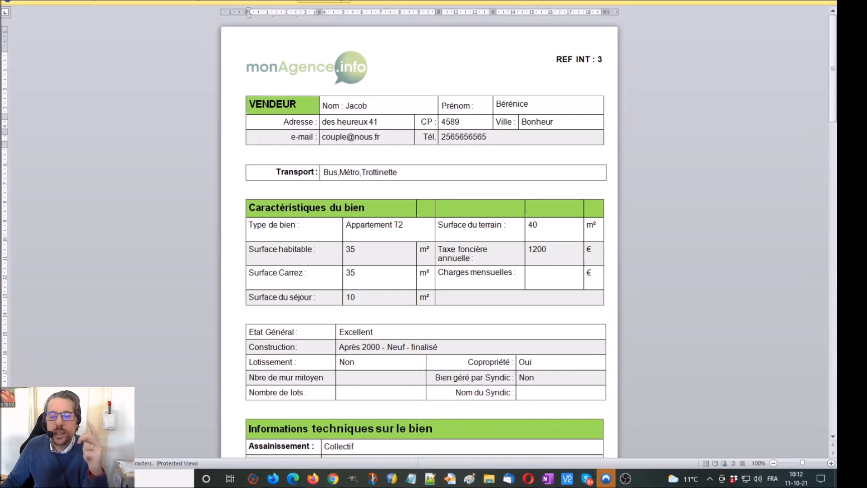
Dismiss the Office activation prompt, review the property sheet in Word, then return to the CRM form
click(520, 316)
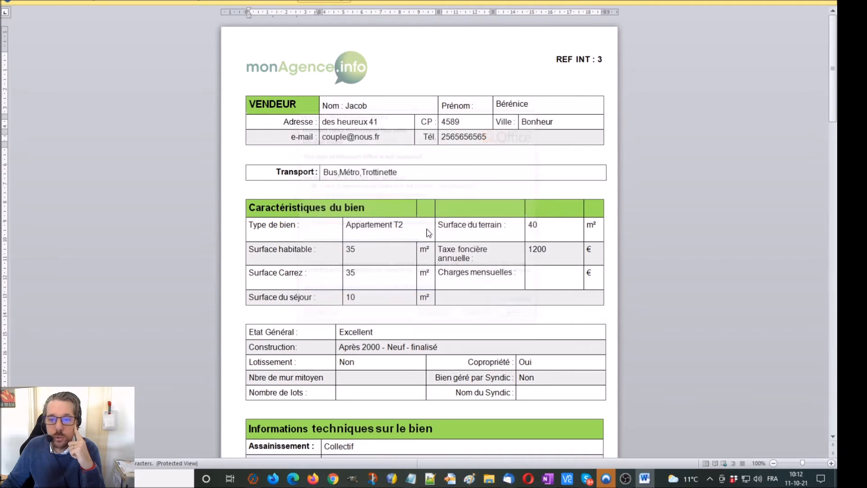
scroll(449, 234, down, 5)
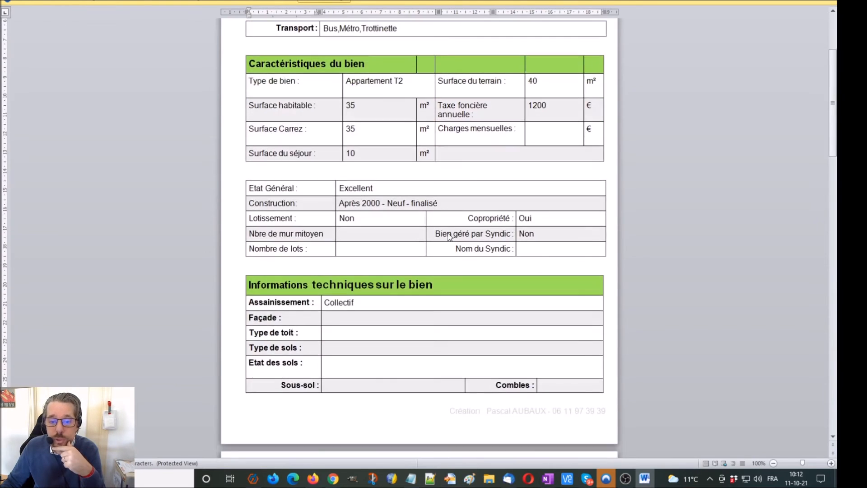
scroll(447, 235, down, 3)
scroll(395, 235, down, 8)
scroll(397, 237, down, 20)
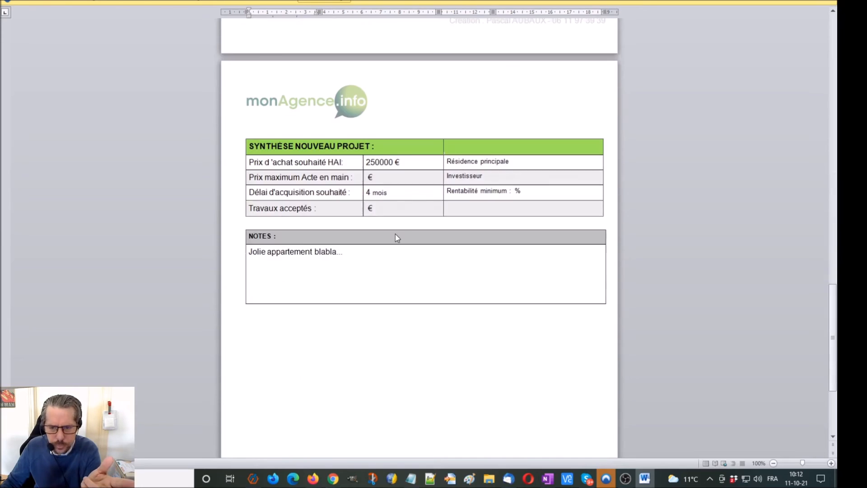
scroll(397, 239, up, 20)
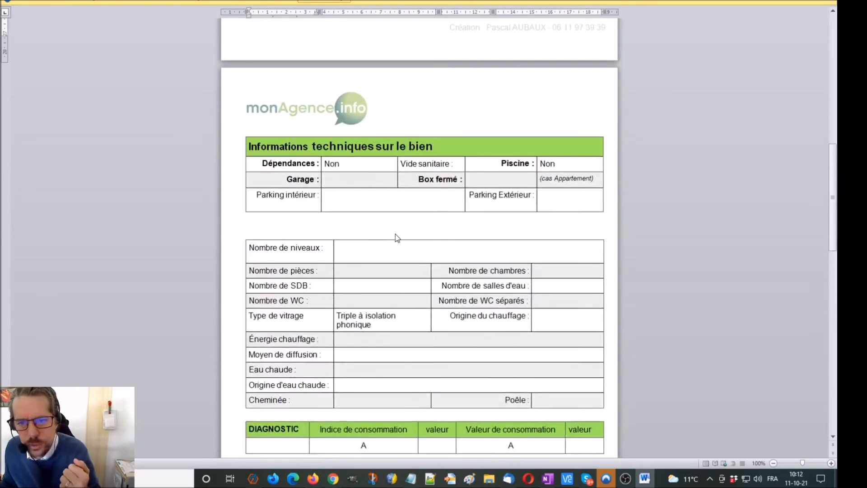
scroll(398, 238, up, 4)
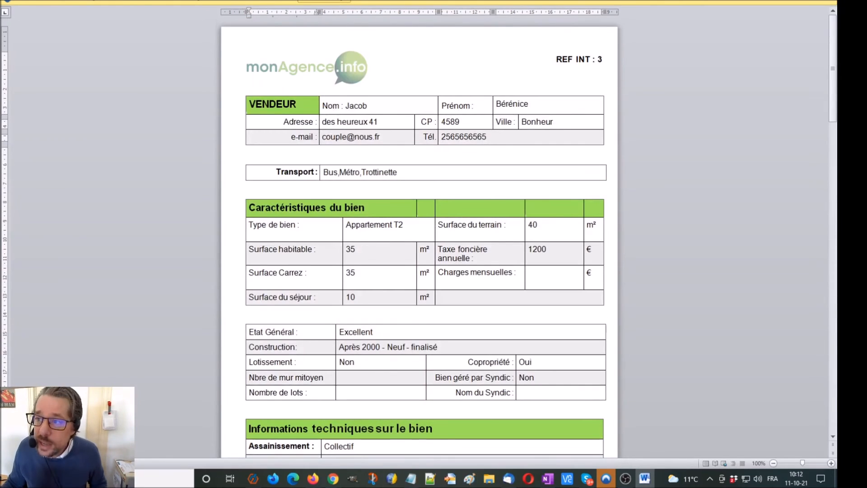
key(alt+Tab)
scroll(696, 186, down, 6)
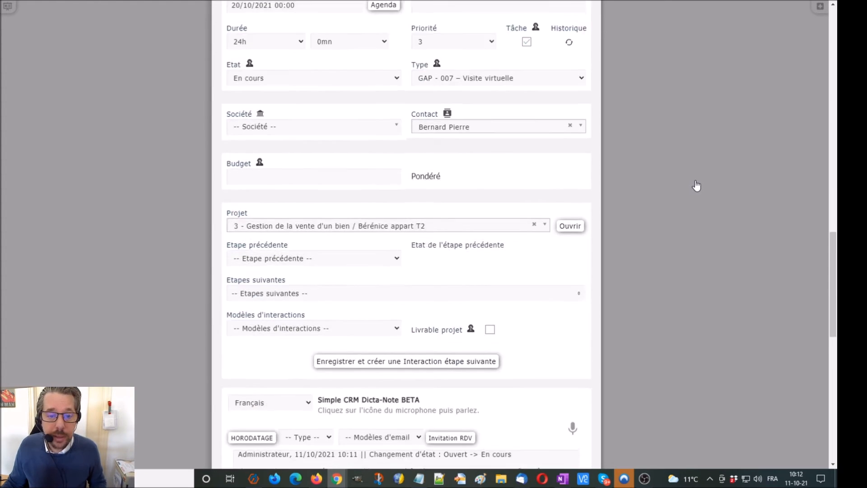
Save the 007 à 013 interaction and return to project 3
scroll(696, 185, down, 4)
click(227, 298)
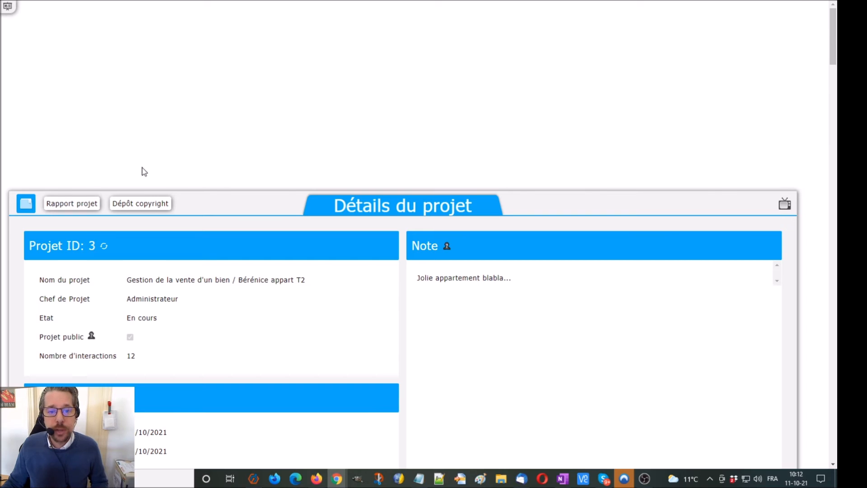
scroll(251, 185, down, 15)
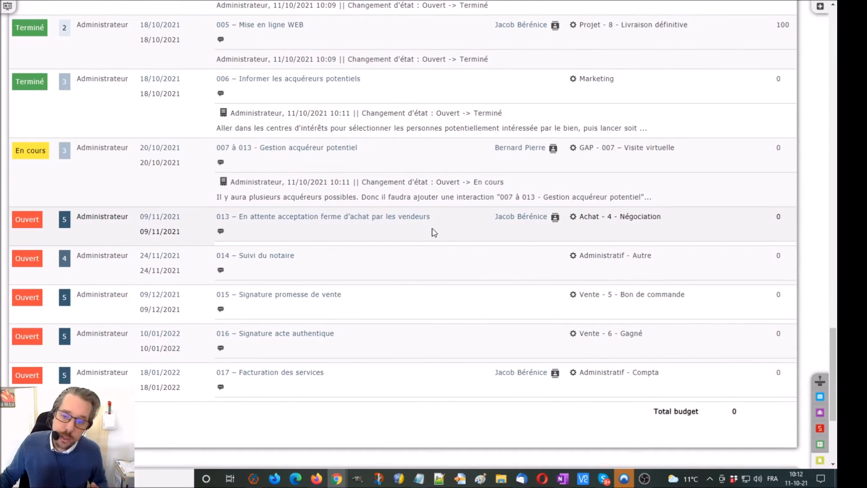
Start a new contact with Créer contact and enter its last and first names
right_click(437, 158)
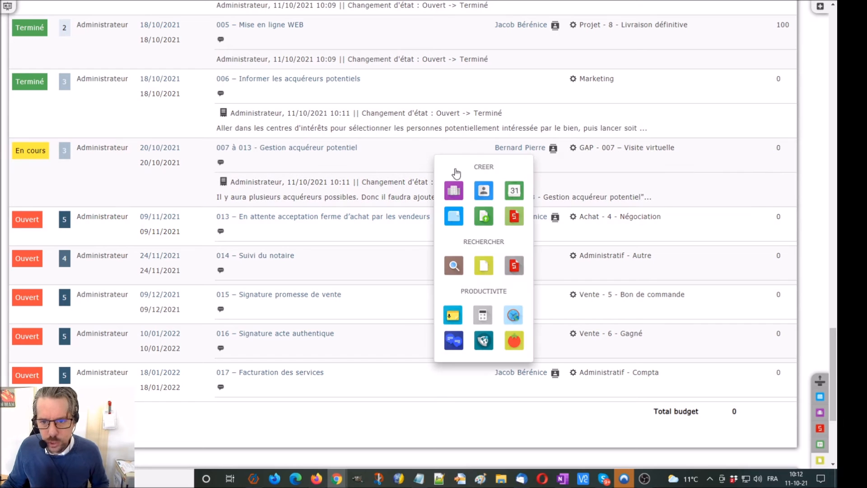
click(483, 191)
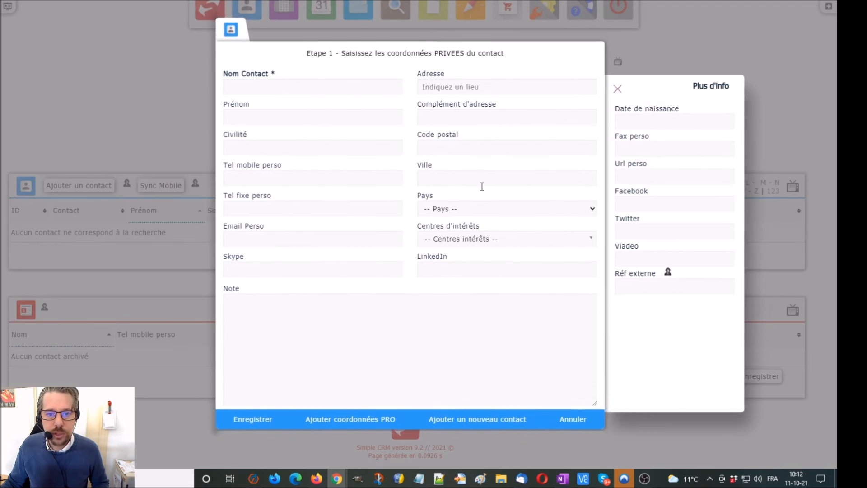
click(267, 92)
text(Dumoulin)
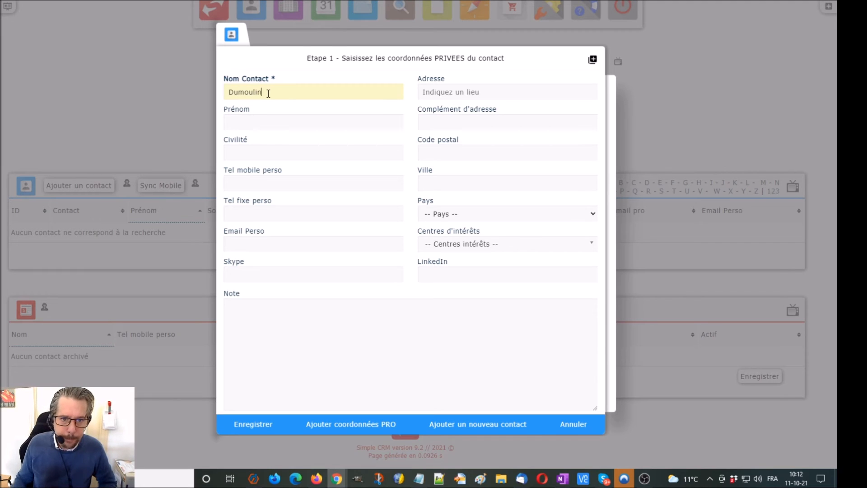
click(267, 118)
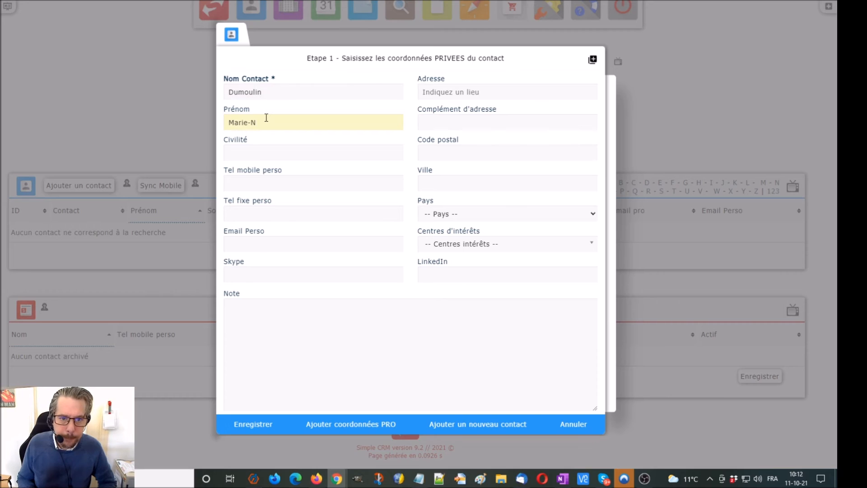
Tag the contact with Bien : Appartement - T2 and Client : Achat, then save it
click(448, 246)
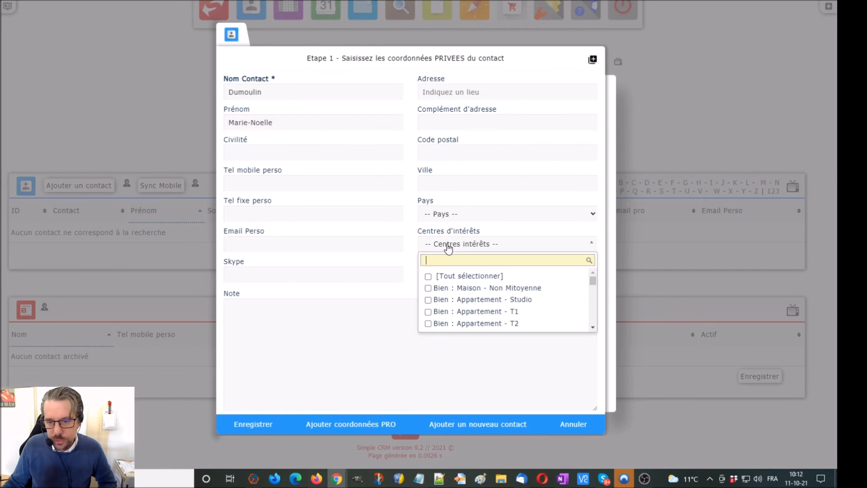
click(494, 324)
click(485, 257)
text(cli)
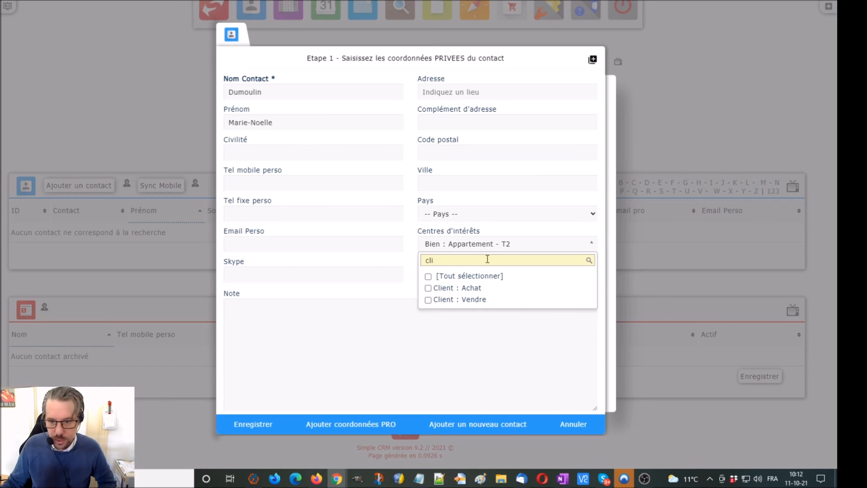
click(484, 287)
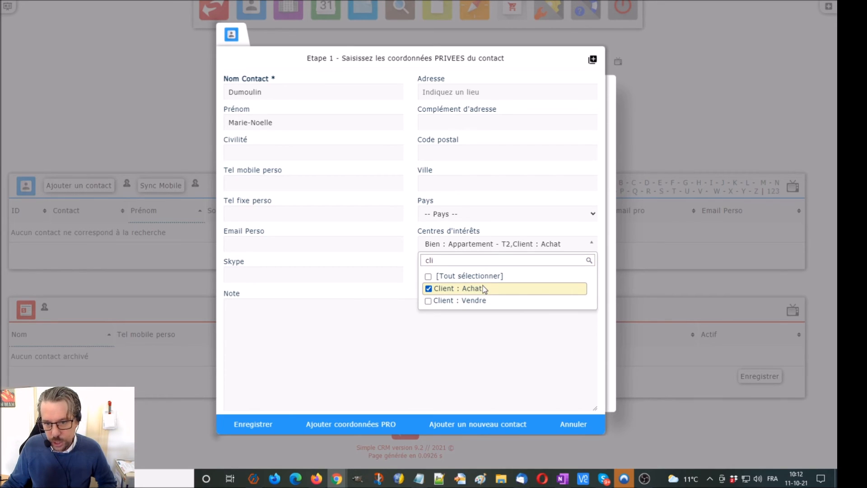
click(253, 425)
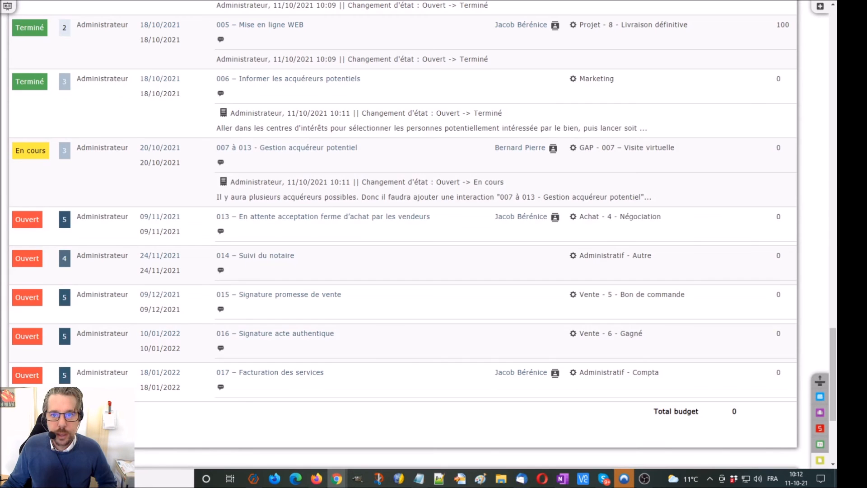
Check row 007's GAP type without changing it, then bring up the Raccourcis Simple CRM panel
scroll(627, 136, up, 15)
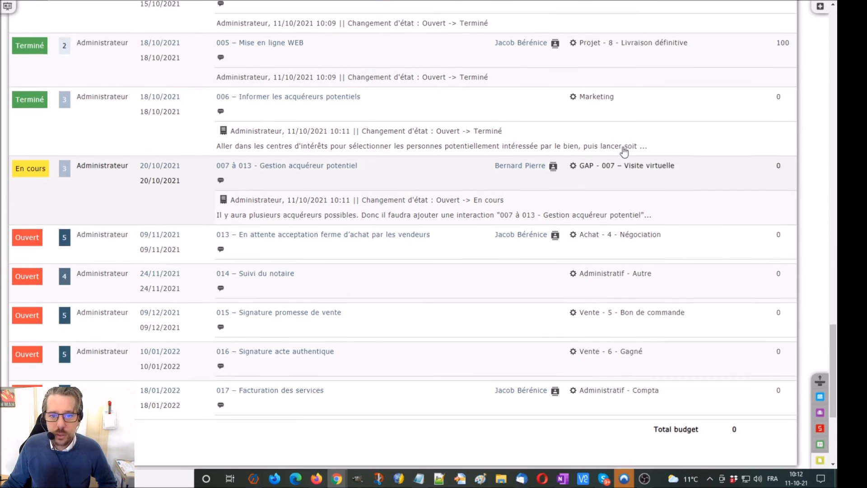
scroll(623, 151, down, 15)
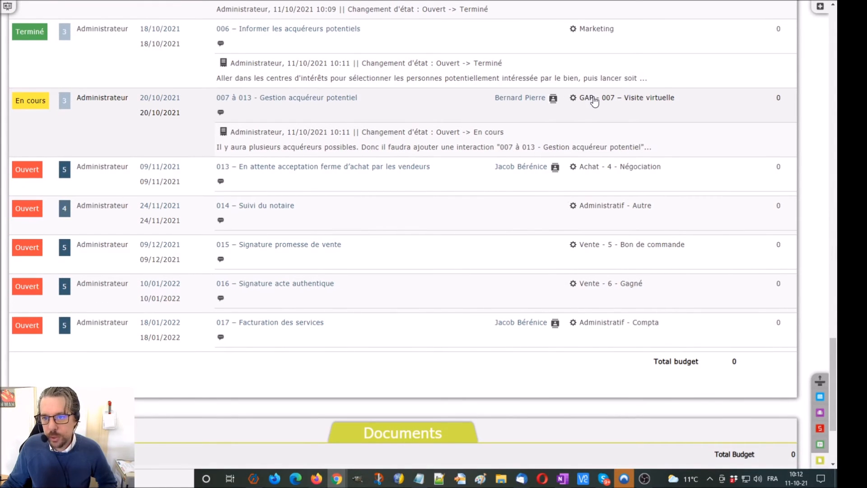
click(595, 100)
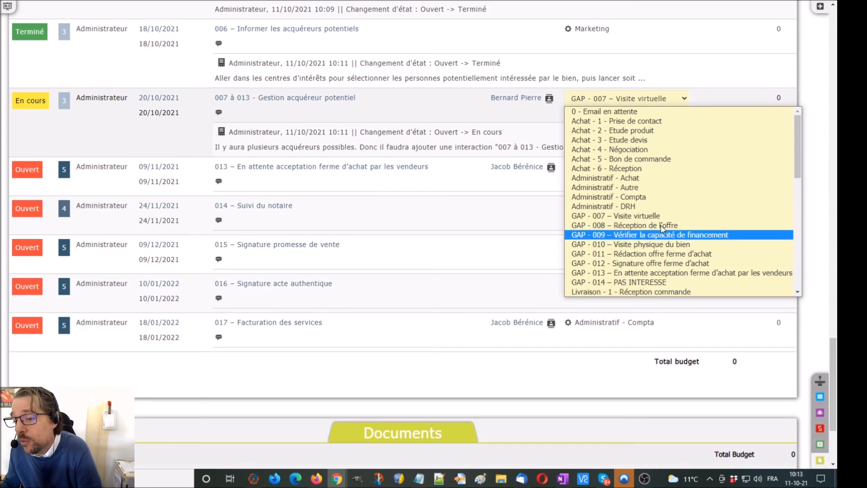
click(481, 120)
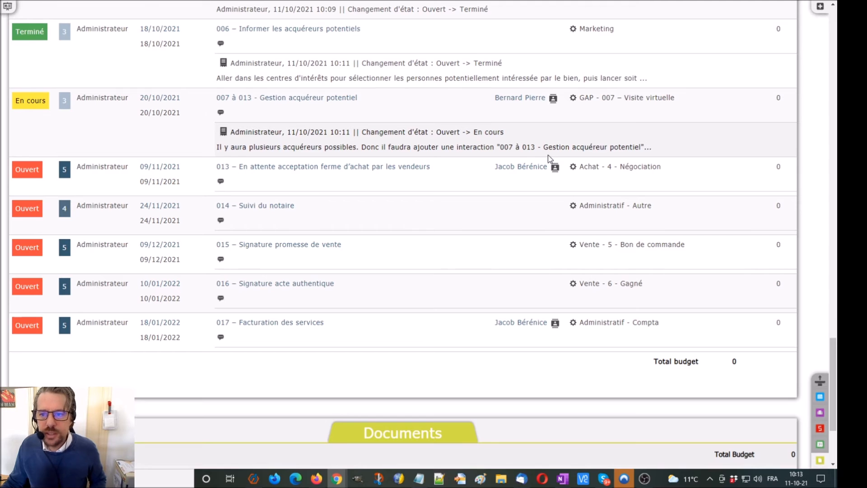
click(821, 6)
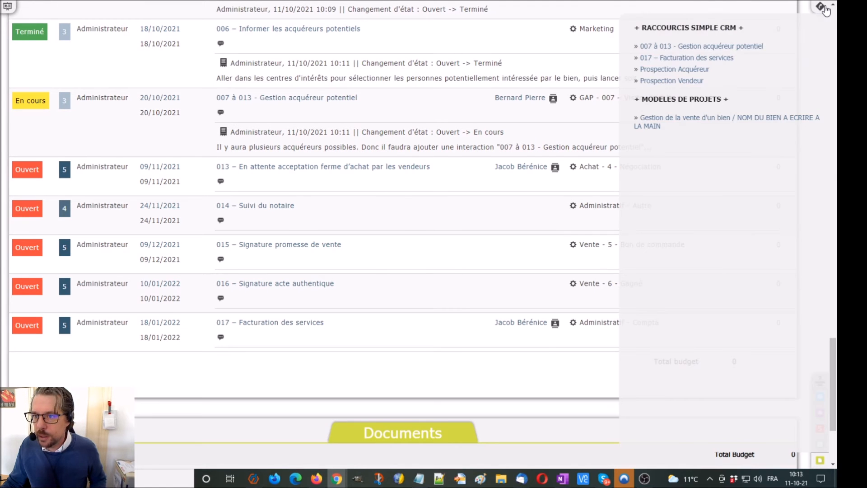
From the 007 à 013 shortcut, create an interaction for the new buyer, En cours, and save it
click(703, 47)
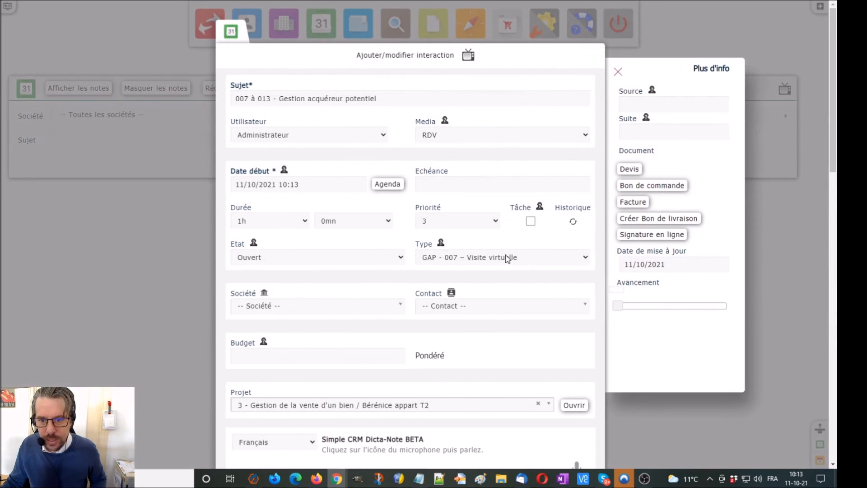
click(455, 306)
text(dumou)
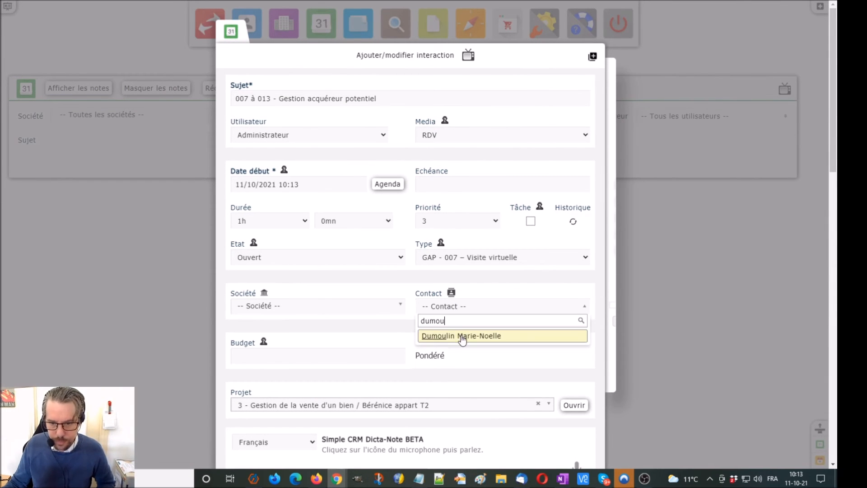
click(462, 340)
click(291, 257)
click(290, 278)
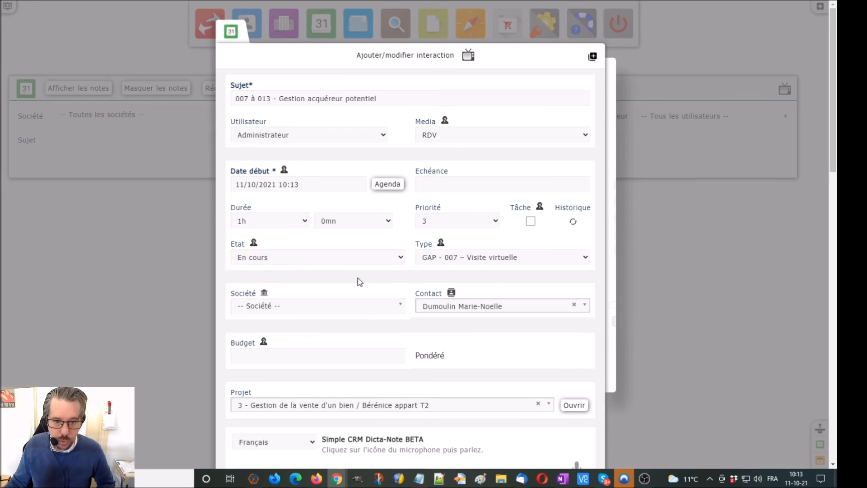
scroll(742, 269, down, 5)
click(241, 404)
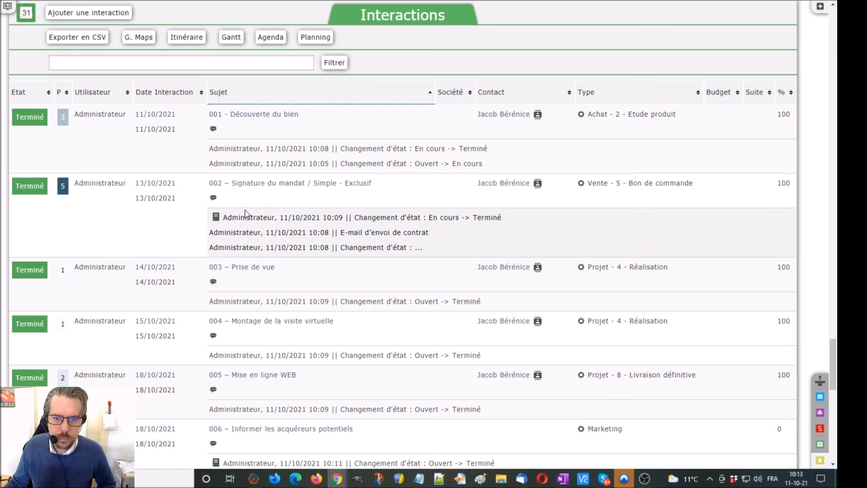
Change the new interaction's type to GAP - 014 – PAS INTERESSE
scroll(247, 211, down, 15)
scroll(248, 213, up, 7)
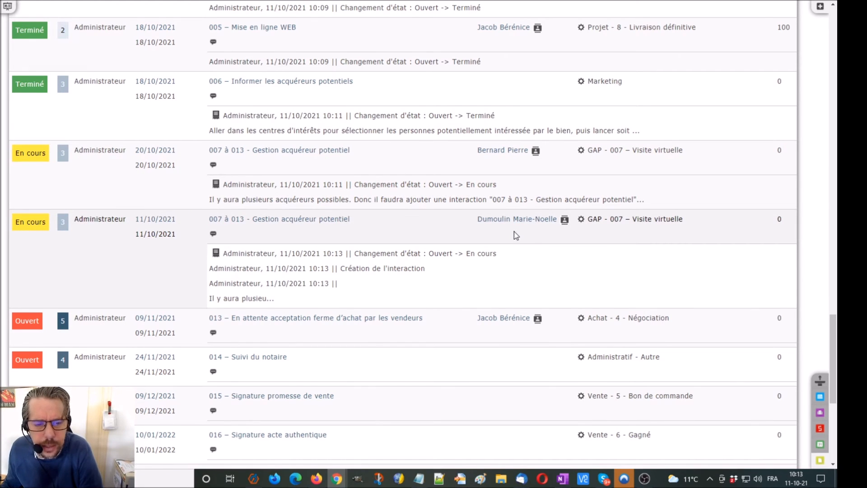
click(589, 224)
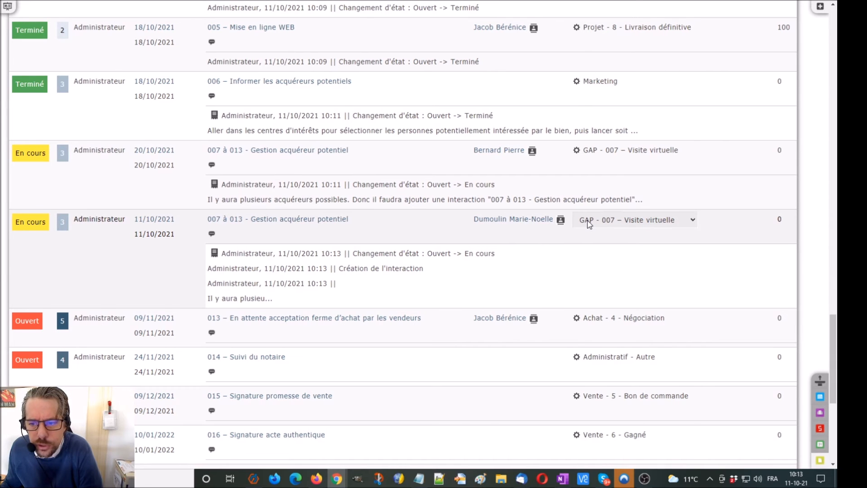
click(587, 220)
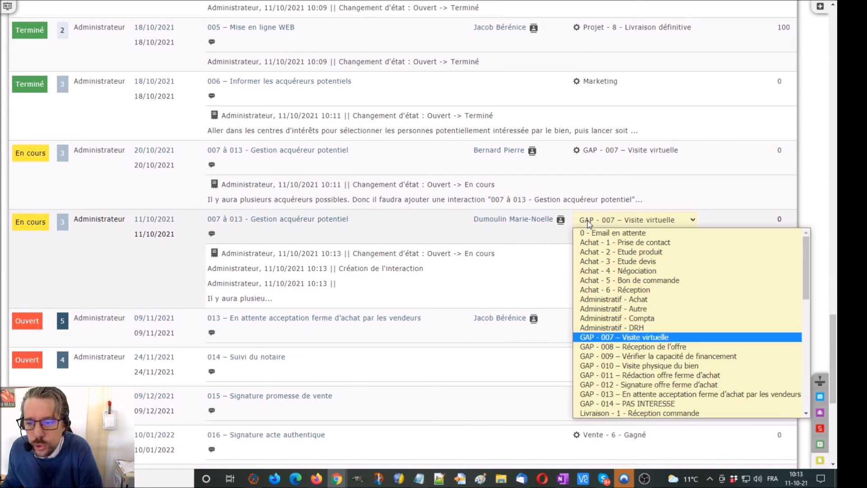
click(668, 403)
Set that interaction's state to Terminé
click(45, 220)
click(45, 220)
click(45, 246)
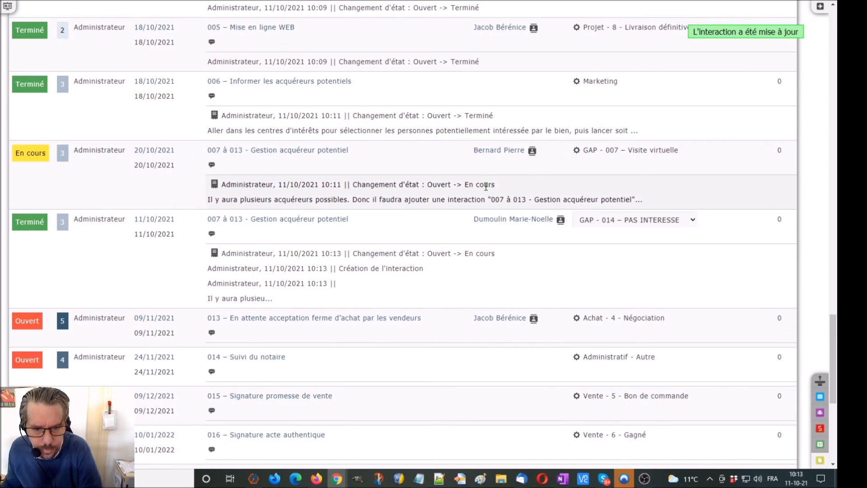
scroll(480, 182, down, 1)
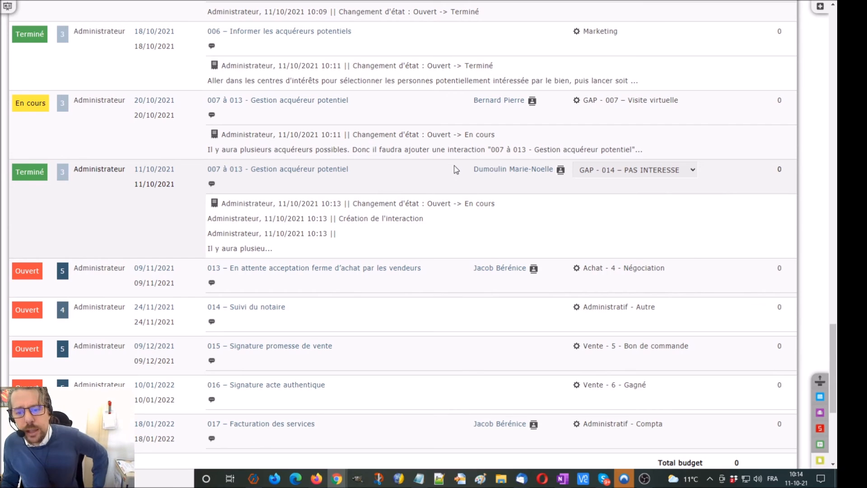
Set interaction 013 to En cours, give it a 220000 budget, and save it
click(19, 272)
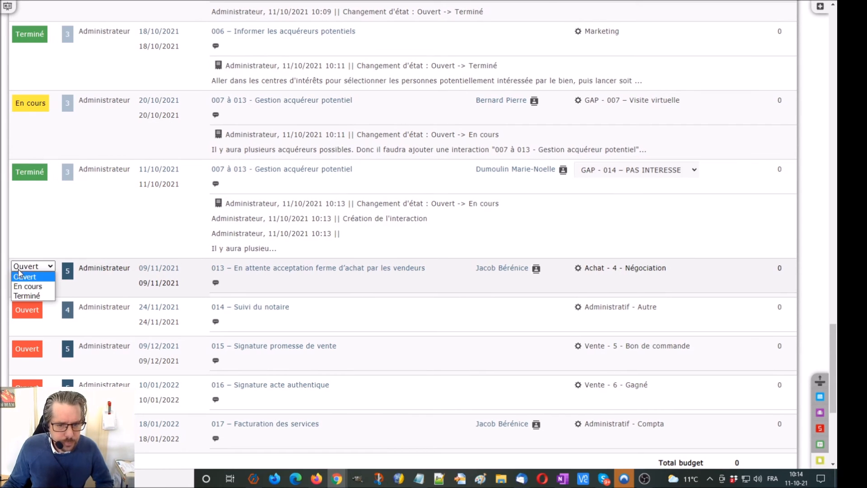
click(26, 286)
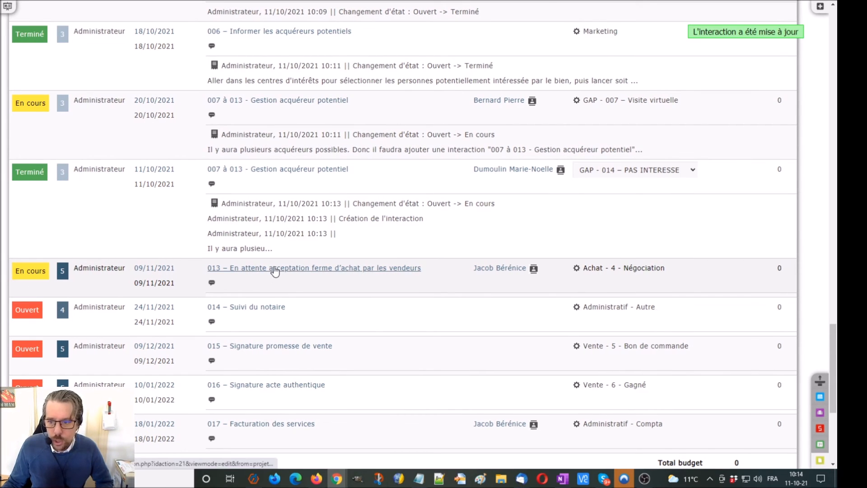
click(274, 268)
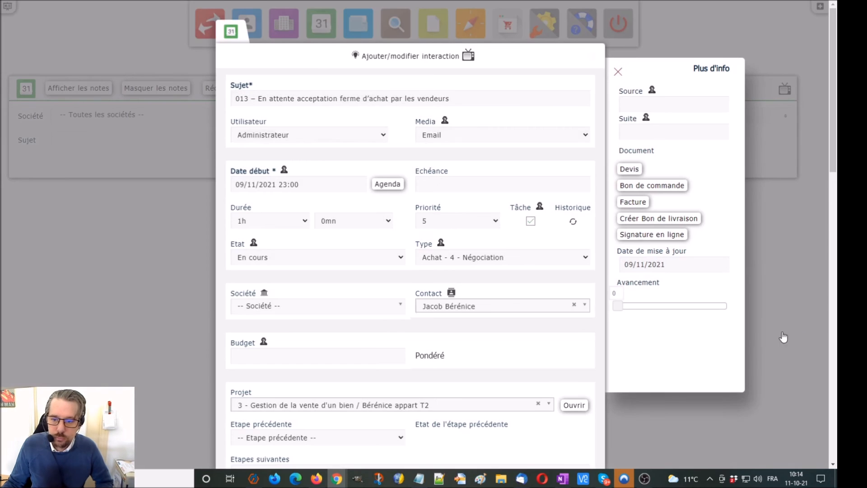
scroll(786, 337, down, 9)
scroll(799, 336, up, 5)
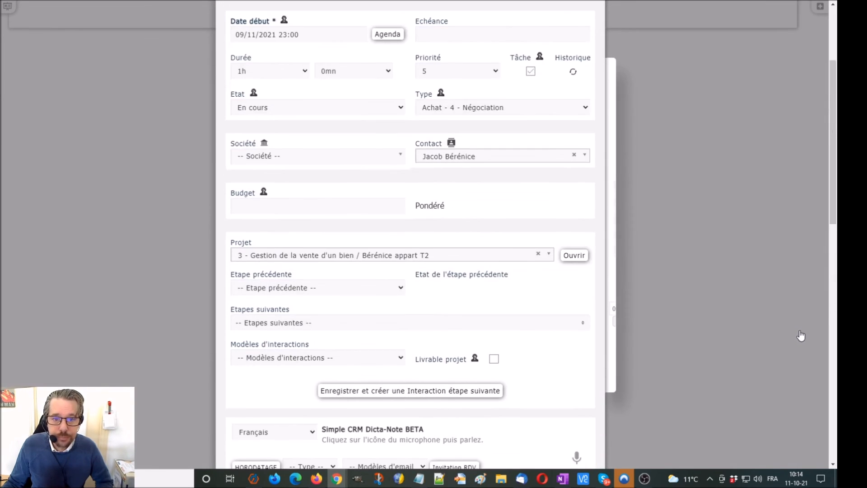
scroll(797, 337, up, 1)
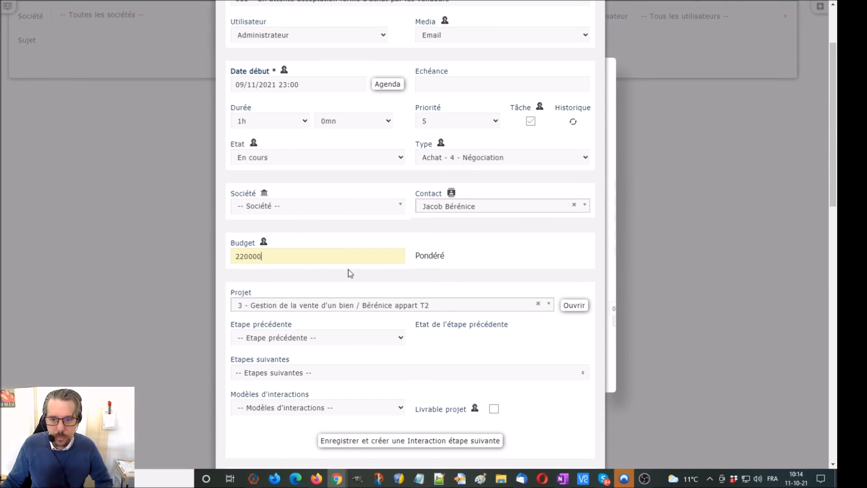
scroll(674, 237, down, 7)
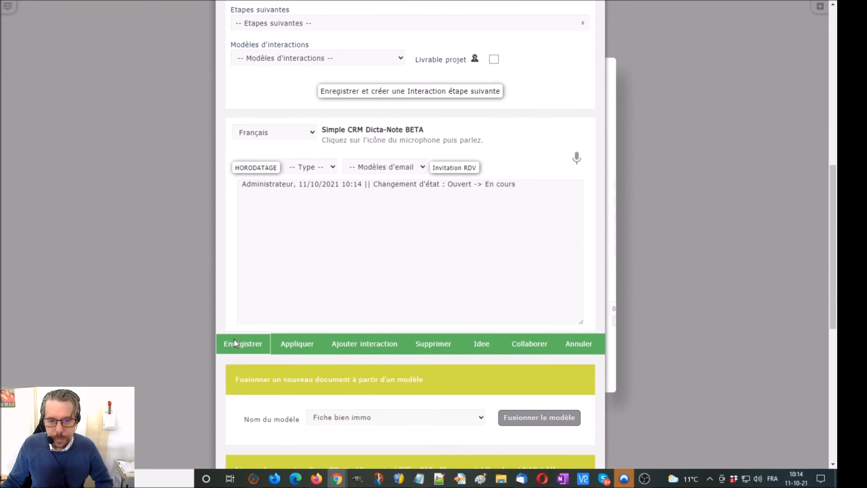
click(235, 344)
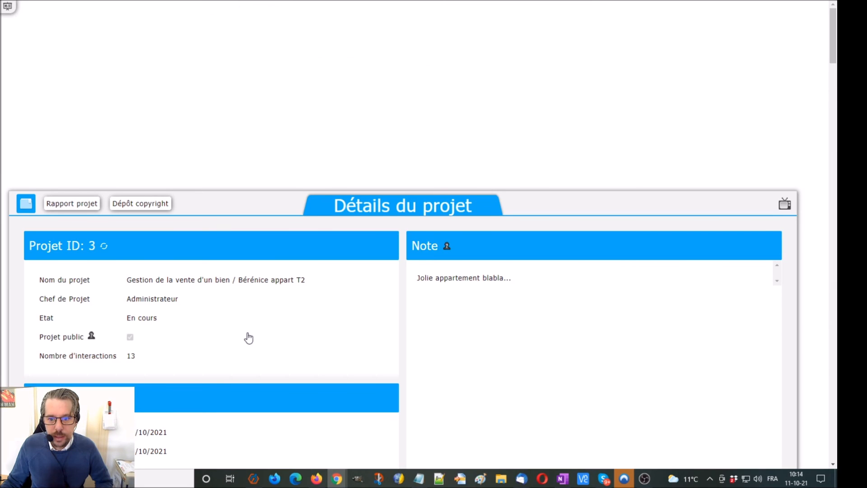
Set the status of interactions 013 and 014 to Terminé
scroll(468, 331, down, 9)
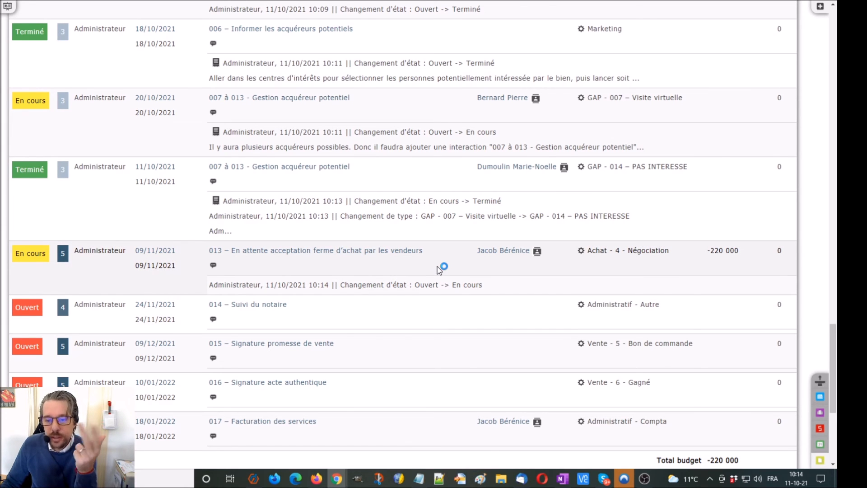
click(40, 254)
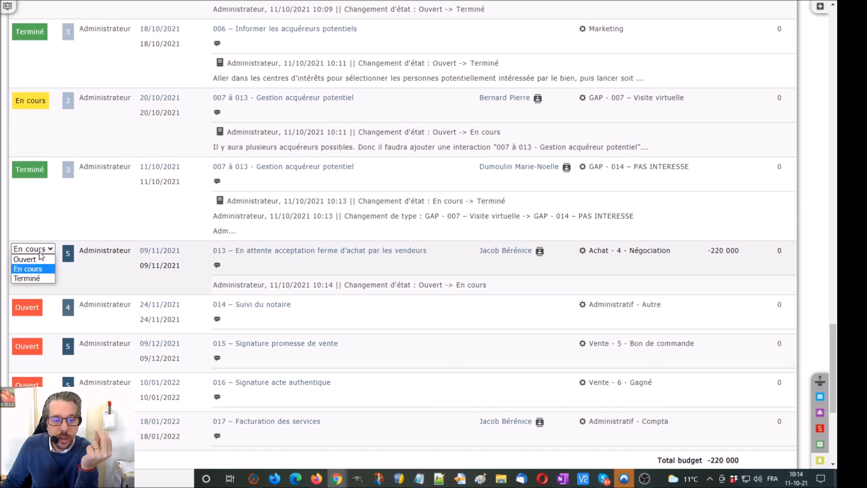
click(34, 279)
click(29, 308)
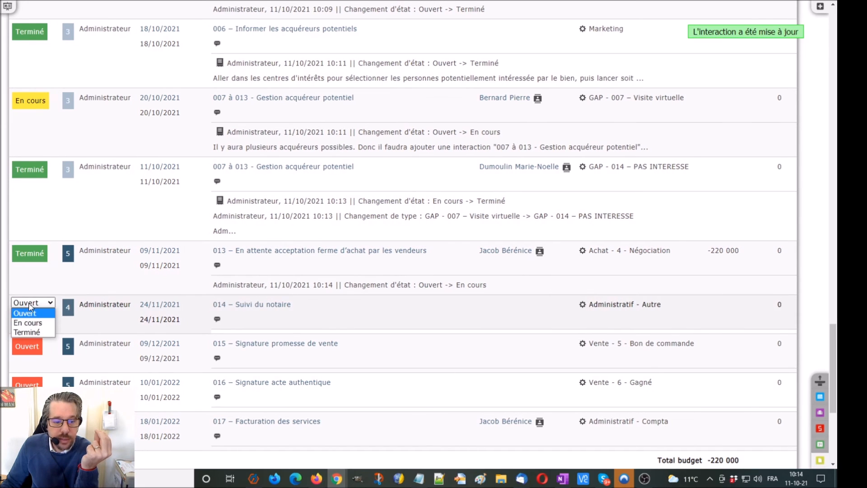
click(27, 336)
Set the status of interactions 015 and 016 to Terminé
click(34, 346)
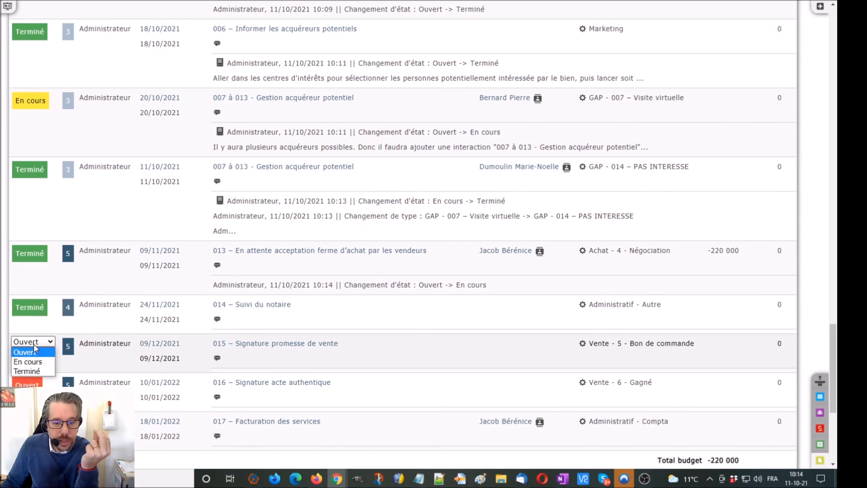
click(27, 371)
click(27, 384)
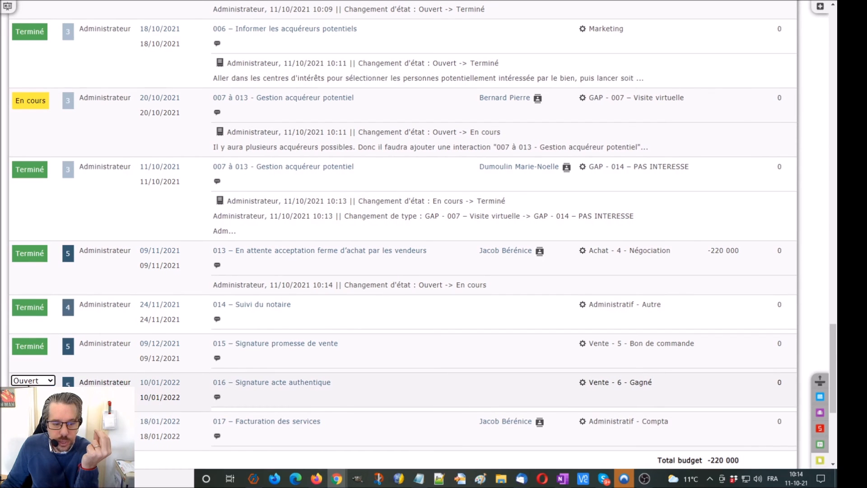
click(27, 409)
scroll(384, 328, down, 3)
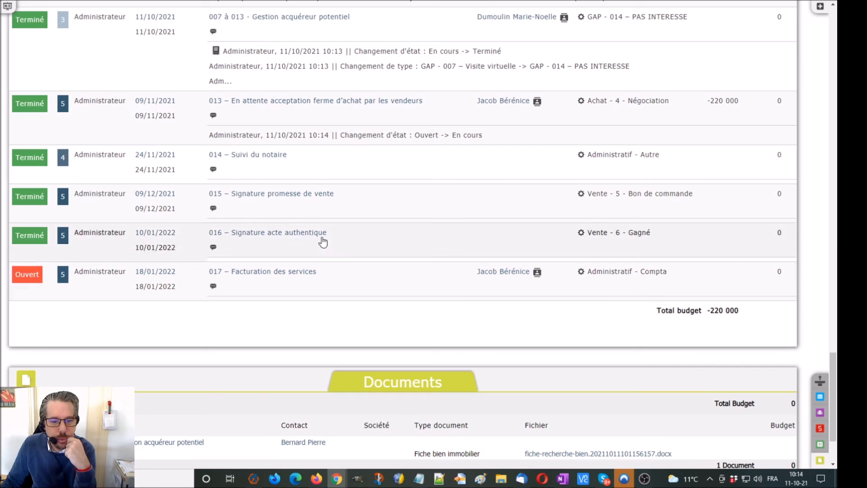
scroll(307, 316, down, 2)
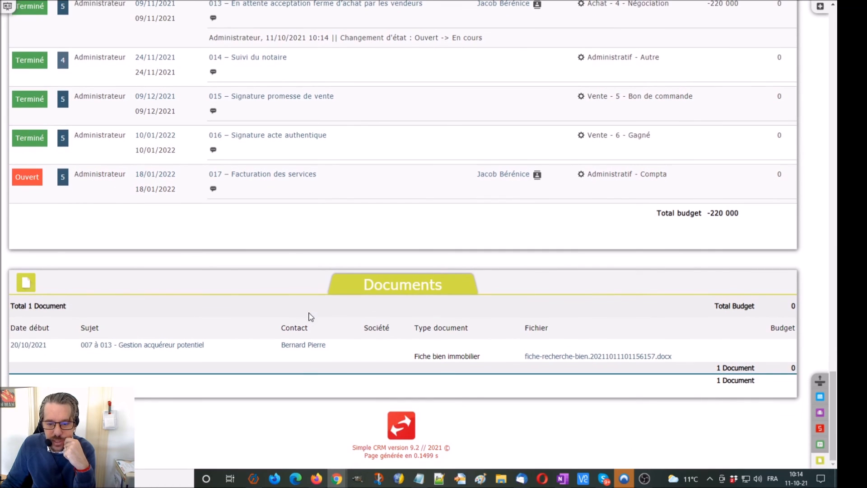
scroll(311, 316, up, 20)
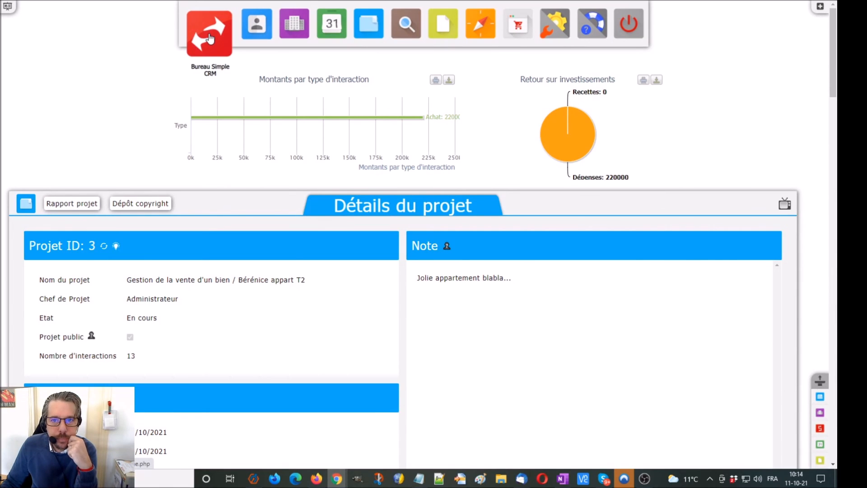
Browse the interactions dashboard and the Centres d'intérêt query, then go to the contacts page
click(210, 39)
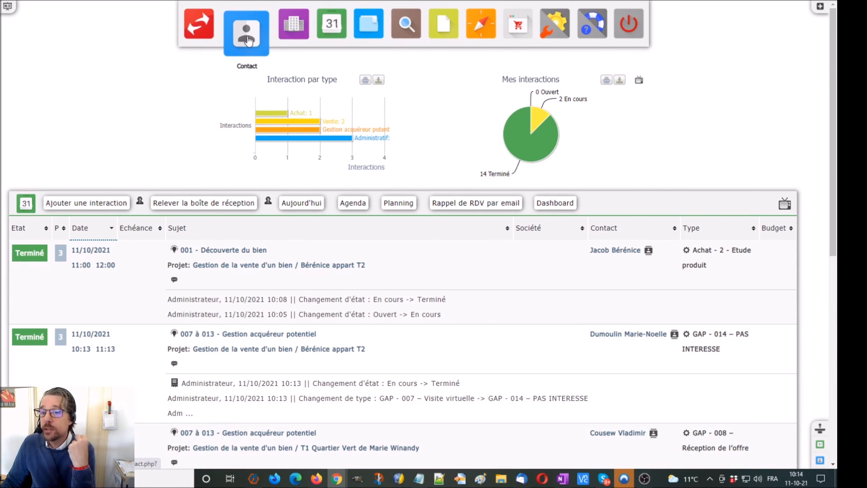
click(479, 43)
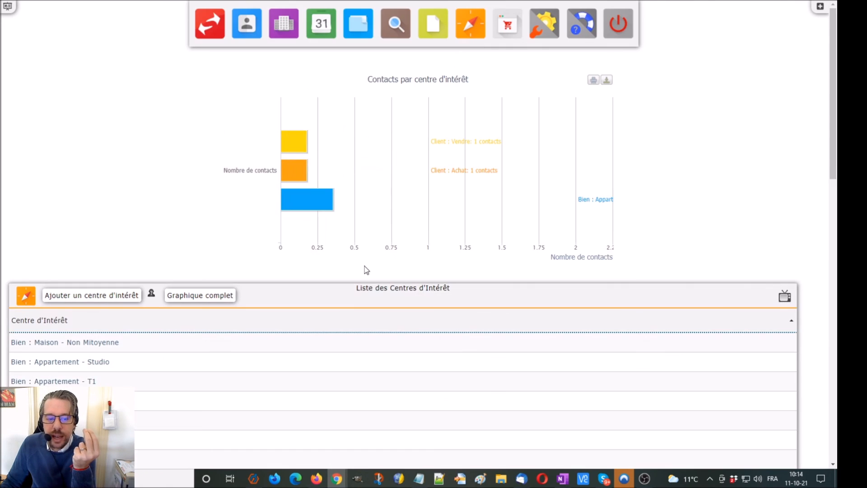
scroll(365, 266, down, 10)
scroll(365, 266, down, 3)
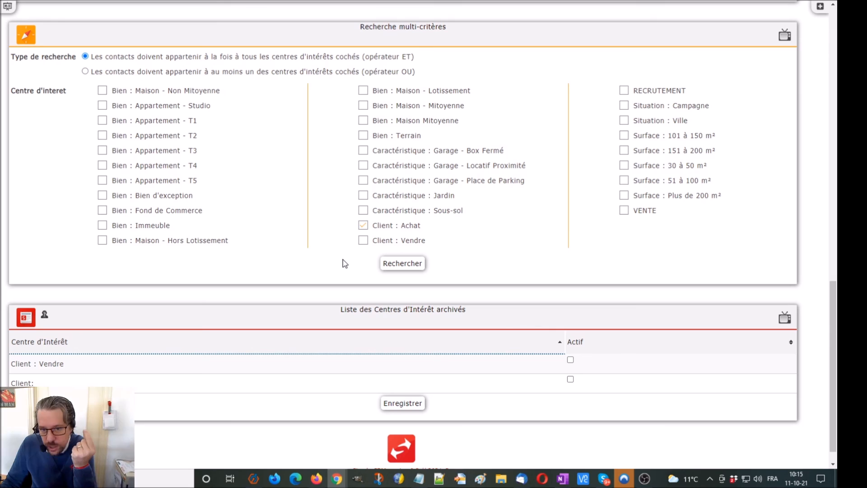
scroll(344, 263, up, 15)
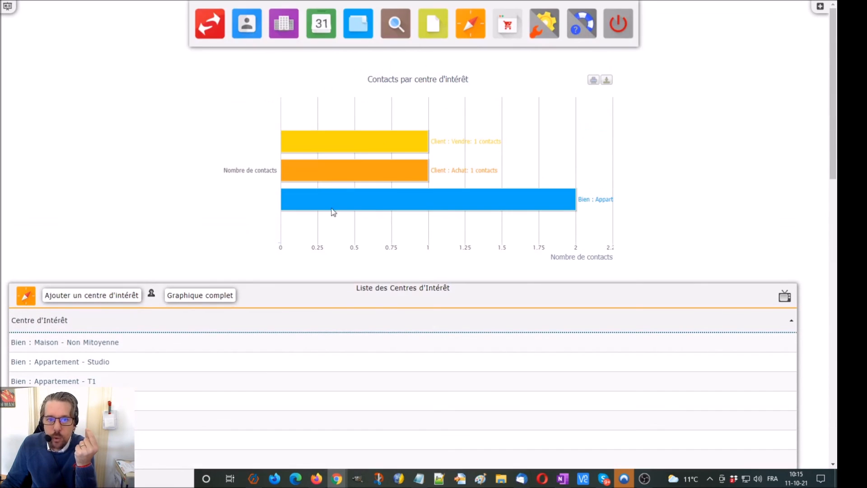
click(244, 36)
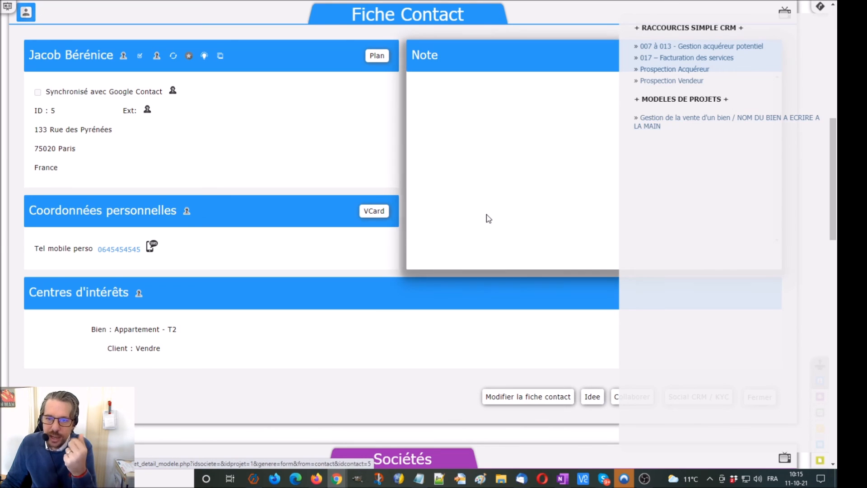
Open the property-sale project's details from the seller's contact card
scroll(490, 215, down, 12)
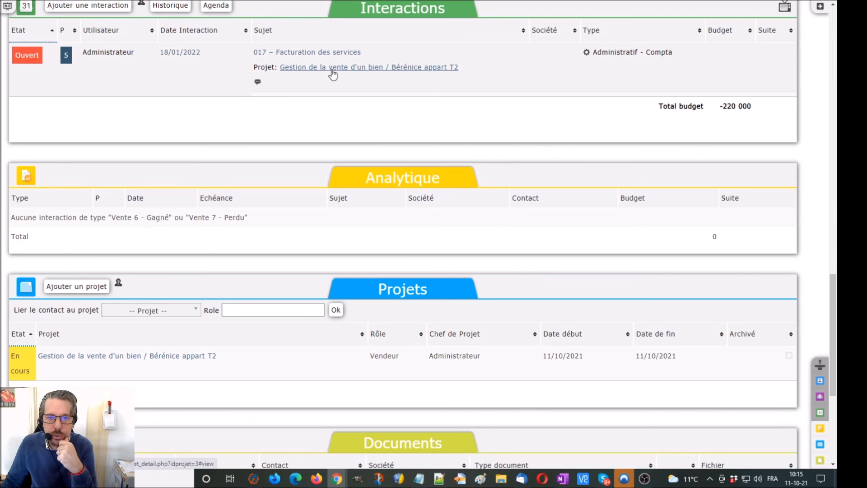
click(332, 75)
scroll(313, 178, down, 4)
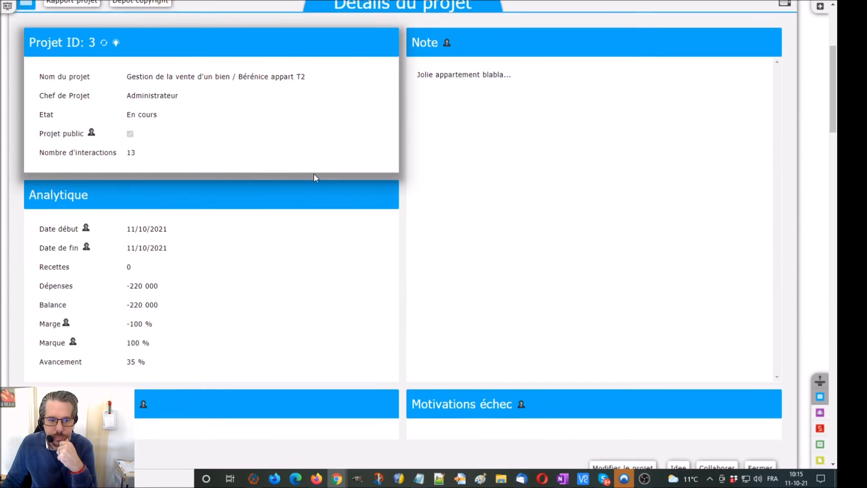
scroll(314, 176, down, 13)
scroll(313, 176, up, 5)
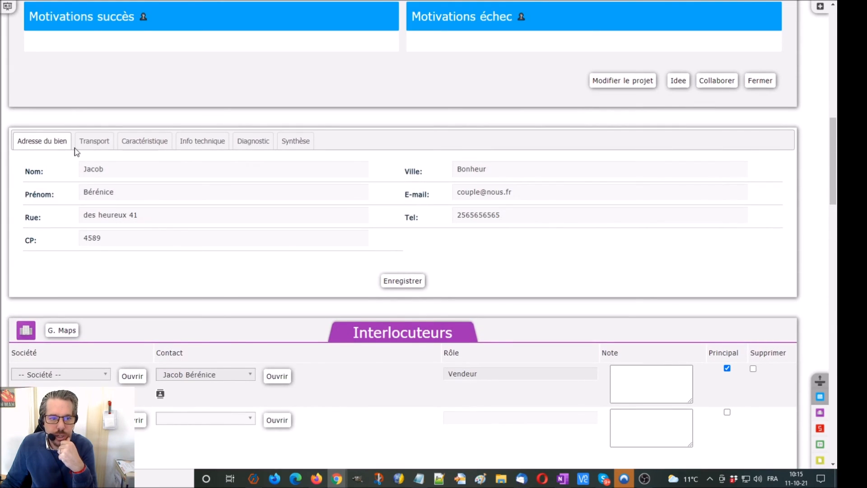
Review the property tabs from Transport to Synthèse, then the project's Interactions list
click(94, 143)
click(145, 142)
click(199, 143)
click(255, 143)
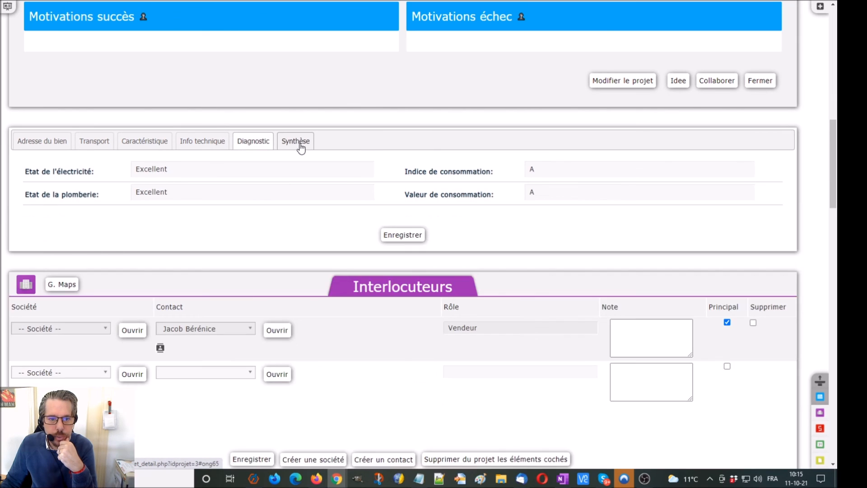
click(301, 147)
click(42, 141)
scroll(154, 167, down, 6)
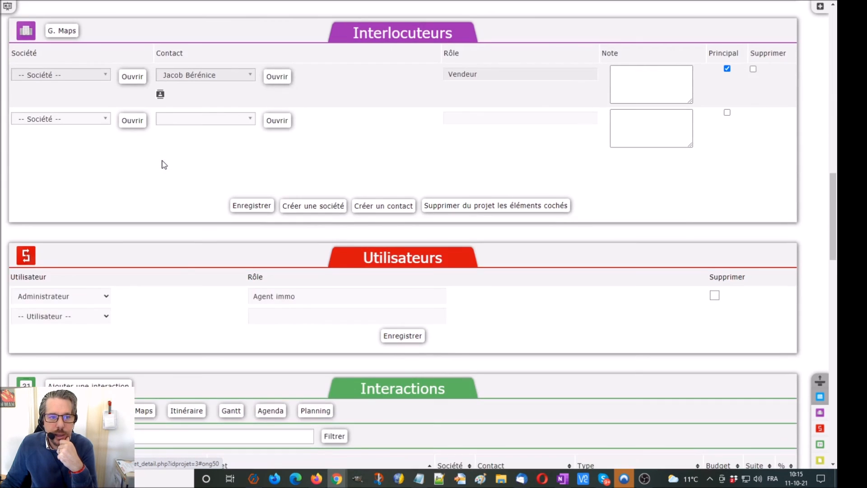
scroll(164, 164, down, 12)
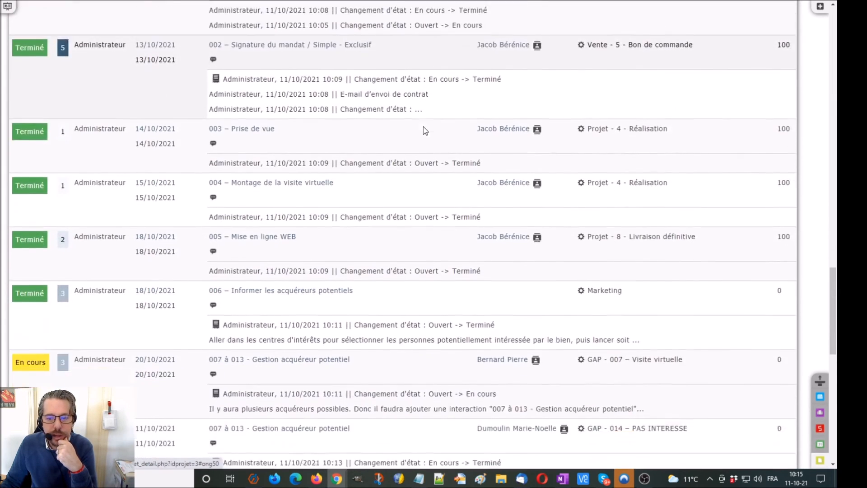
scroll(424, 127, down, 3)
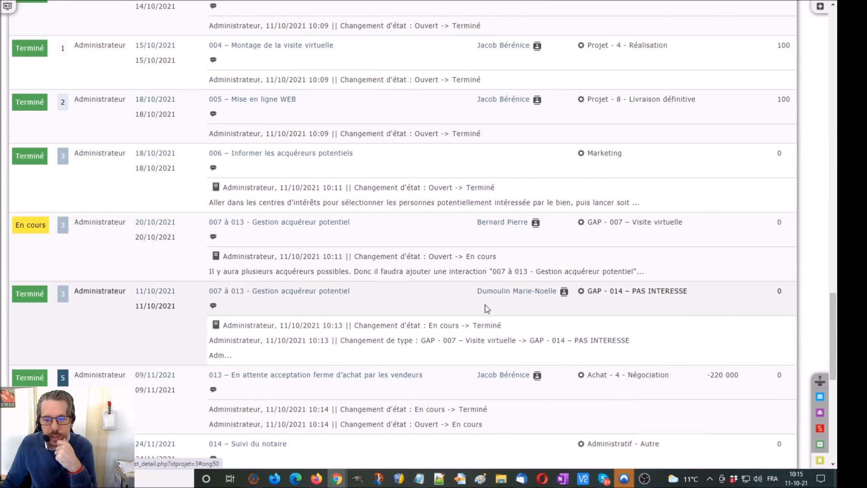
Change the En cours '007 à 013' interaction's type to GAP - 012 – Signature offre ferme d'achat
click(613, 224)
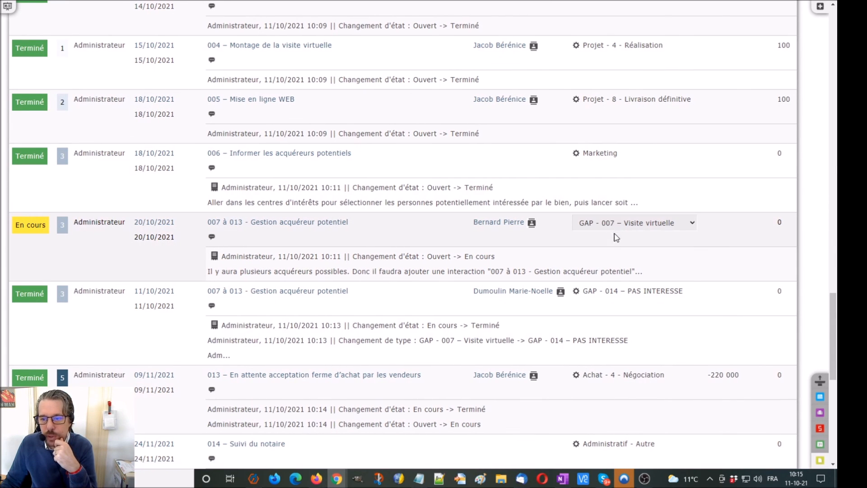
click(615, 228)
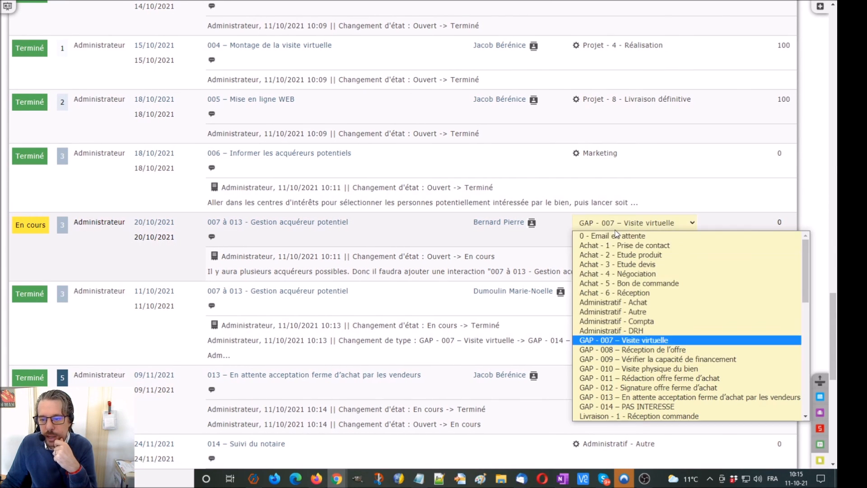
click(656, 388)
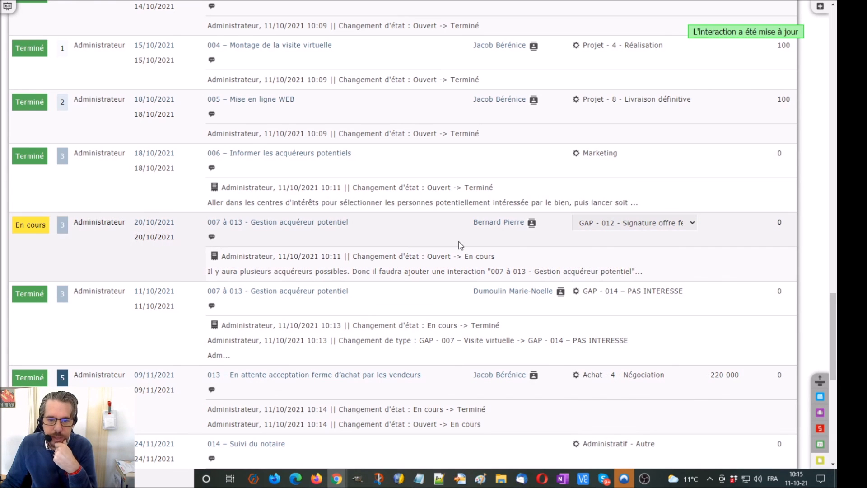
scroll(459, 245, down, 9)
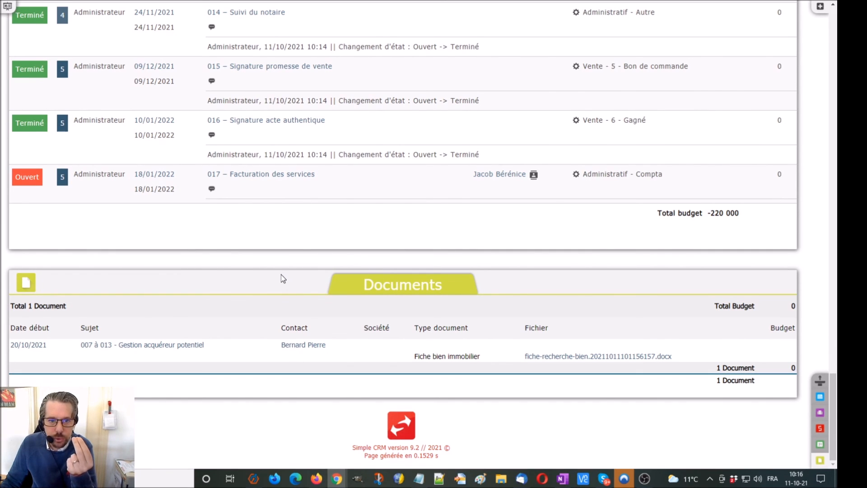
scroll(281, 274, up, 7)
scroll(195, 267, down, 5)
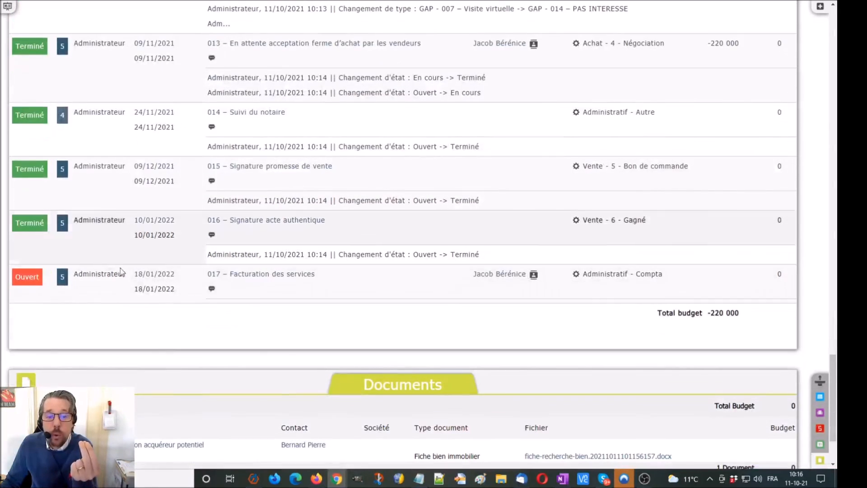
scroll(235, 302, up, 15)
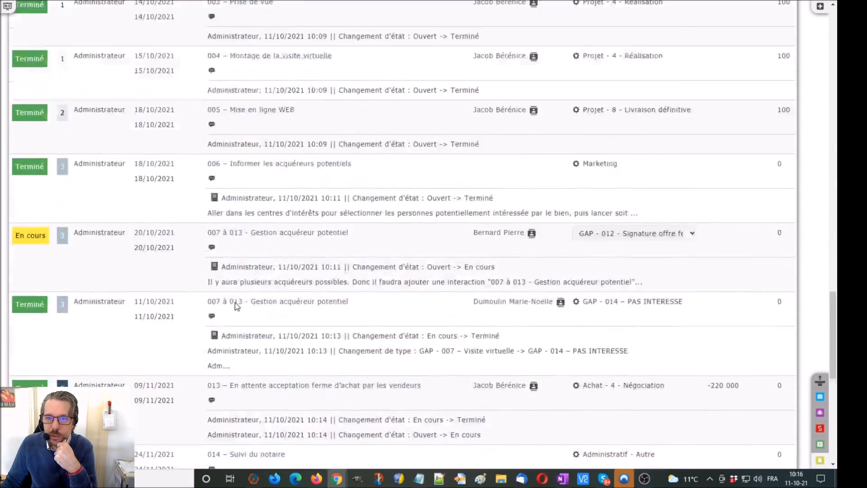
scroll(235, 302, up, 1)
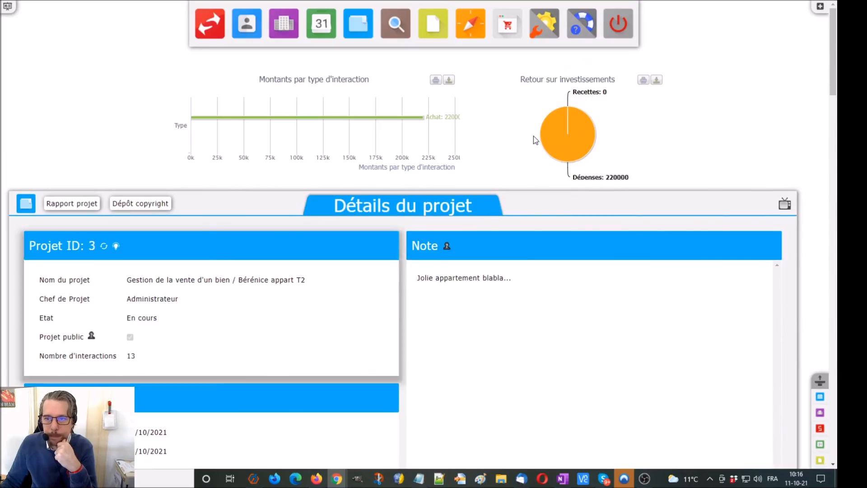